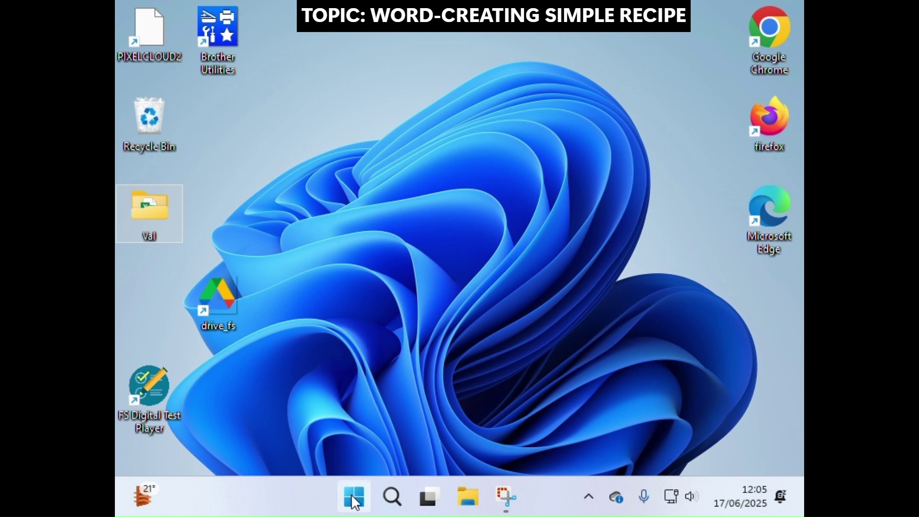
pyautogui.click(362, 486)
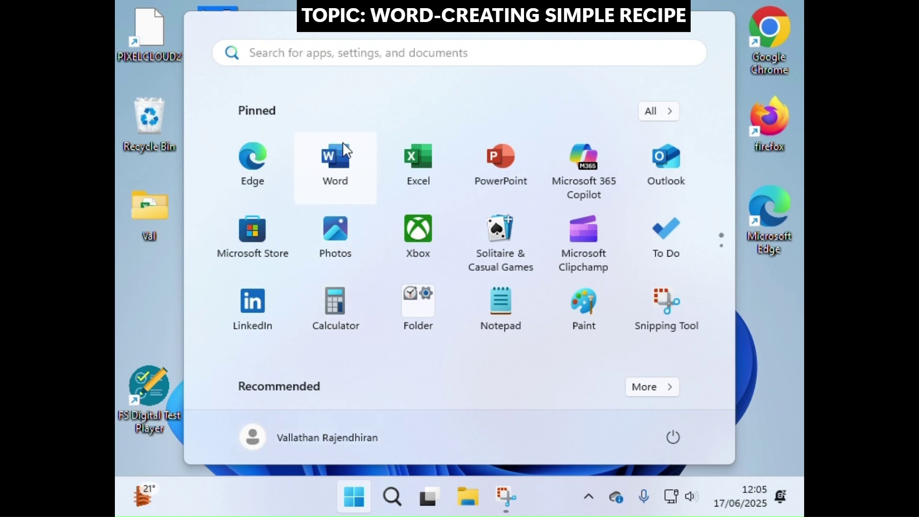
pyautogui.click(279, 52)
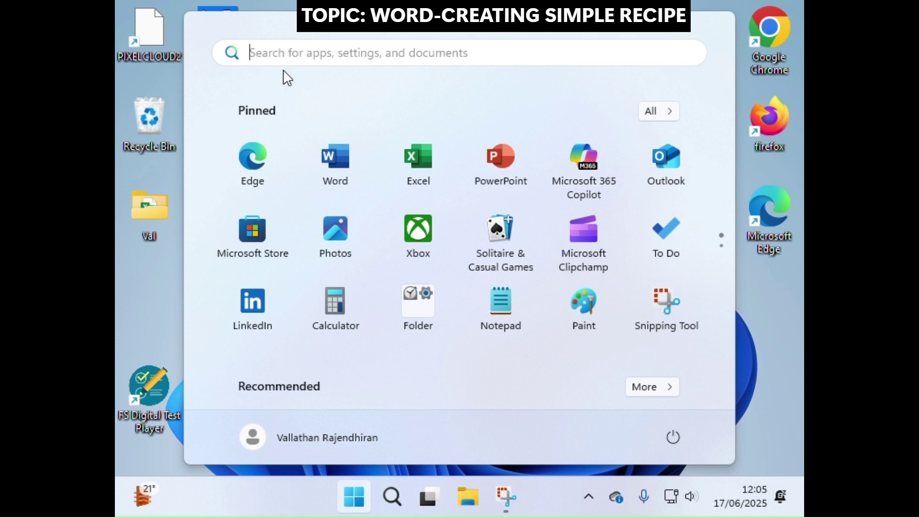
pyautogui.write('word')
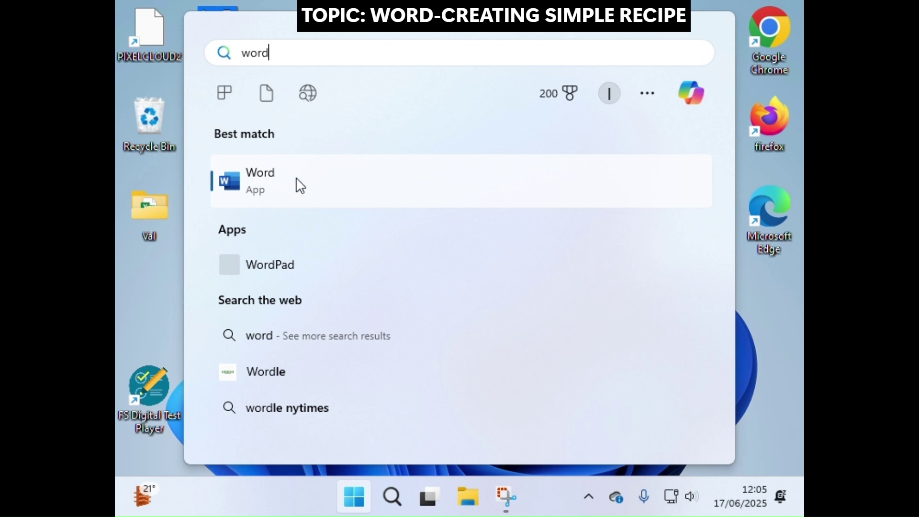
pyautogui.click(366, 488)
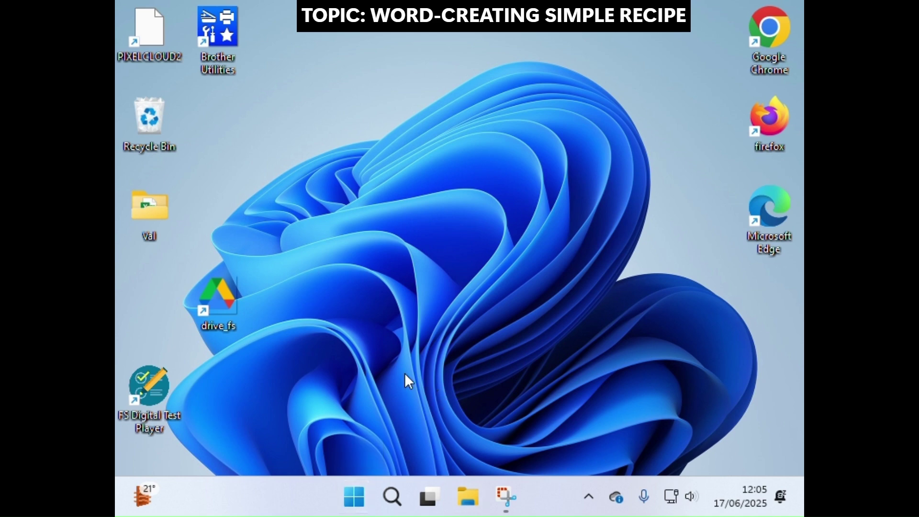
# Search for the Word app, launch it and create a blank document.
pyautogui.click(360, 506)
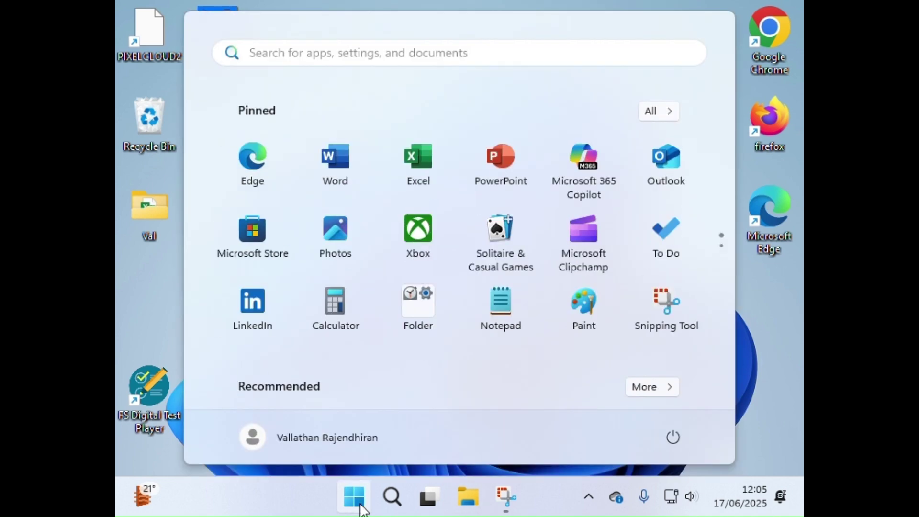
pyautogui.write('word')
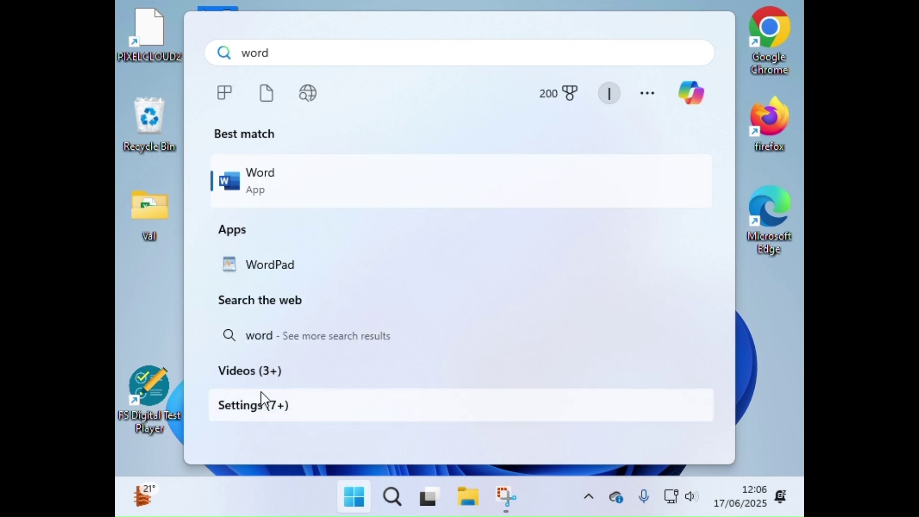
pyautogui.click(236, 178)
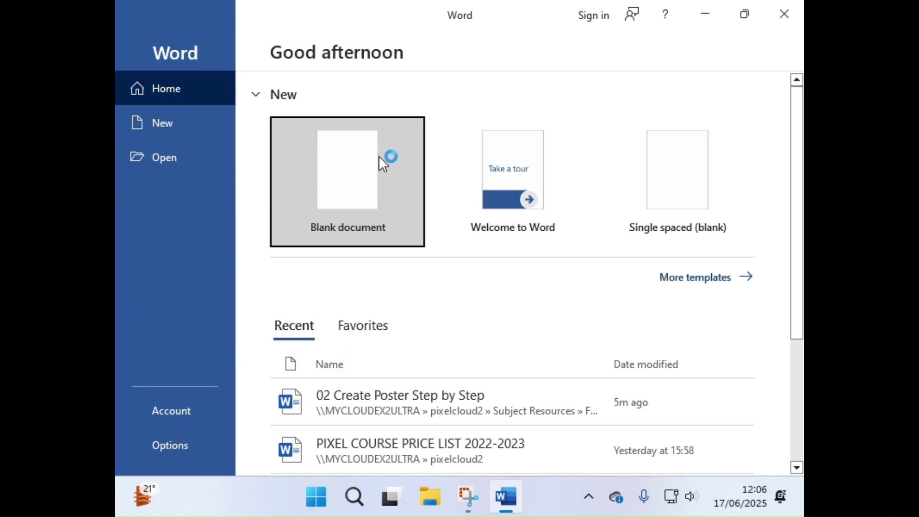
pyautogui.click(346, 195)
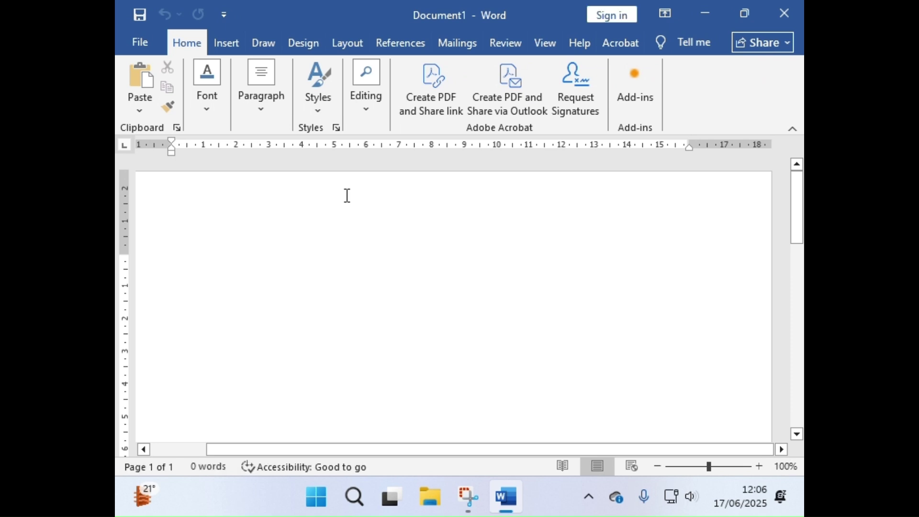
# Try the Landscape orientation on the blank page and return the page to Portrait.
pyautogui.keyDown('ctrl'); pyautogui.scroll(-7, 456, 216); pyautogui.keyUp('ctrl')
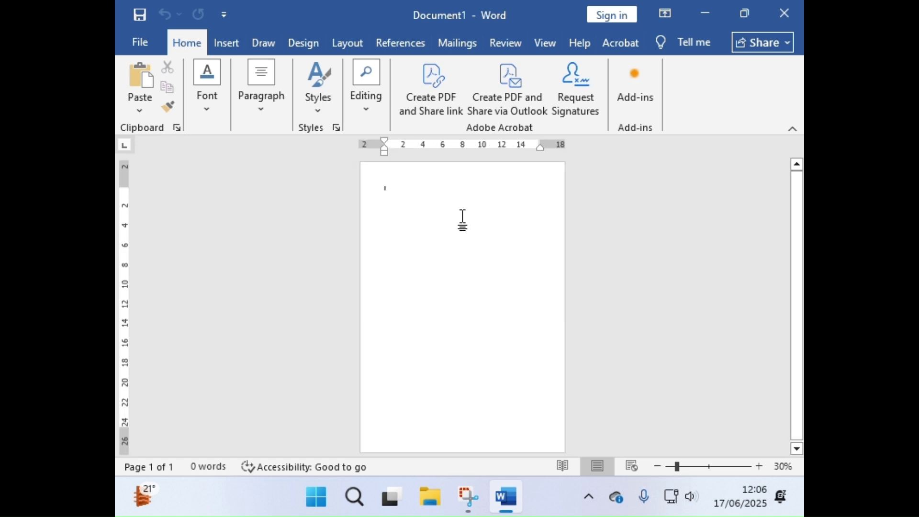
pyautogui.keyDown('ctrl'); pyautogui.scroll(1, 462, 234); pyautogui.keyUp('ctrl')
pyautogui.keyDown('ctrl'); pyautogui.scroll(-1, 462, 234); pyautogui.keyUp('ctrl')
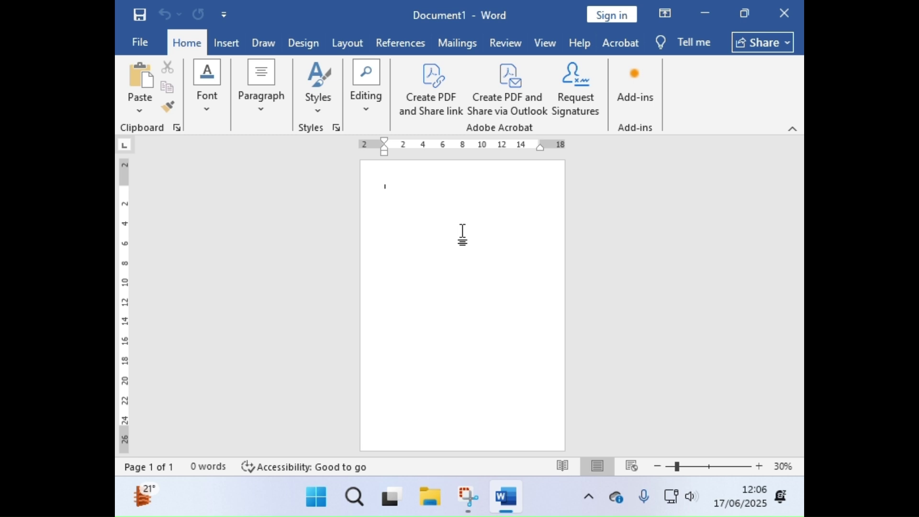
pyautogui.click(339, 54)
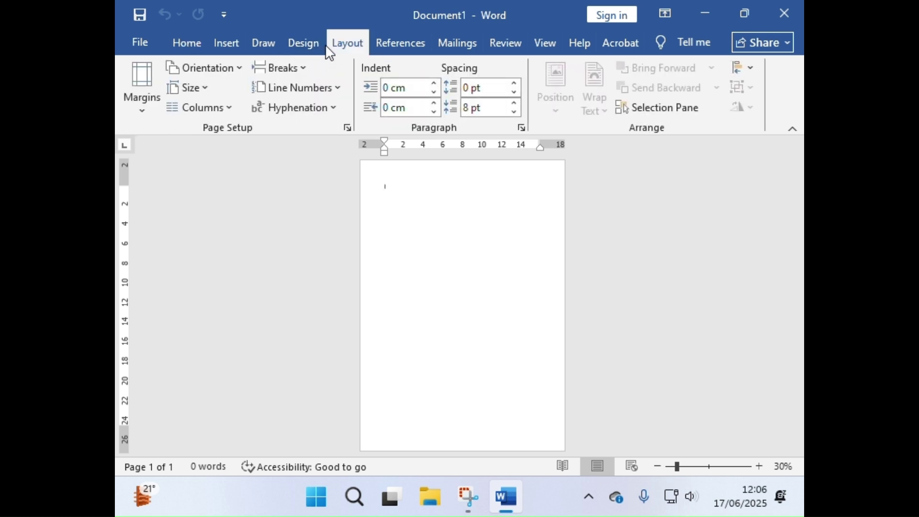
pyautogui.click(225, 68)
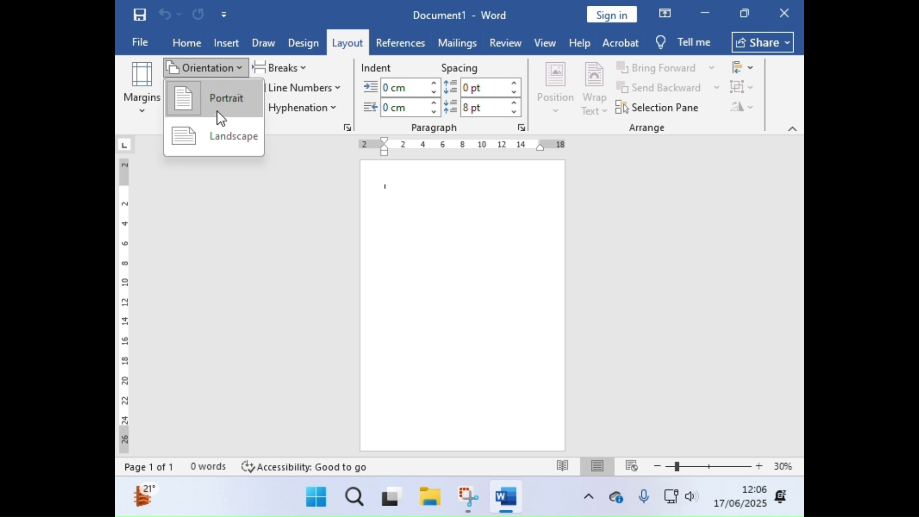
pyautogui.click(219, 146)
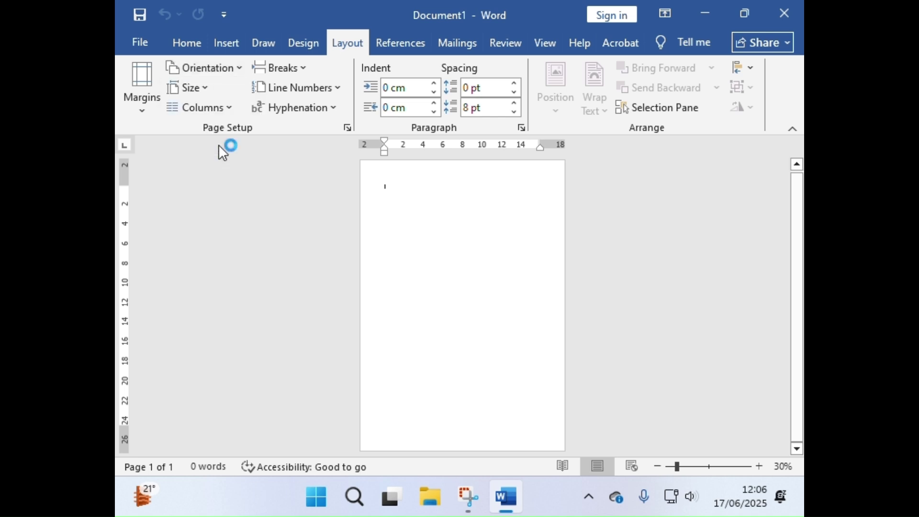
pyautogui.click(232, 67)
pyautogui.click(211, 100)
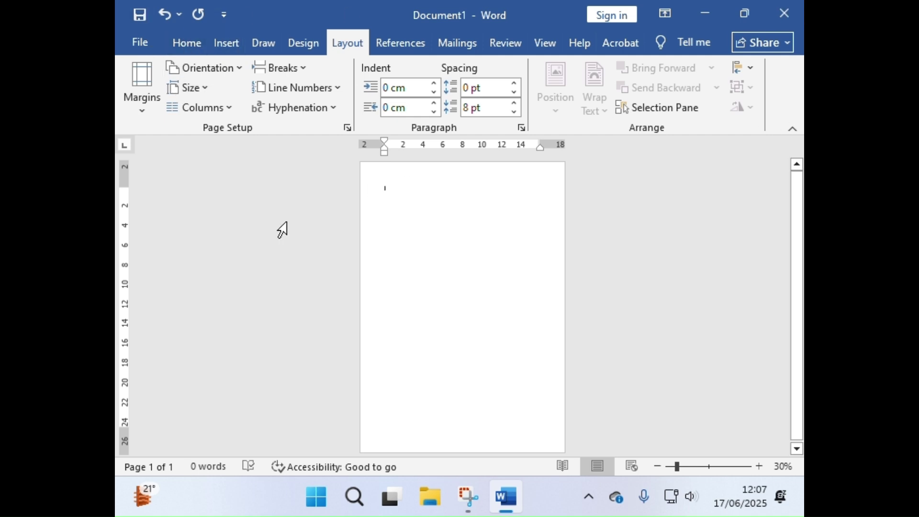
# Look through the available font and paragraph formatting options for the blank document.
pyautogui.click(191, 48)
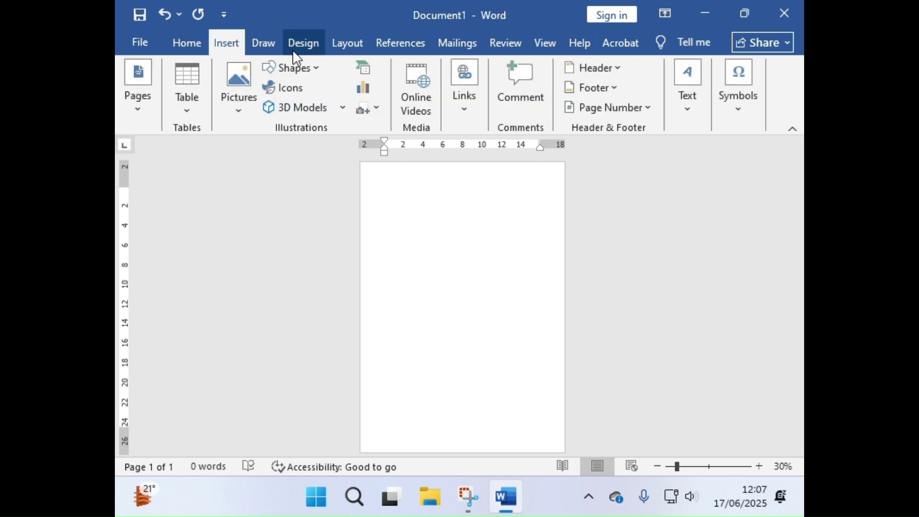
pyautogui.click(187, 44)
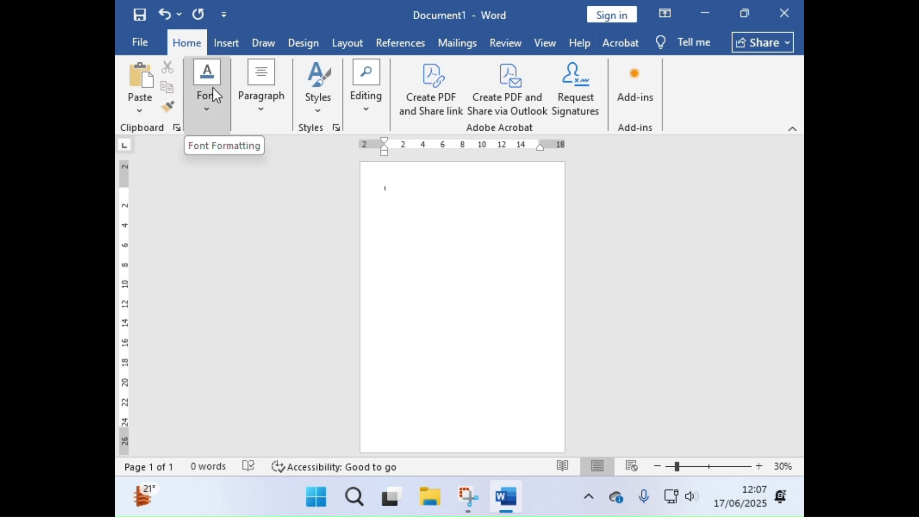
pyautogui.click(206, 115)
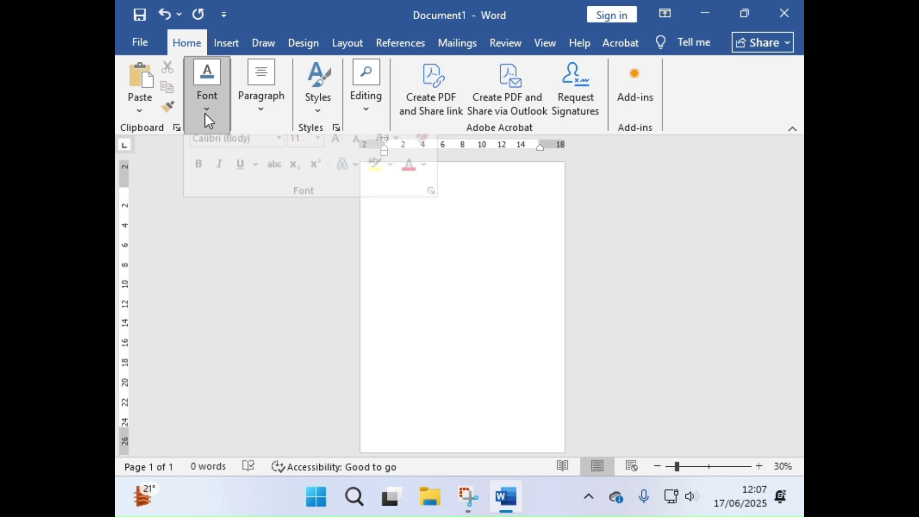
pyautogui.click(250, 108)
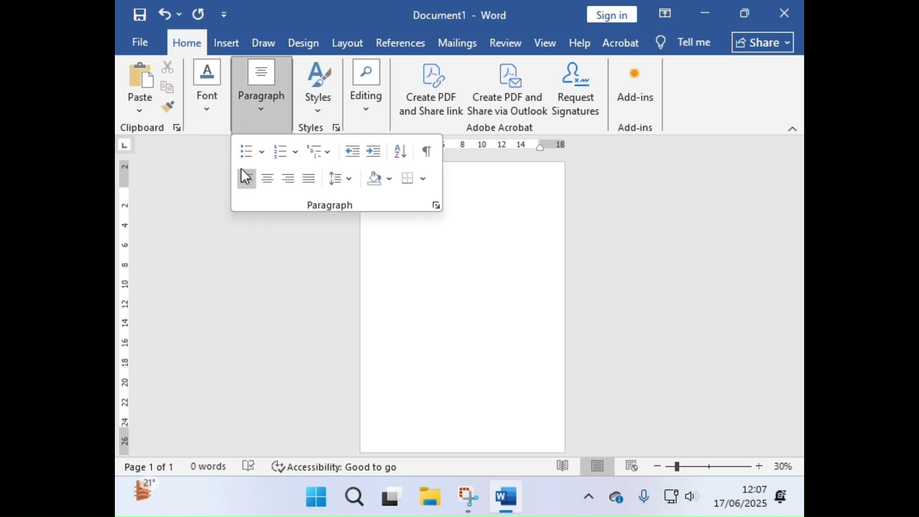
pyautogui.click(208, 113)
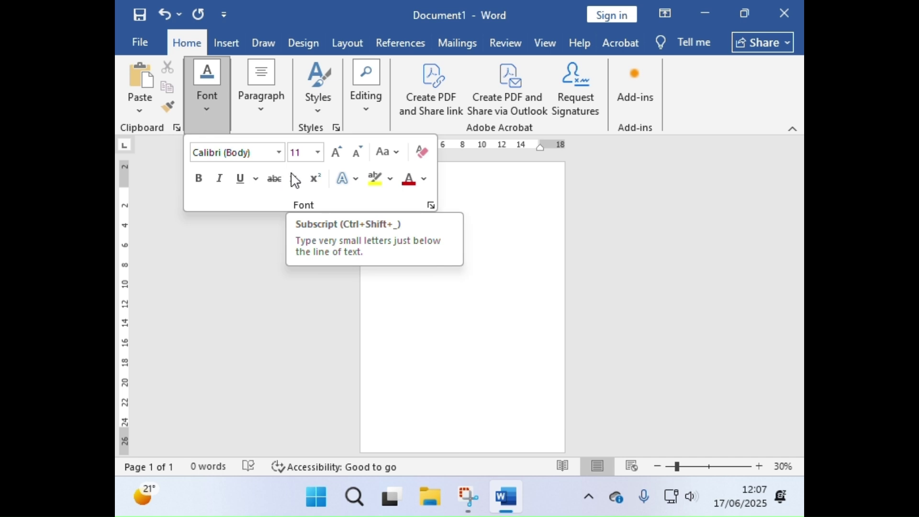
pyautogui.click(272, 116)
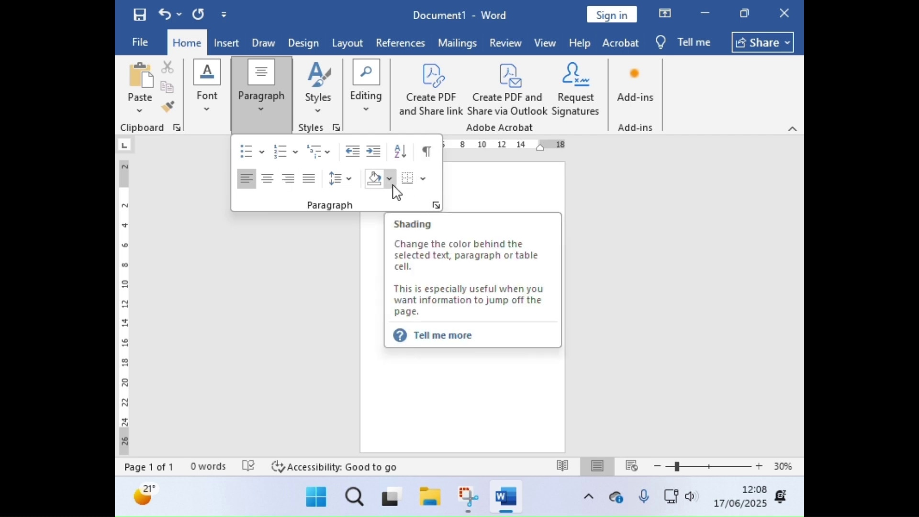
pyautogui.click(572, 205)
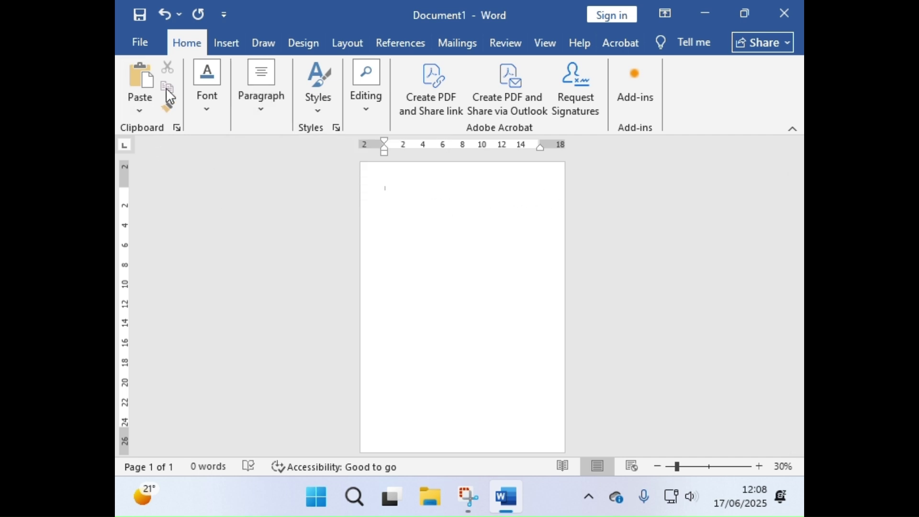
# Examine the available typefaces, font sizes, underline styles and text effects without applying any of them.
pyautogui.click(205, 115)
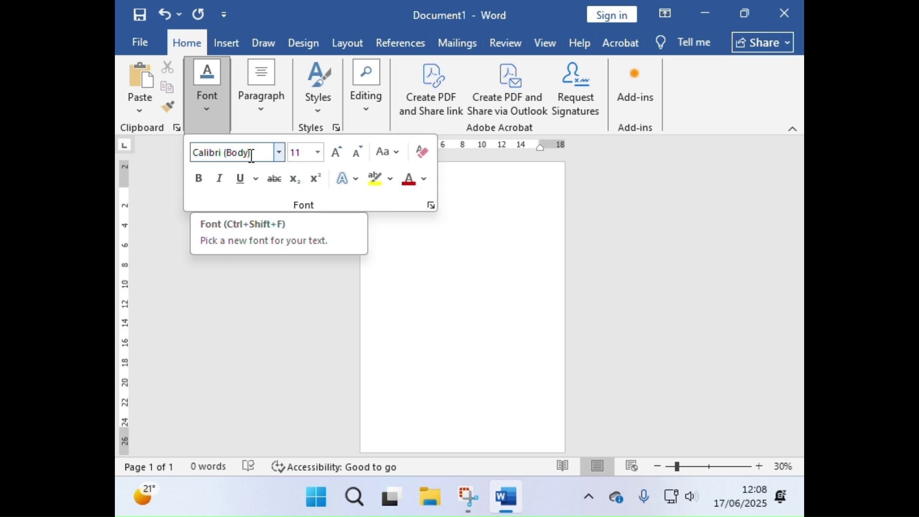
pyautogui.click(279, 153)
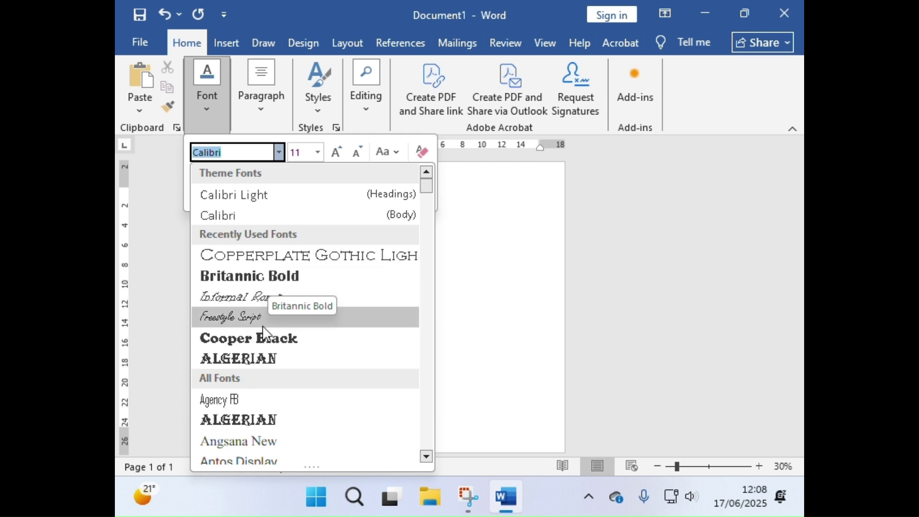
pyautogui.scroll(-6, 266, 351)
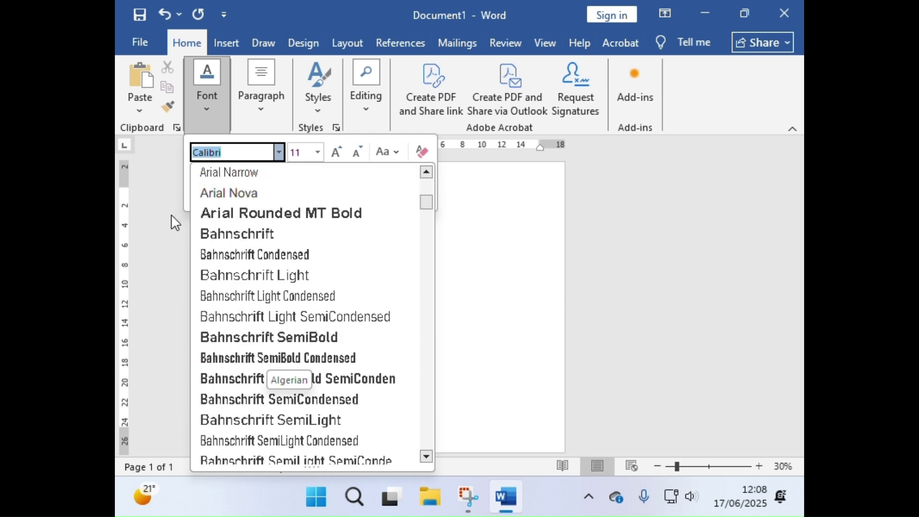
pyautogui.click(316, 153)
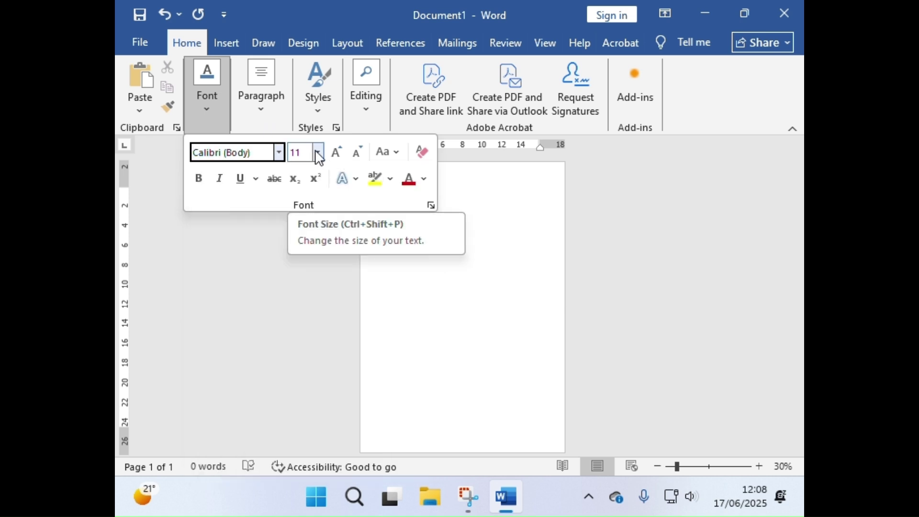
pyautogui.click(317, 153)
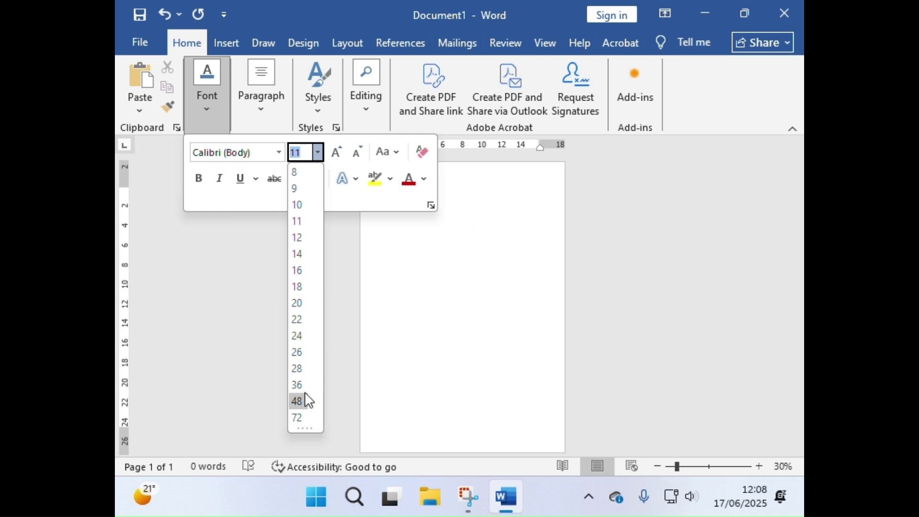
pyautogui.click(318, 153)
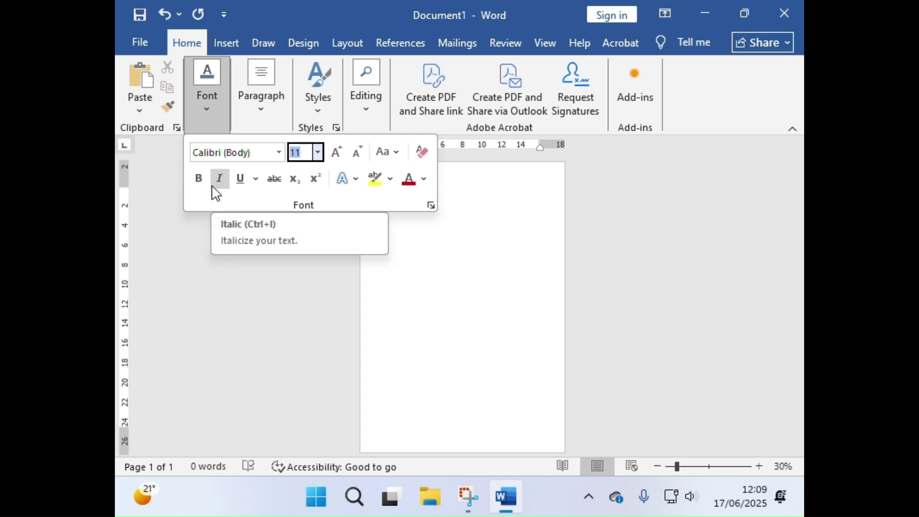
pyautogui.click(257, 178)
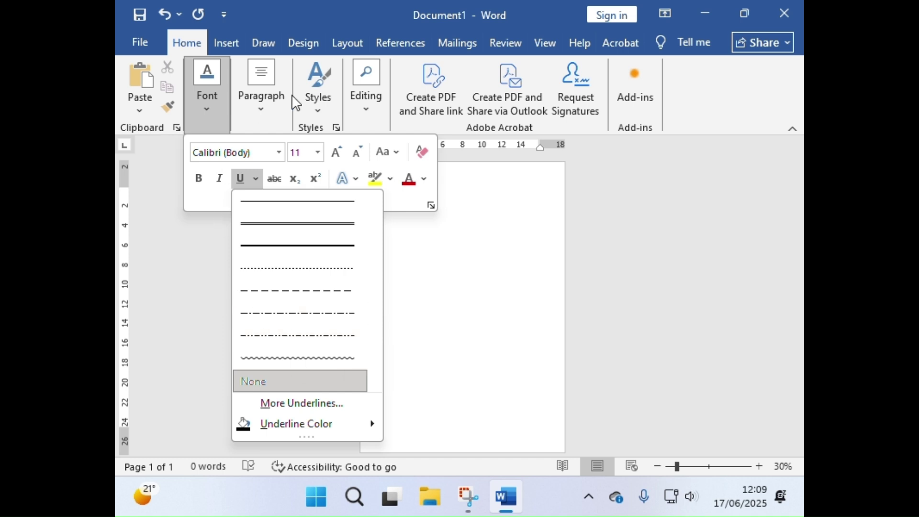
pyautogui.click(226, 207)
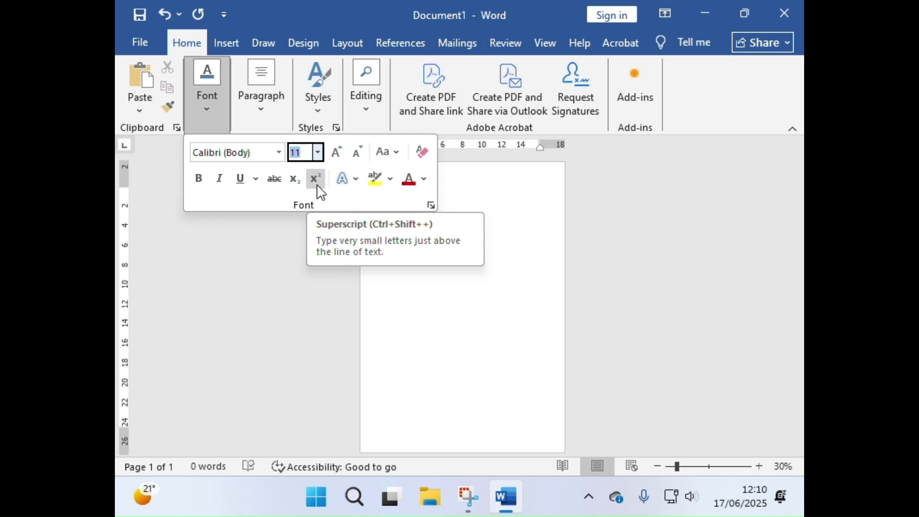
pyautogui.click(354, 179)
pyautogui.click(356, 181)
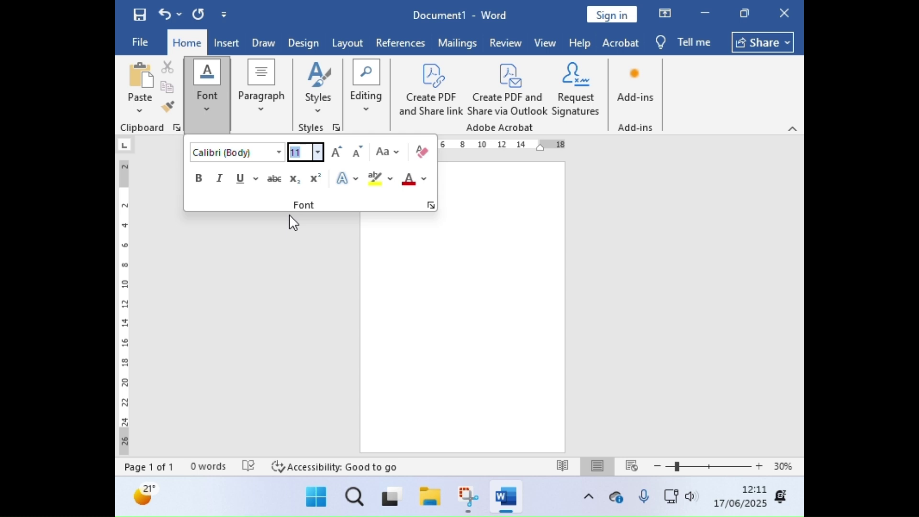
pyautogui.click(431, 234)
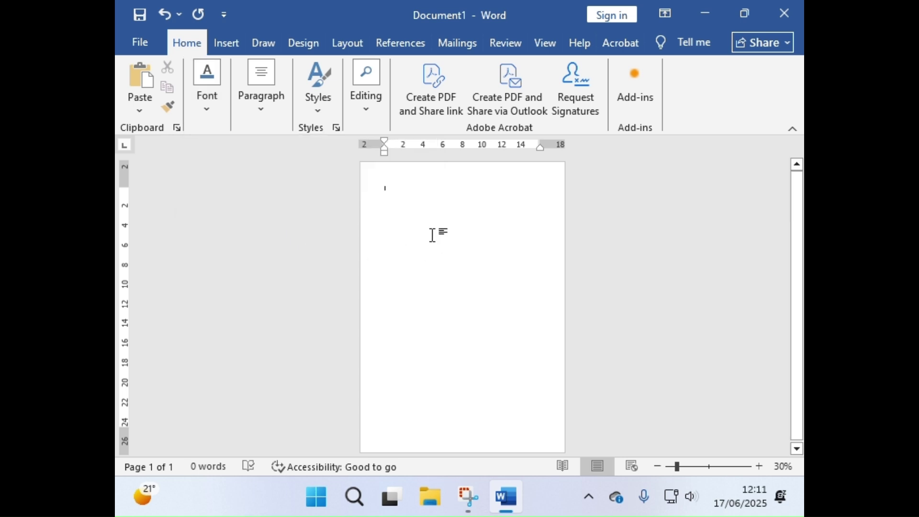
# Set the text formatting on the blank page to the Britannic Bold font with a dark gold font colour.
pyautogui.scroll(4, 426, 234)
pyautogui.scroll(1, 297, 197)
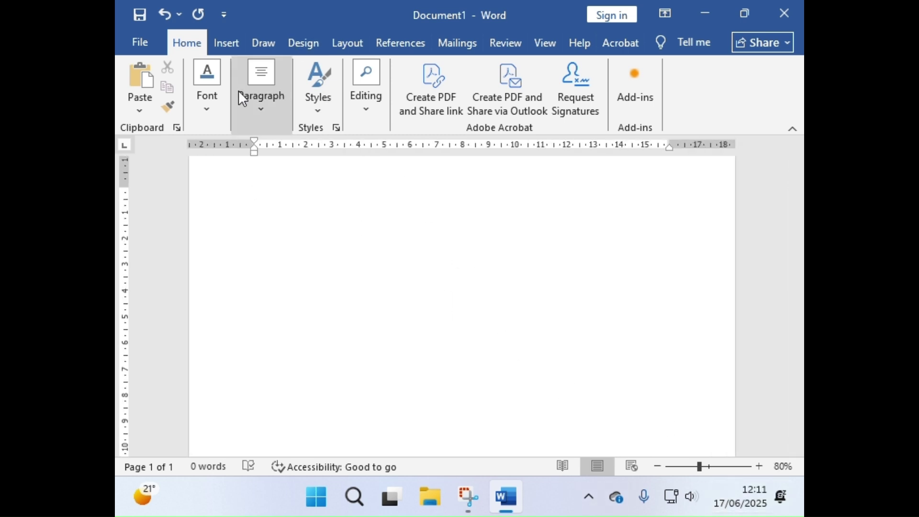
pyautogui.click(209, 110)
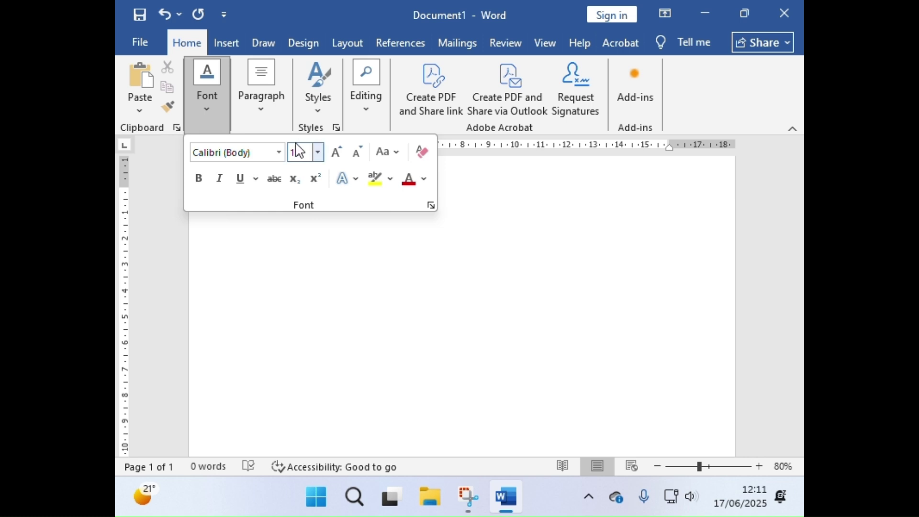
pyautogui.click(278, 153)
pyautogui.click(279, 153)
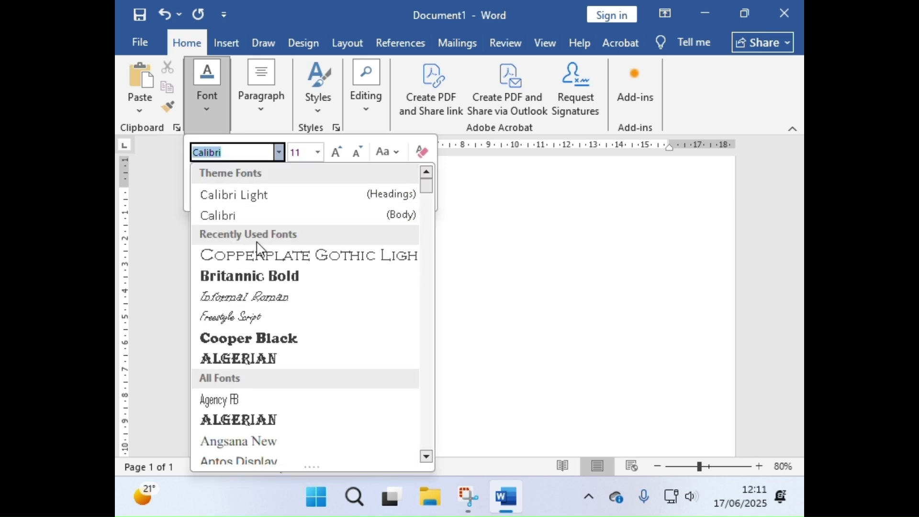
pyautogui.click(252, 273)
pyautogui.click(424, 179)
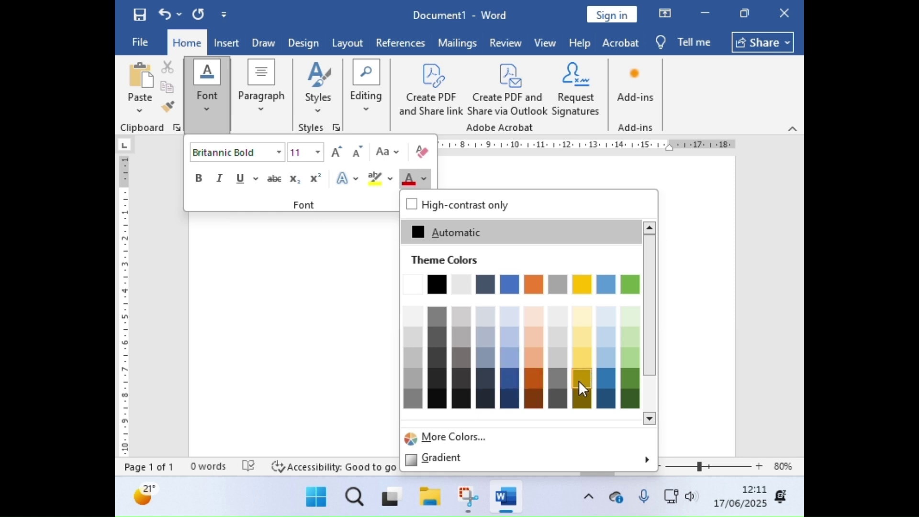
pyautogui.click(581, 401)
pyautogui.click(352, 230)
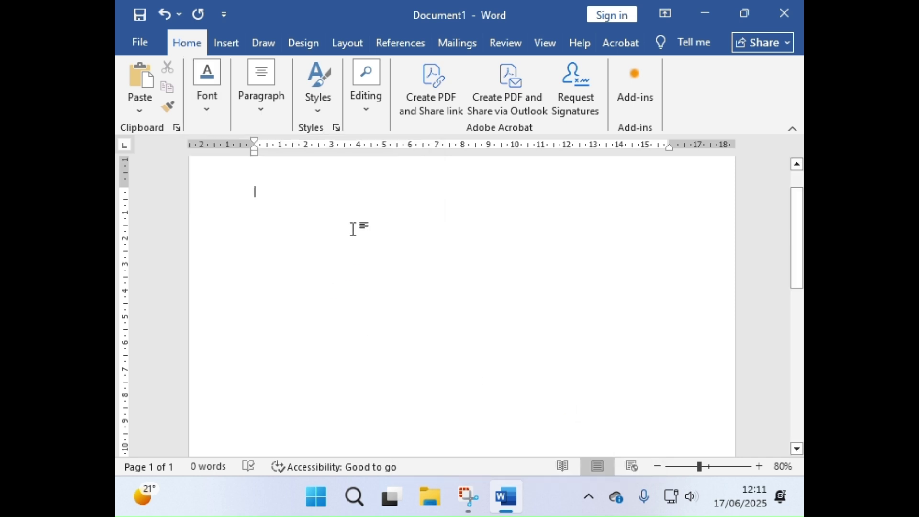
# Enter two sample lines, "Hello" and "Kl;lgfkdglkdf", to try the formatting, and clear all text from the page.
pyautogui.write('hello')
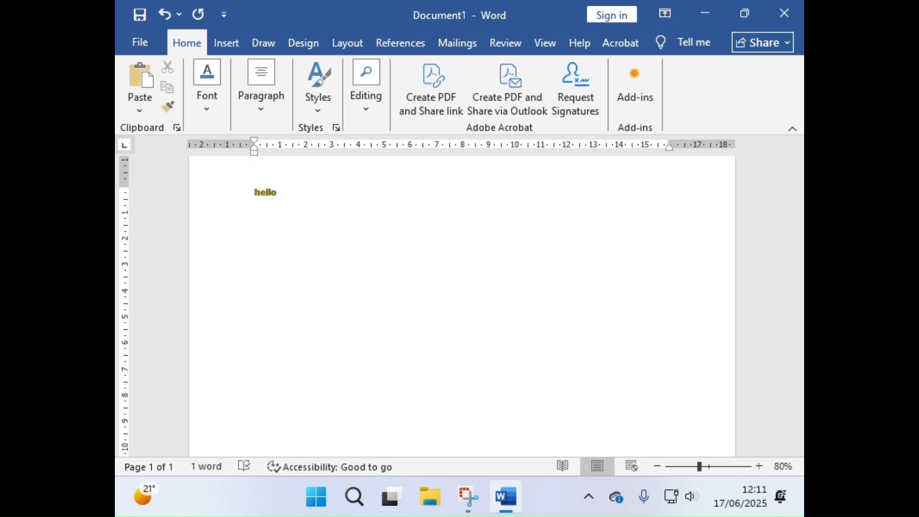
pyautogui.press('Return')
pyautogui.write('Kl;lgfkdglkdf')
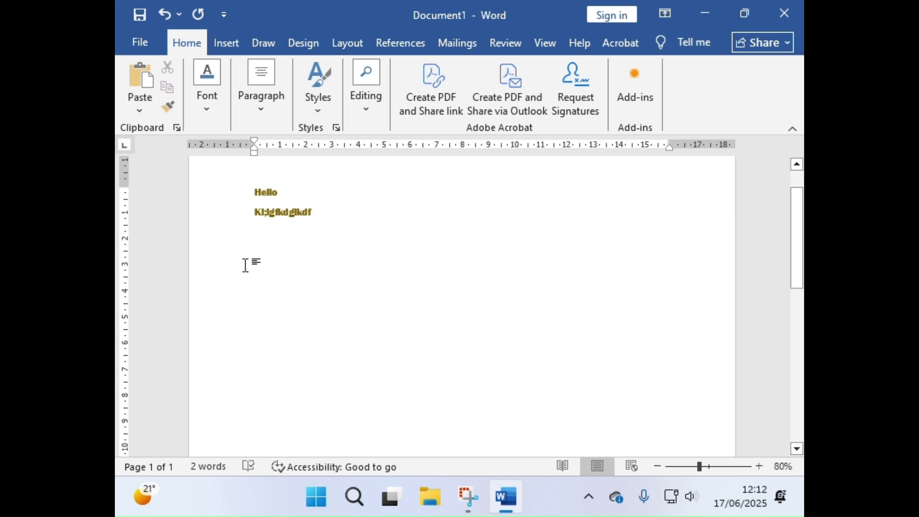
pyautogui.tripleClick(223, 187)
pyautogui.write('hj')
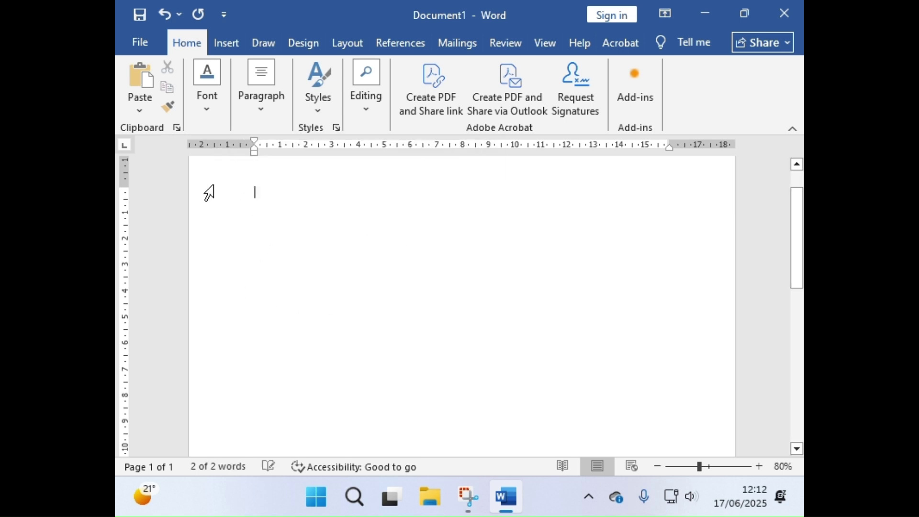
pyautogui.press('BackSpace')
pyautogui.press('BackSpace')
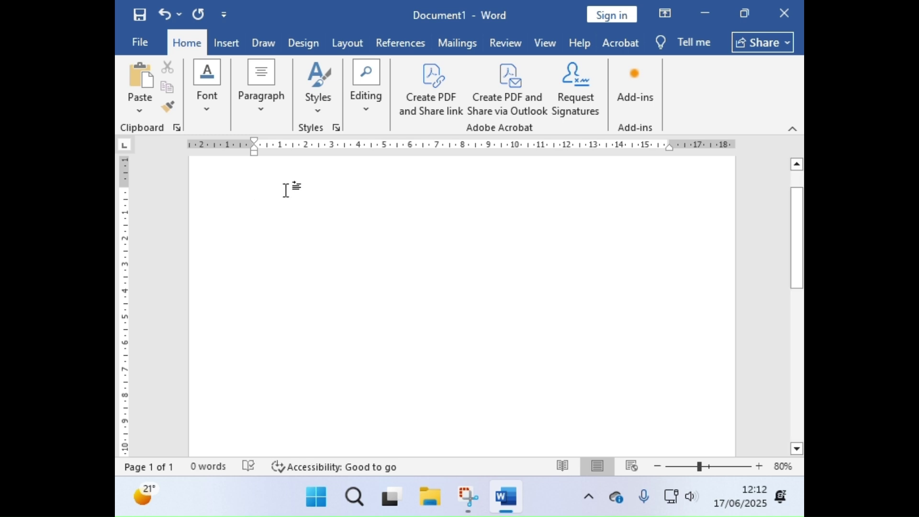
# Enter the title "Making Jerk Chicken" on the first line with the page zoomed to 150%.
pyautogui.keyDown('ctrl'); pyautogui.scroll(4, 337, 238); pyautogui.keyUp('ctrl')
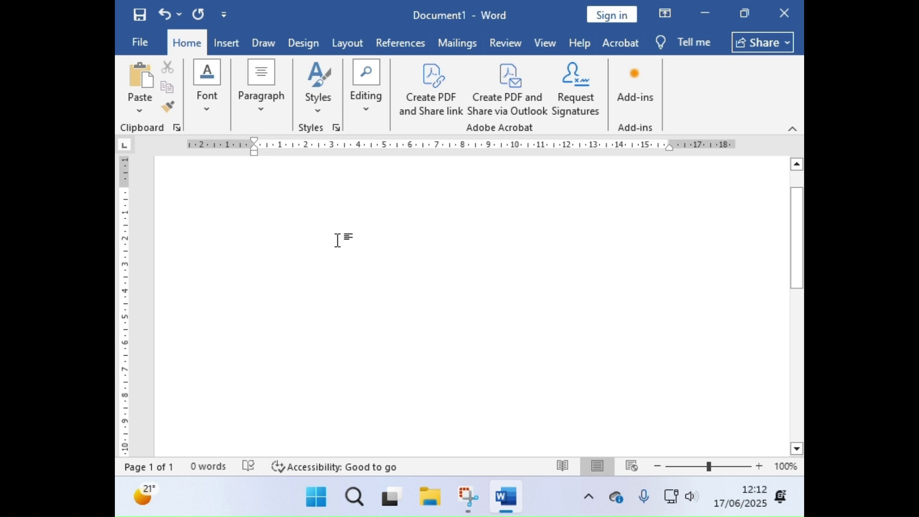
pyautogui.keyDown('ctrl'); pyautogui.scroll(3, 337, 238); pyautogui.keyUp('ctrl')
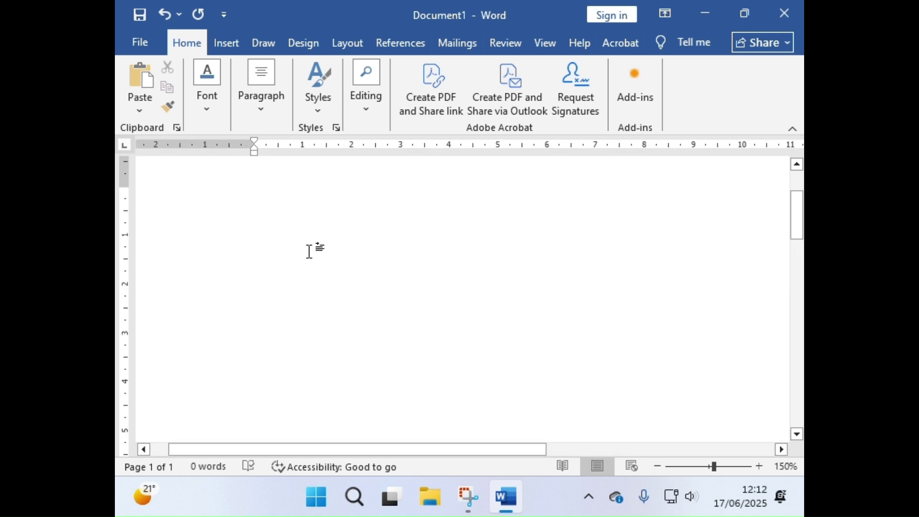
pyautogui.write('ff')
pyautogui.press('BackSpace')
pyautogui.press('BackSpace')
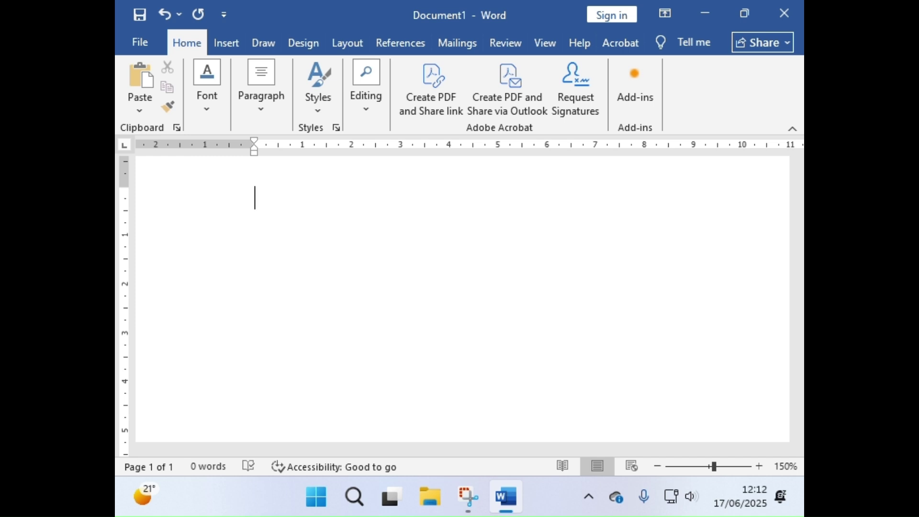
pyautogui.write('Making Jerk Chicken')
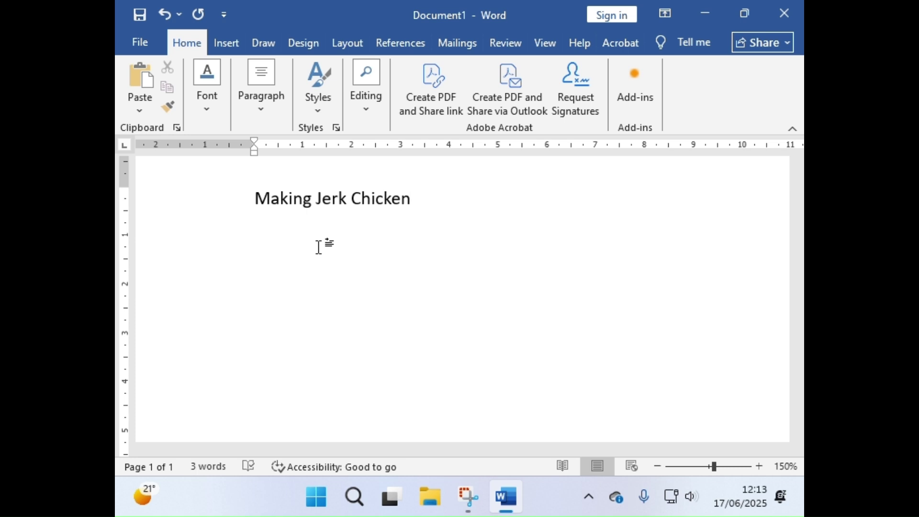
pyautogui.click(497, 32)
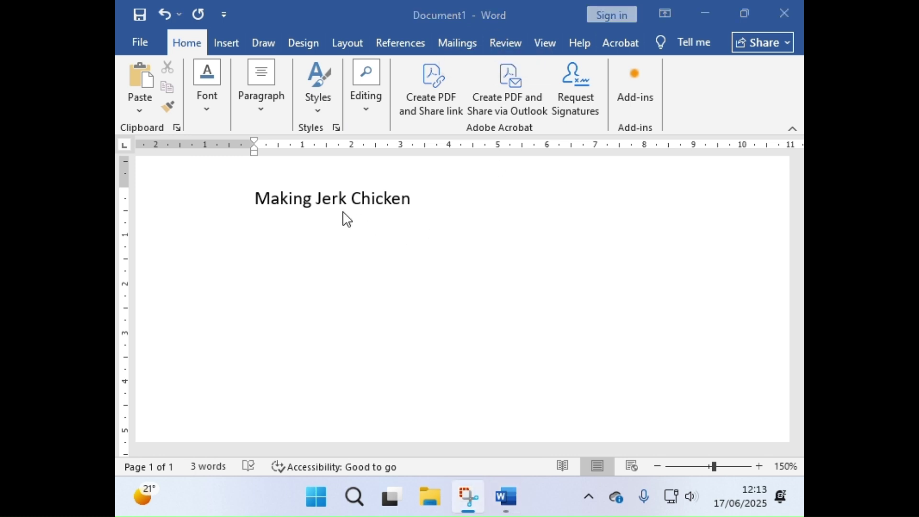
pyautogui.click(352, 201)
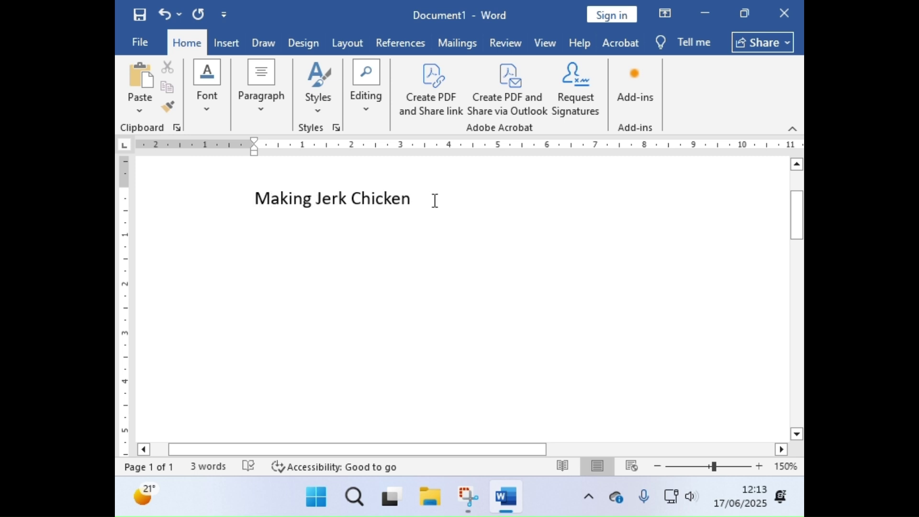
# Add the line "Ingredients:" below the title and enter "Chicken" as the first ingredient.
pyautogui.press('Return')
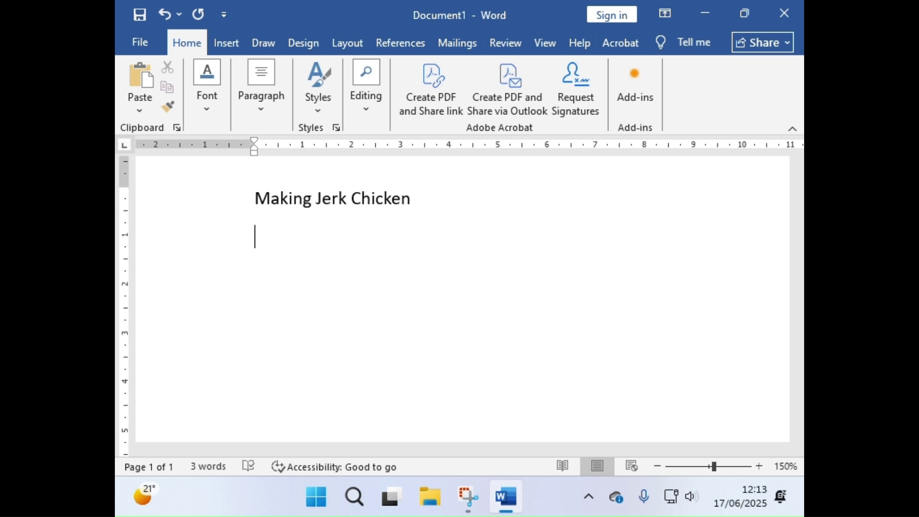
pyautogui.write('Ingredients')
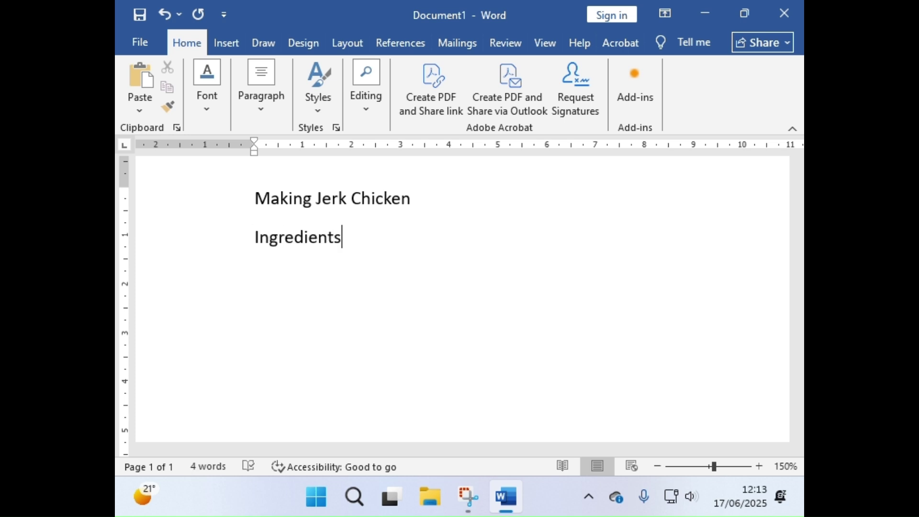
pyautogui.write(':')
pyautogui.press('Return')
pyautogui.write('Chicken')
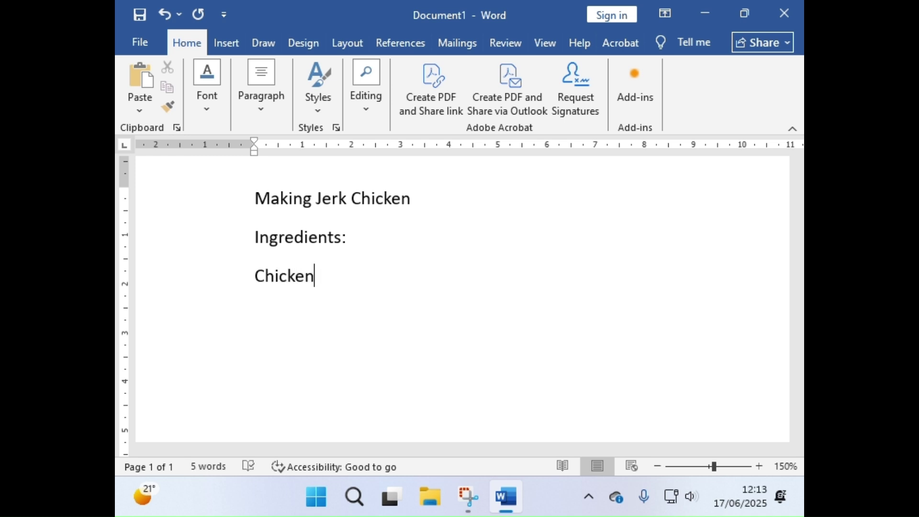
# Add "Jerk spices" as the ingredient on the line below Chicken.
pyautogui.press('Return')
pyautogui.write('Jerk seaon')
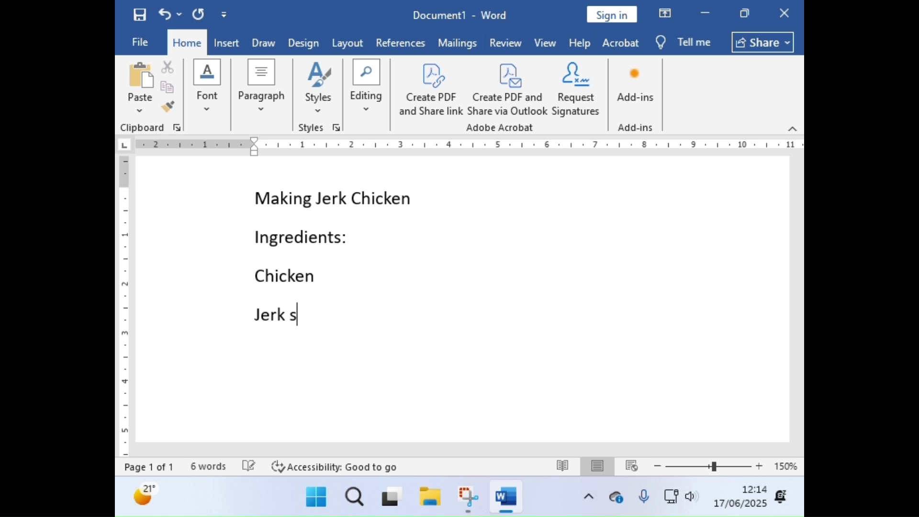
pyautogui.press('BackSpace')
pyautogui.press('BackSpace')
pyautogui.write('soning')
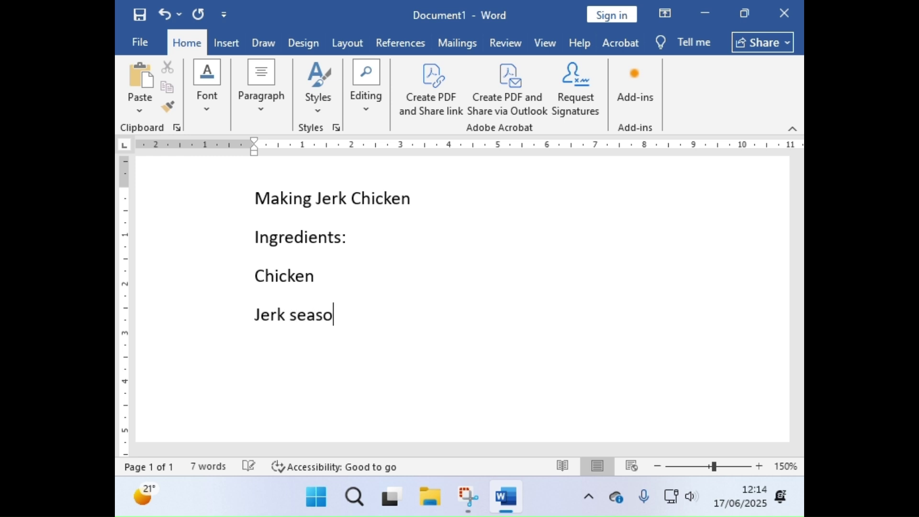
pyautogui.press('BackSpace')
pyautogui.press('BackSpace')
pyautogui.press('BackSpace')
pyautogui.press('BackSpace')
pyautogui.press('BackSpace')
pyautogui.press('BackSpace')
pyautogui.press('BackSpace')
pyautogui.press('BackSpace')
pyautogui.write('pices')
# Continue the ingredient list with Salt, Onion and Pepper, each on its own line.
pyautogui.press('Return')
pyautogui.write('salt')
pyautogui.press('Return')
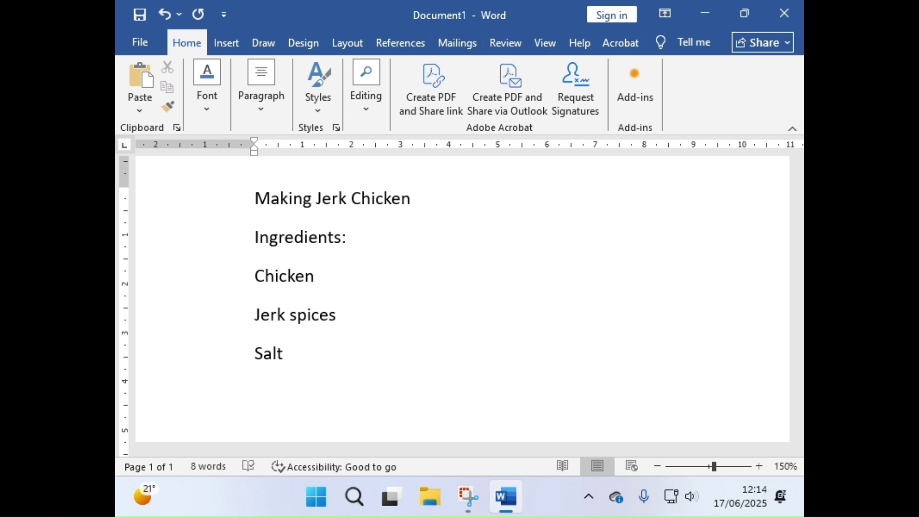
pyautogui.write('onion')
pyautogui.press('Return')
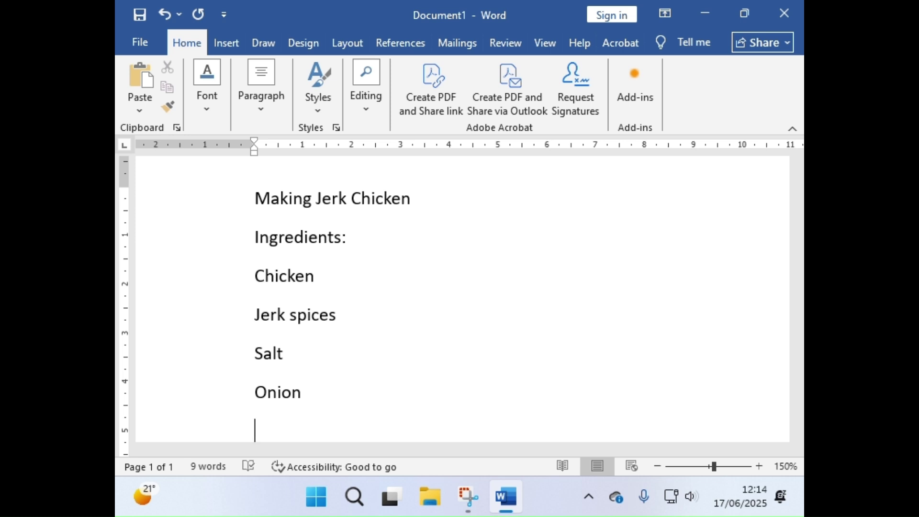
pyautogui.write('pepper')
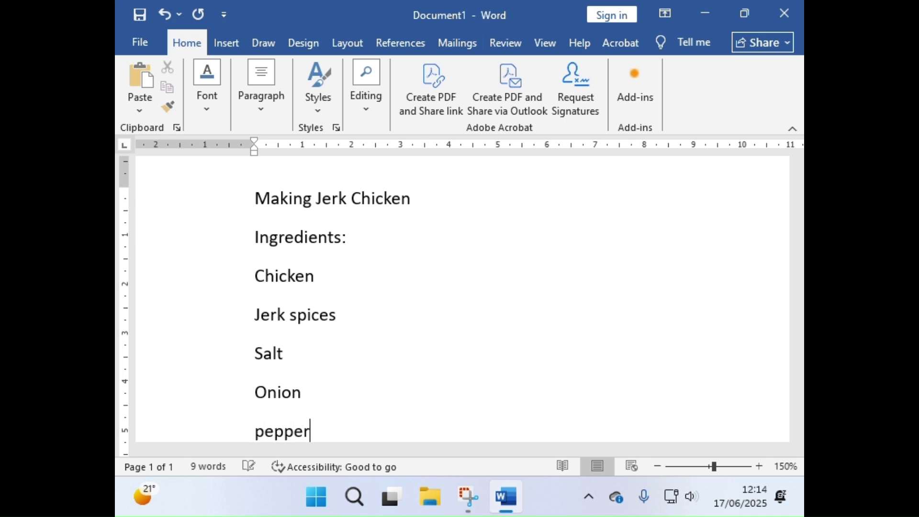
# Complete the ingredient list with Ginger, Lemon and Oil on separate lines below Pepper.
pyautogui.press('Return')
pyautogui.write('g')
pyautogui.press('BackSpace')
pyautogui.write('Ginger')
pyautogui.press('Return')
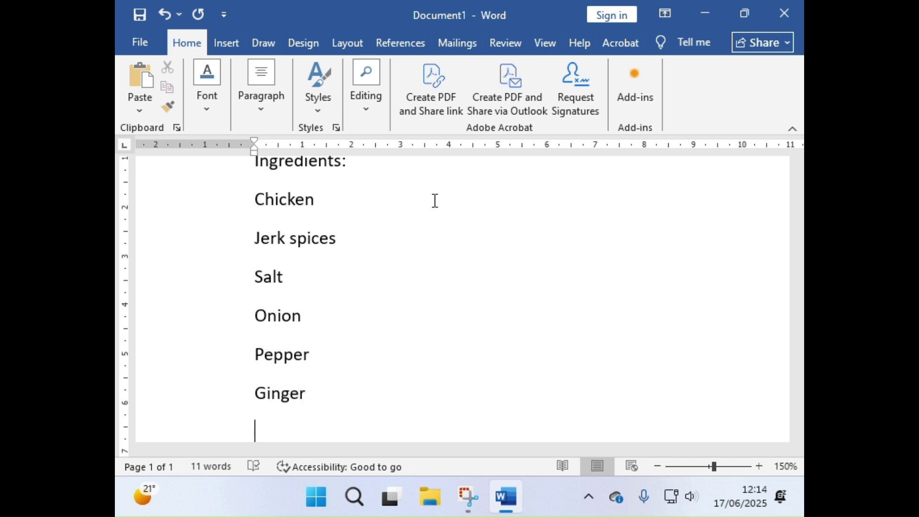
pyautogui.write('Lemon')
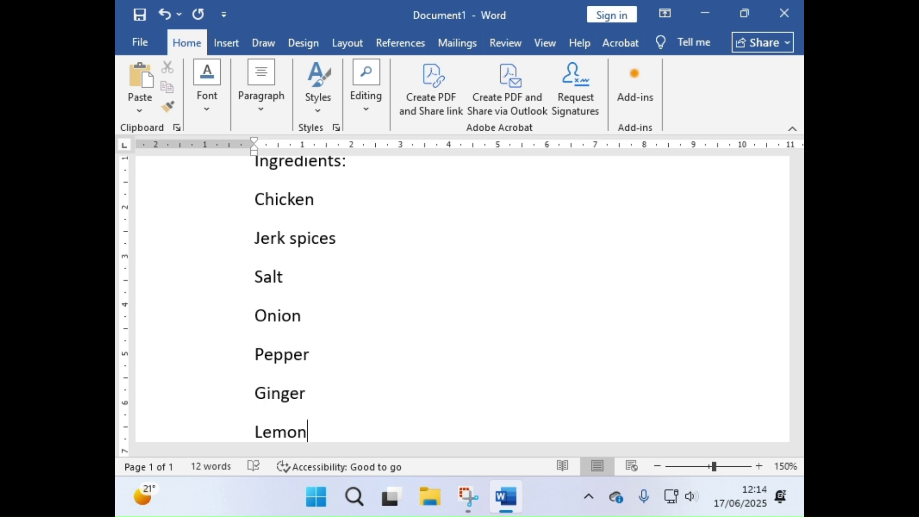
pyautogui.press('Return')
pyautogui.write('Oil')
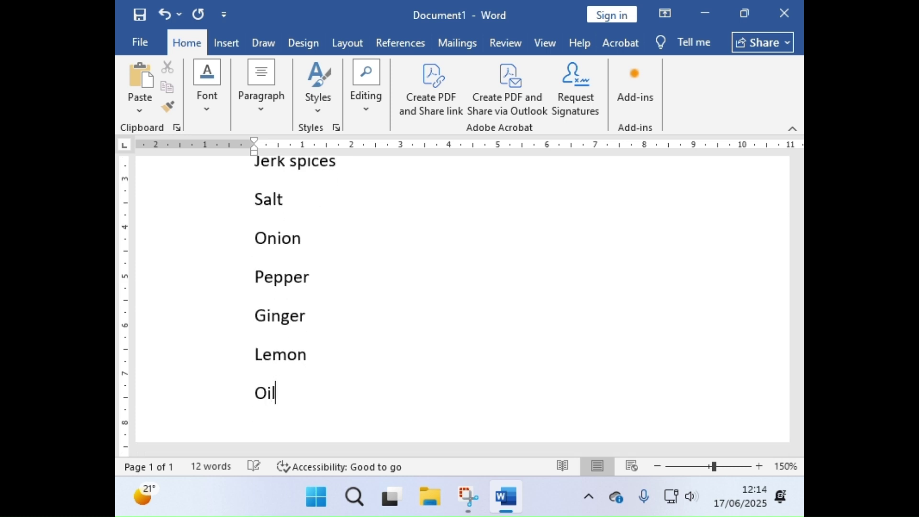
# Review the finished ingredient list and start a new empty line below Oil.
pyautogui.scroll(5, 344, 304)
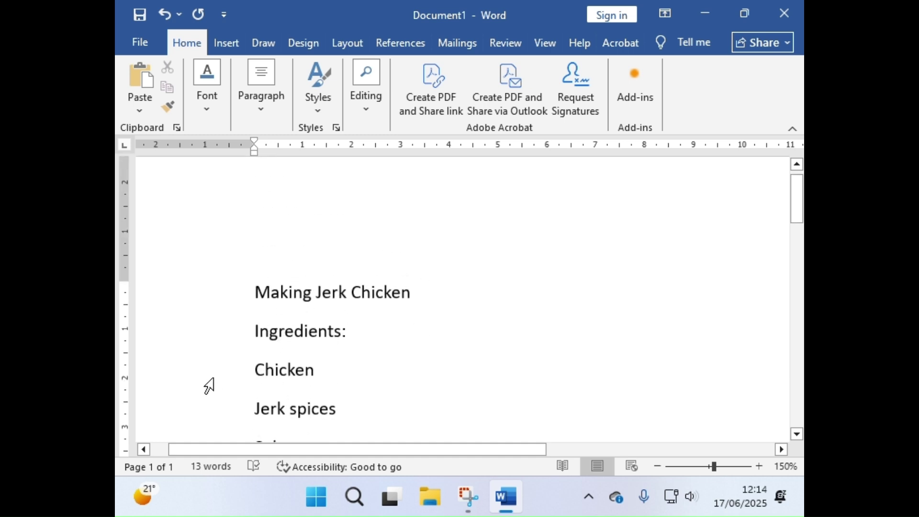
pyautogui.scroll(-10, 367, 361)
pyautogui.scroll(2, 371, 357)
pyautogui.scroll(3, 378, 357)
pyautogui.scroll(-1, 385, 355)
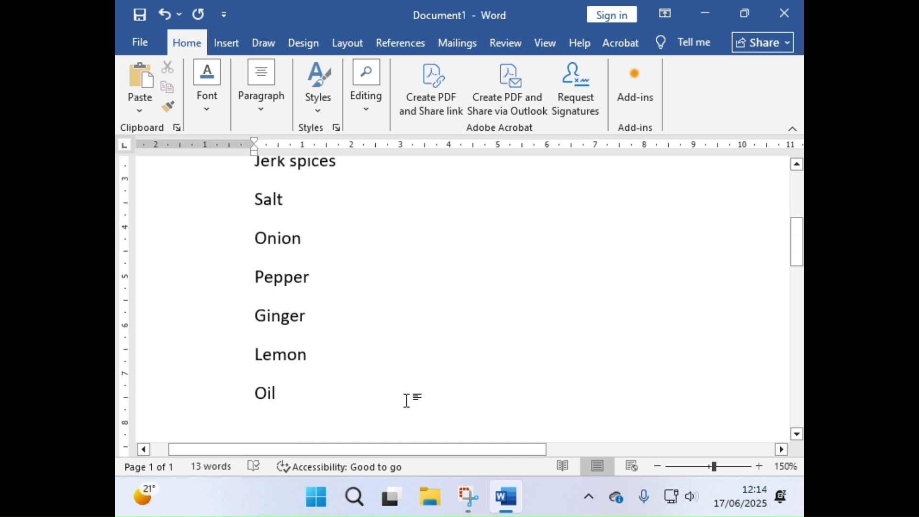
pyautogui.press('Return')
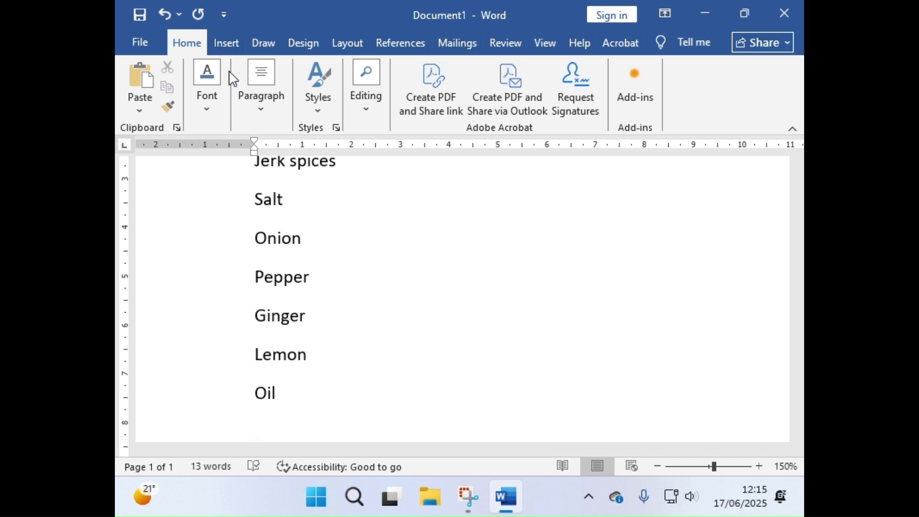
pyautogui.click(280, 391)
# Search the online pictures for "jerk chicken" for insertion below the ingredient list.
pyautogui.click(228, 44)
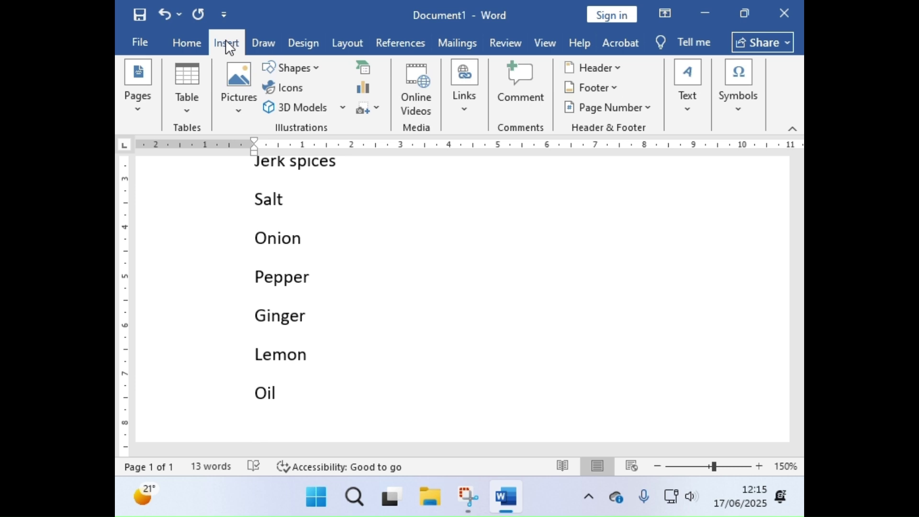
pyautogui.click(228, 115)
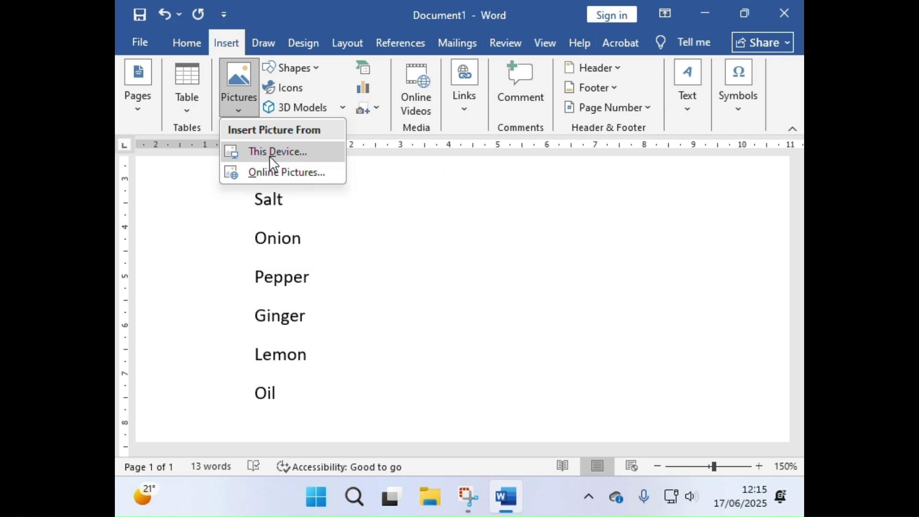
pyautogui.click(265, 173)
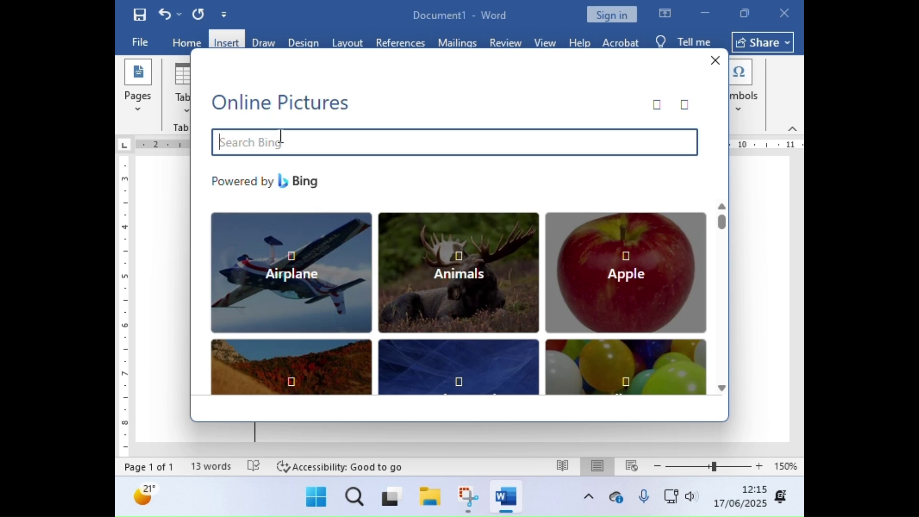
pyautogui.write('j')
pyautogui.write('erk chicken')
pyautogui.press('Return')
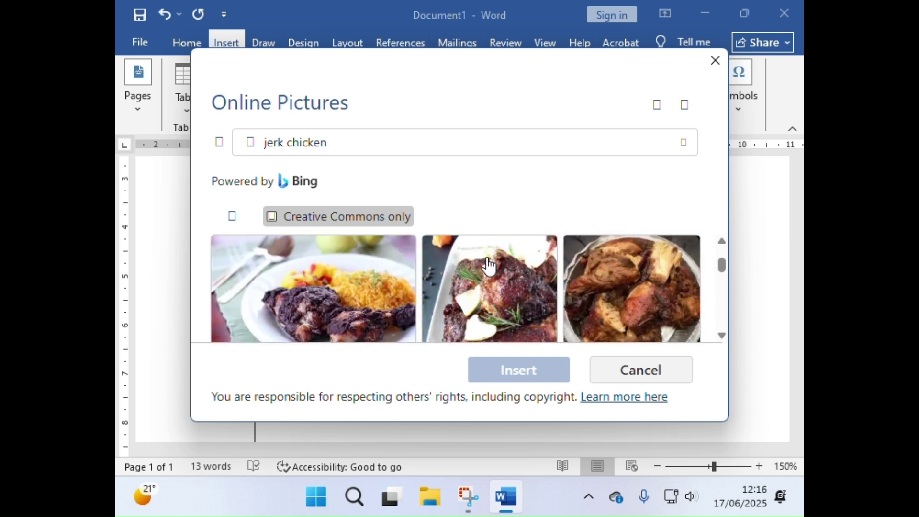
# Insert the second picture in the first row of the jerk chicken results below the Oil line.
pyautogui.scroll(-5, 489, 265)
pyautogui.scroll(-3, 497, 280)
pyautogui.scroll(3, 516, 301)
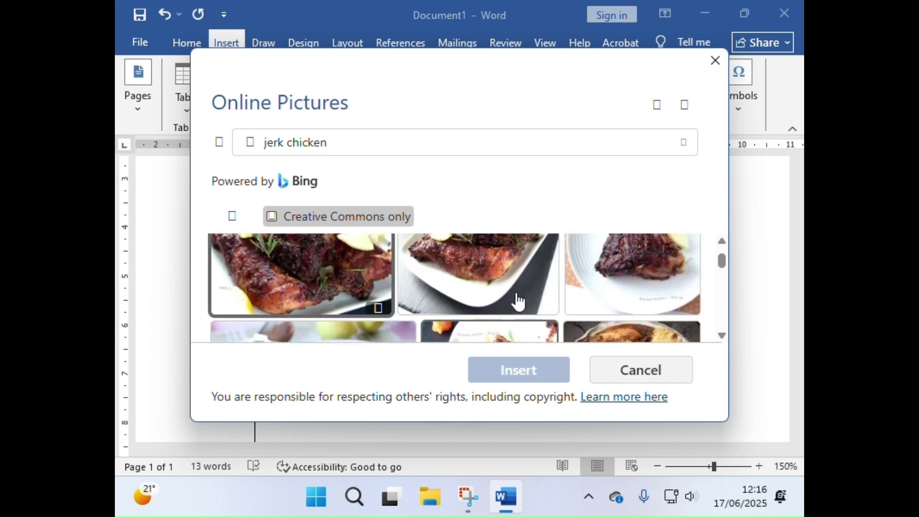
pyautogui.scroll(2, 518, 301)
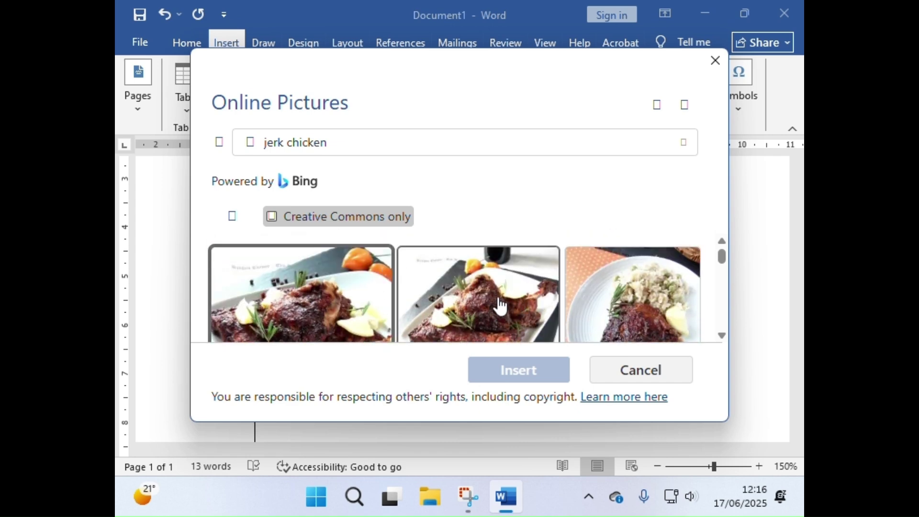
pyautogui.click(501, 305)
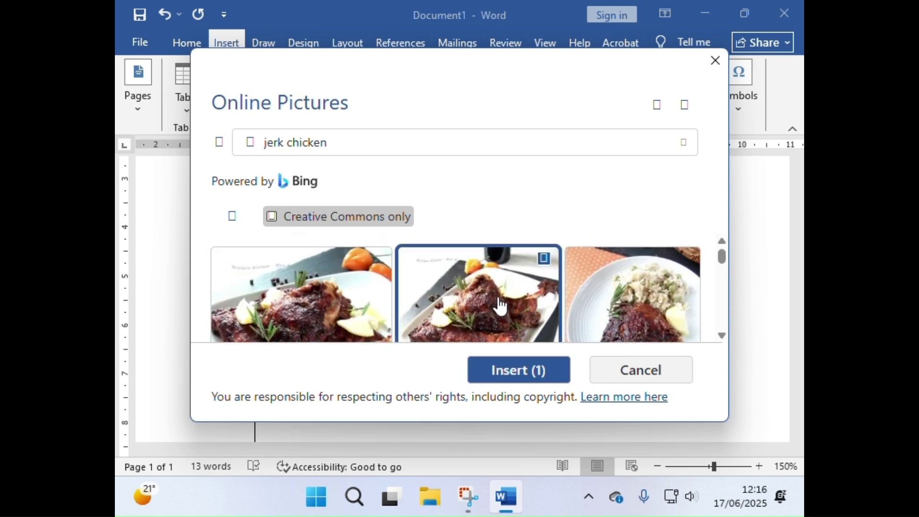
pyautogui.click(518, 373)
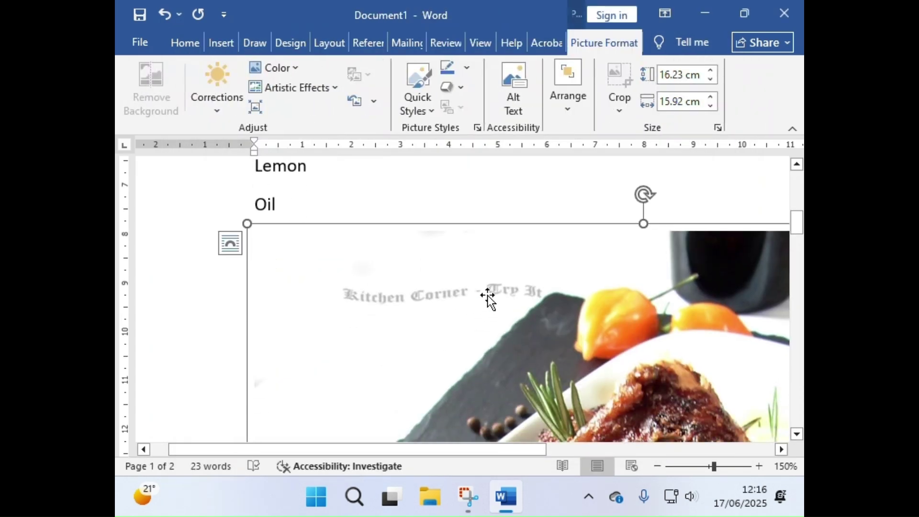
# Shrink the inserted jerk chicken picture to about 5.22 cm high and 6.95 cm wide.
pyautogui.scroll(-7, 495, 288)
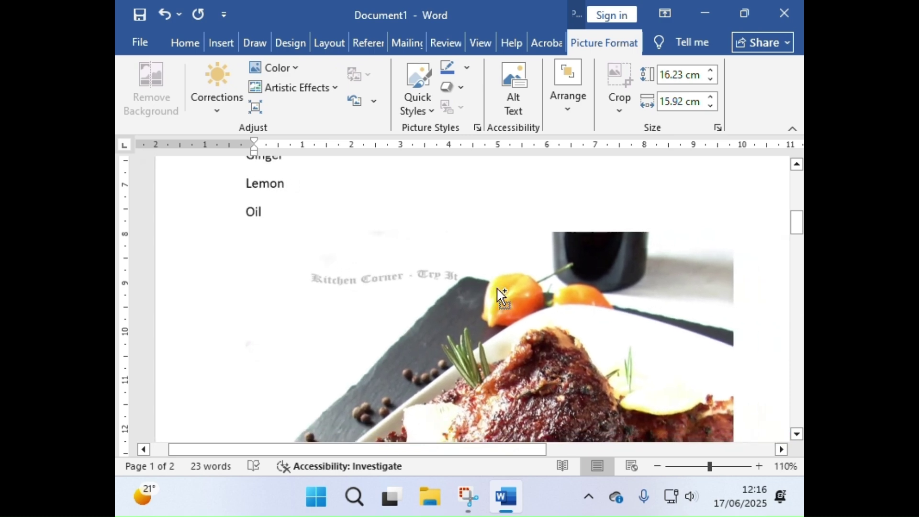
pyautogui.scroll(-3, 498, 291)
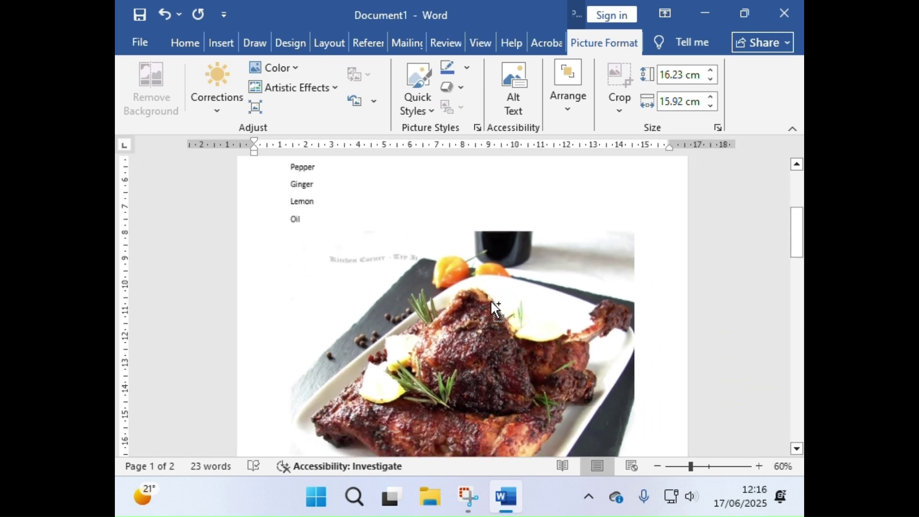
pyautogui.click(490, 300)
pyautogui.scroll(-2, 490, 300)
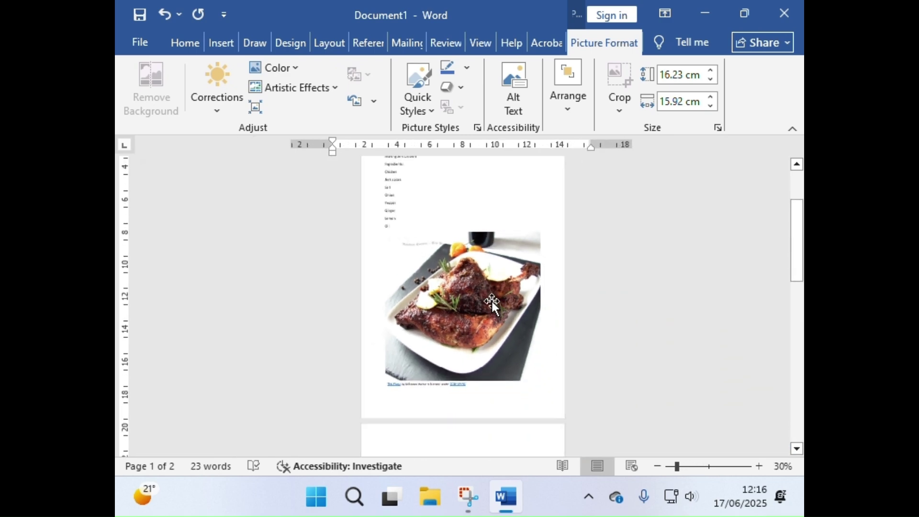
pyautogui.scroll(1, 219, 312)
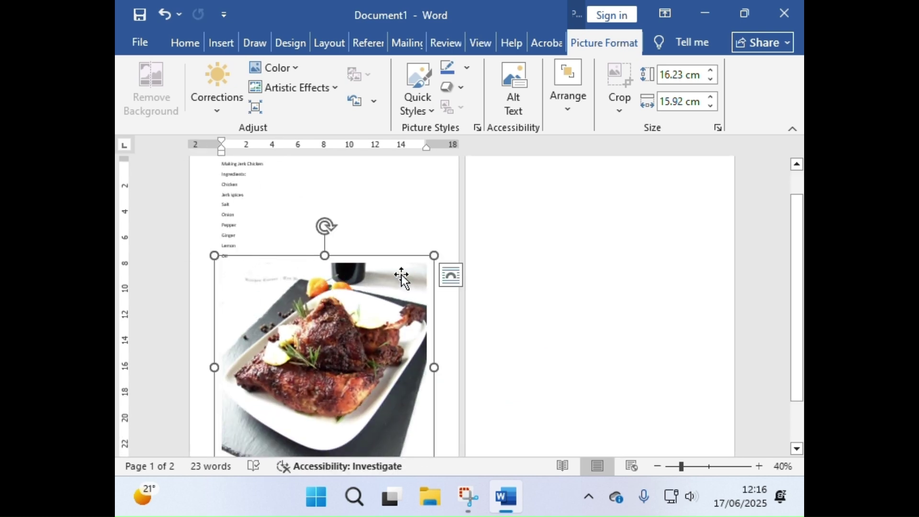
pyautogui.scroll(-3, 426, 275)
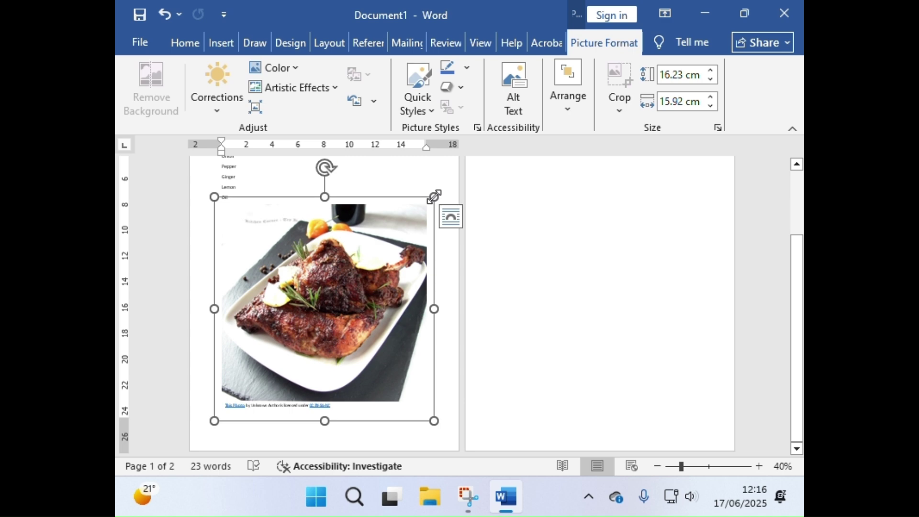
pyautogui.moveTo(434, 196); pyautogui.dragTo(362, 283)
pyautogui.moveTo(508, 342); pyautogui.dragTo(458, 274)
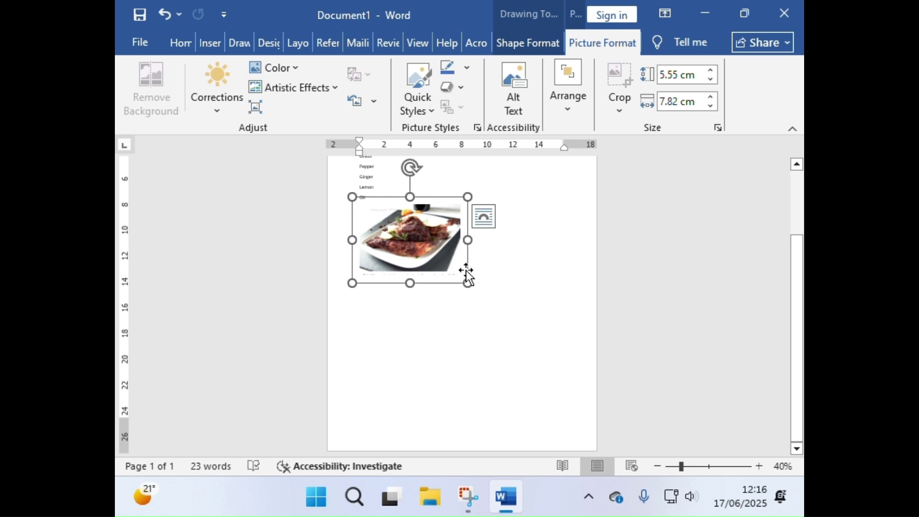
pyautogui.click(499, 305)
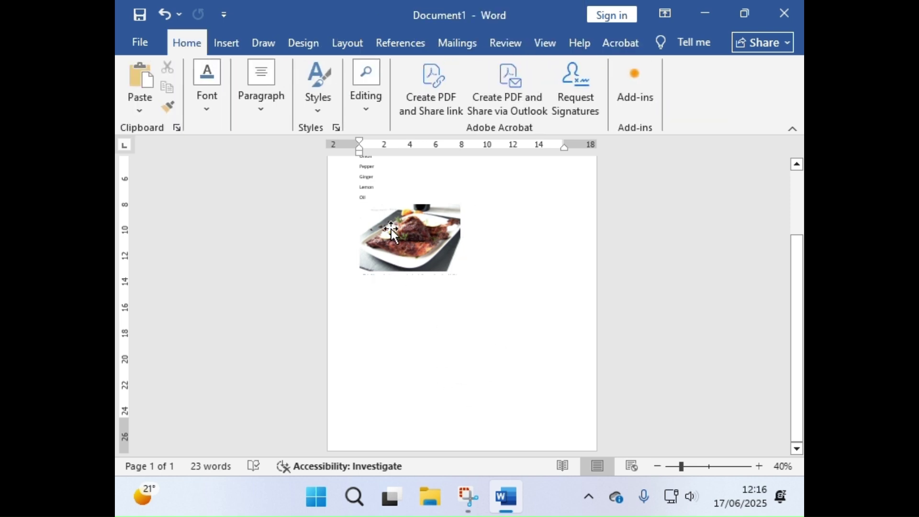
pyautogui.click(412, 270)
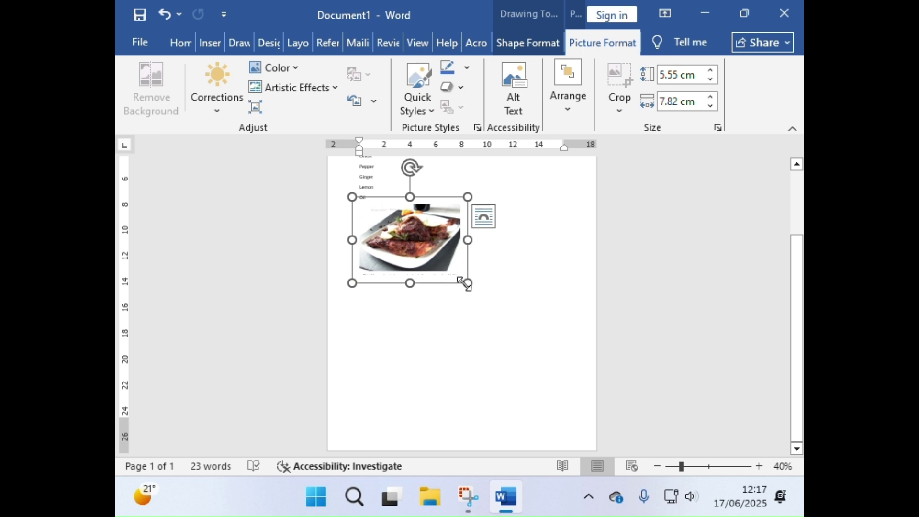
pyautogui.moveTo(466, 283); pyautogui.dragTo(449, 274)
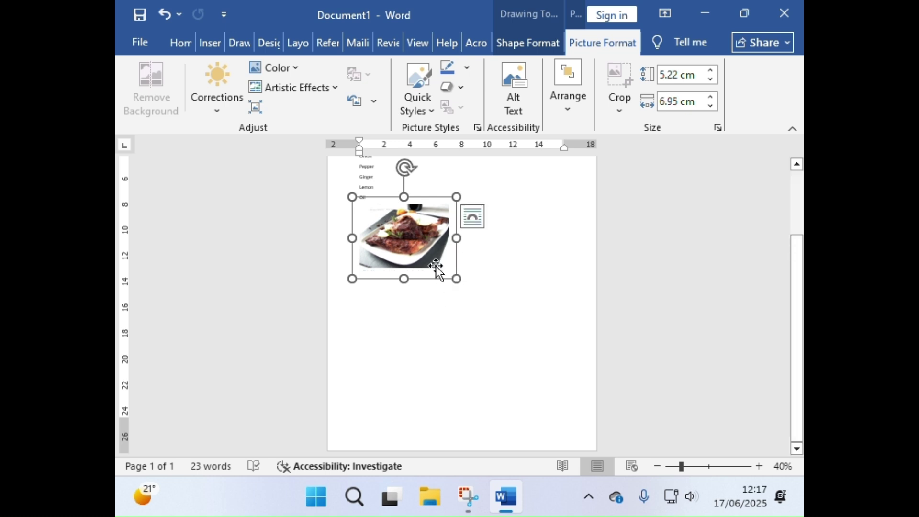
pyautogui.click(211, 43)
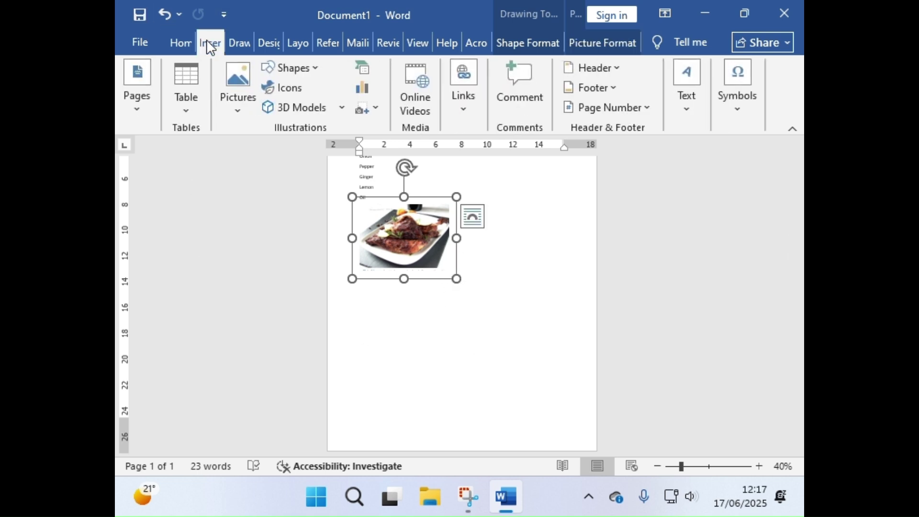
pyautogui.click(238, 111)
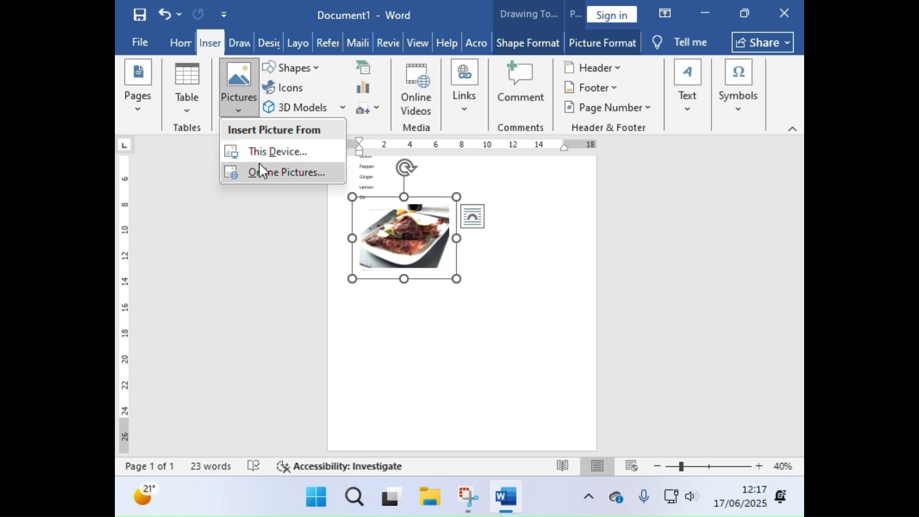
pyautogui.click(398, 316)
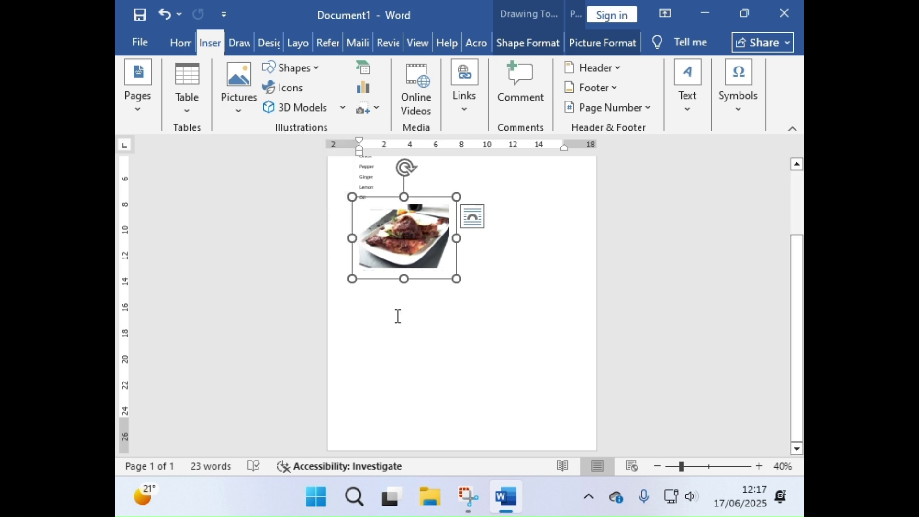
# Place the text cursor just after the picture, and switch to Firefox with google.com open.
pyautogui.click(485, 272)
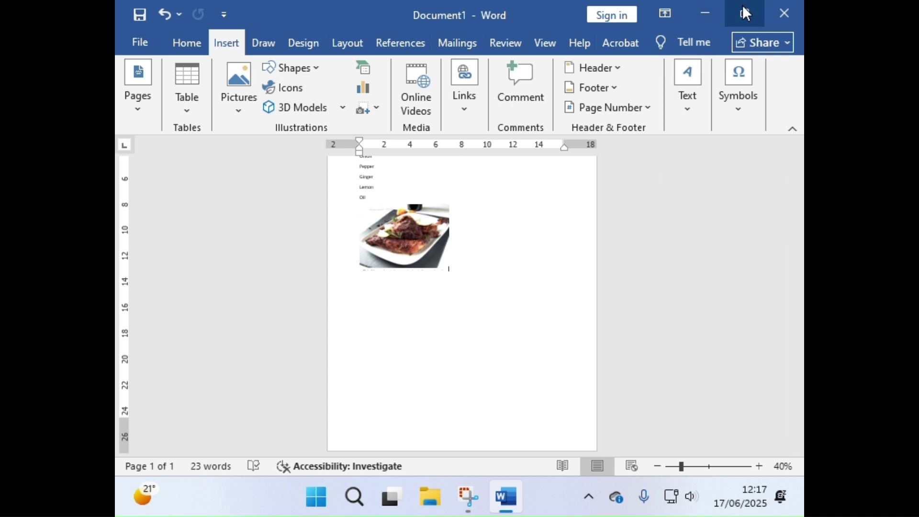
pyautogui.click(695, 13)
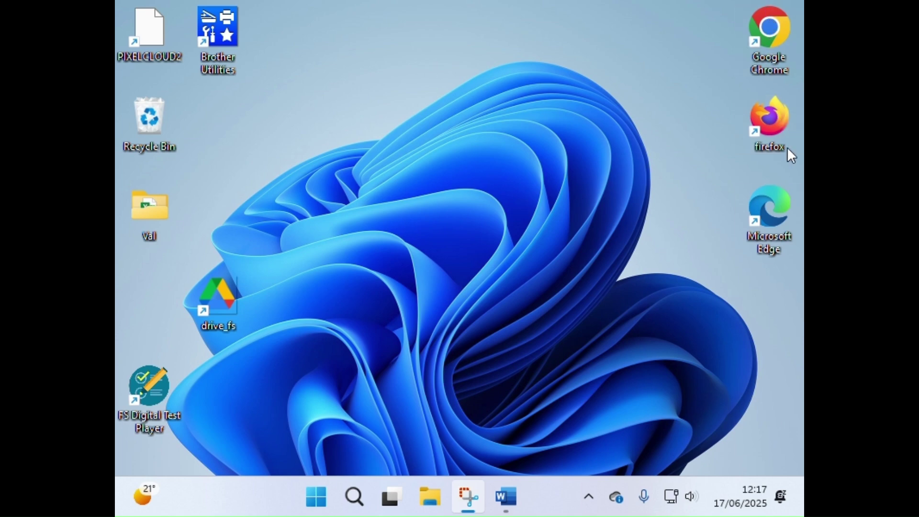
pyautogui.doubleClick(768, 130)
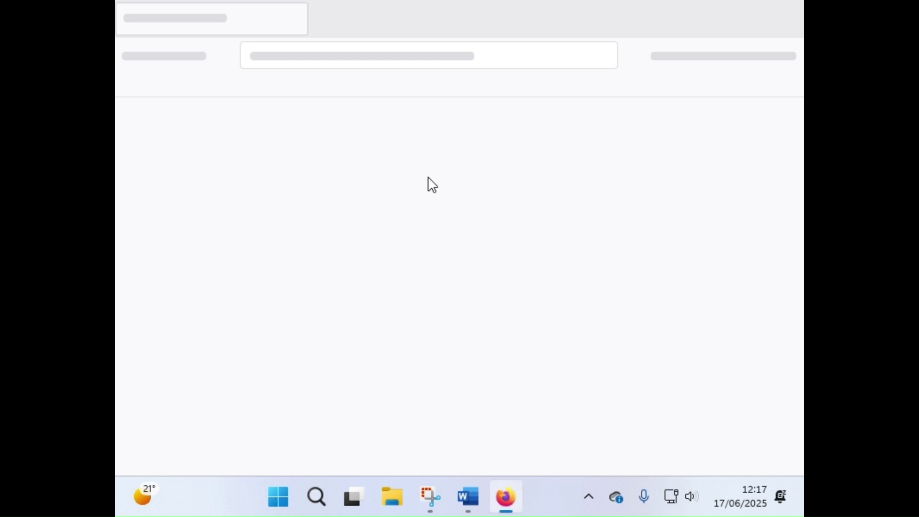
pyautogui.click(299, 56)
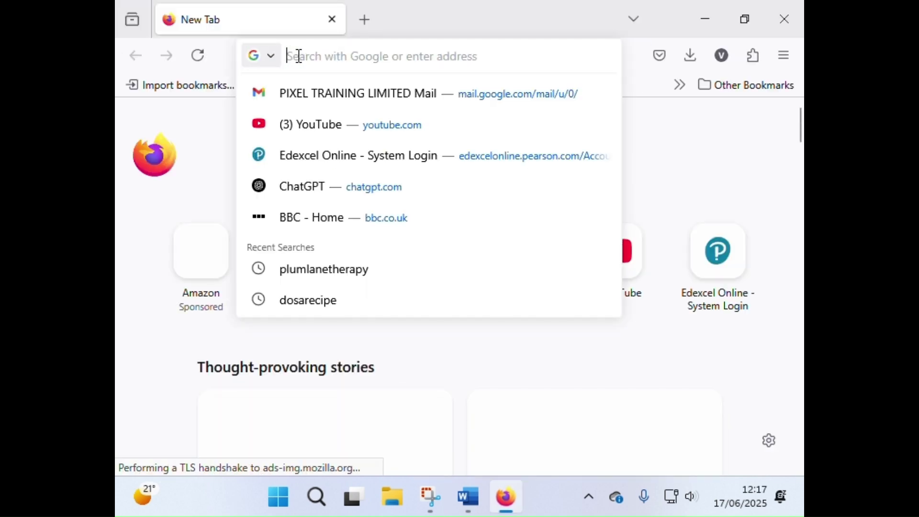
pyautogui.write('google.com/')
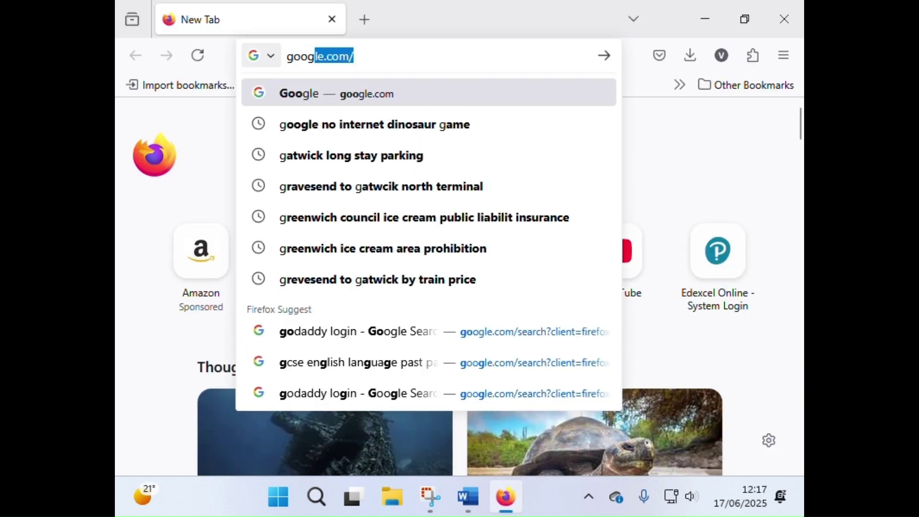
pyautogui.press('Return')
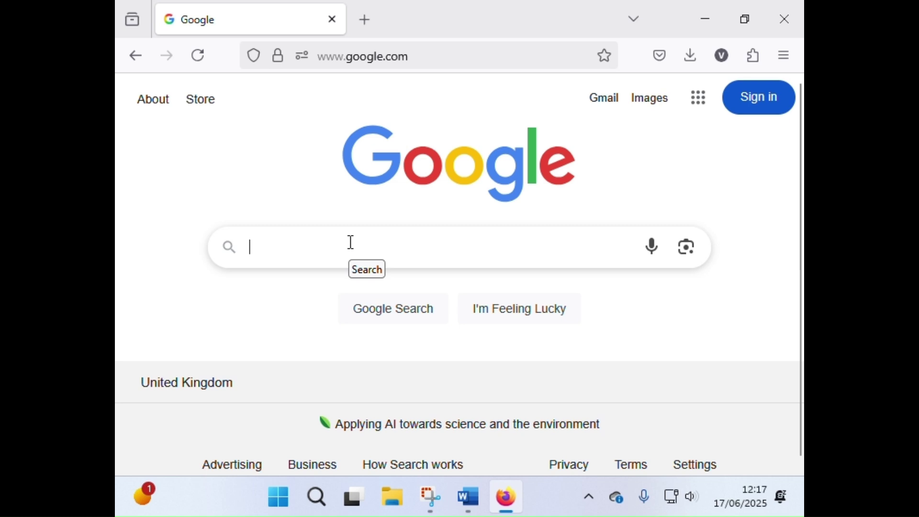
# Search Google for "perfect jerk chicken" and show the image results.
pyautogui.write('perfect je')
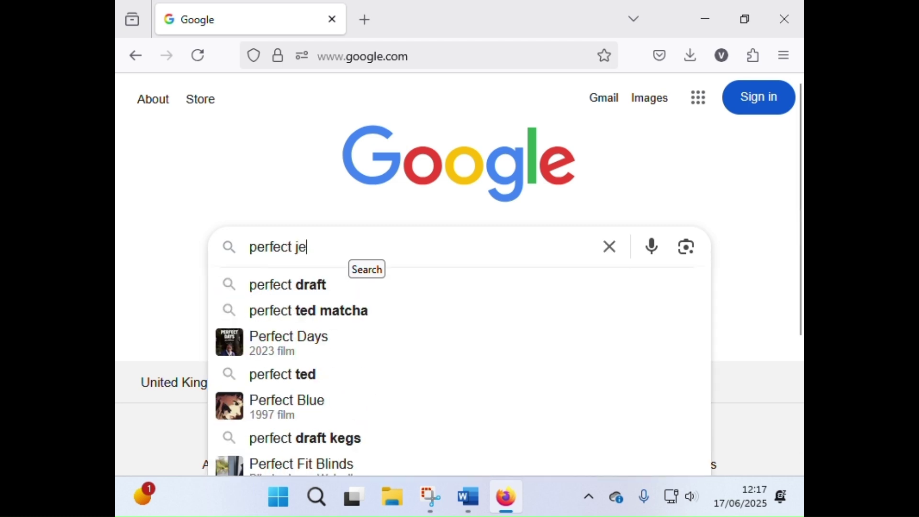
pyautogui.write('rk chickne')
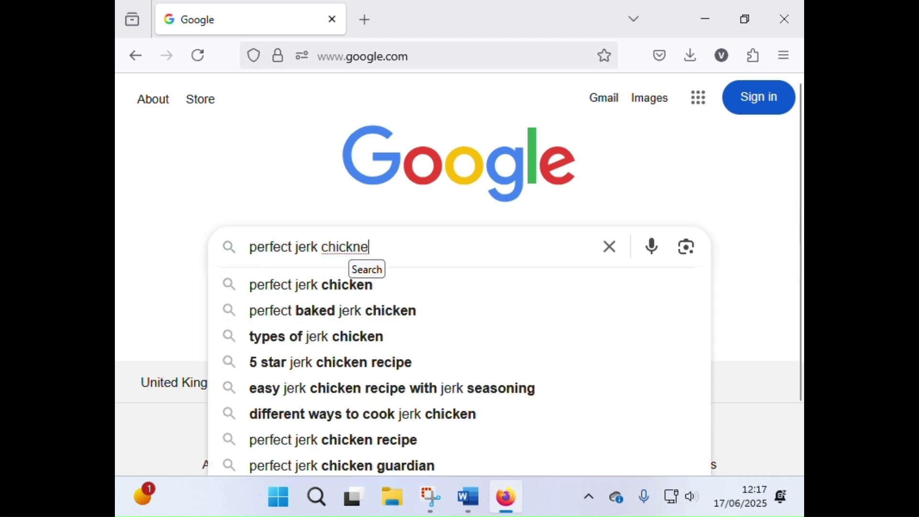
pyautogui.press('BackSpace')
pyautogui.press('BackSpace')
pyautogui.write('en')
pyautogui.press('Return')
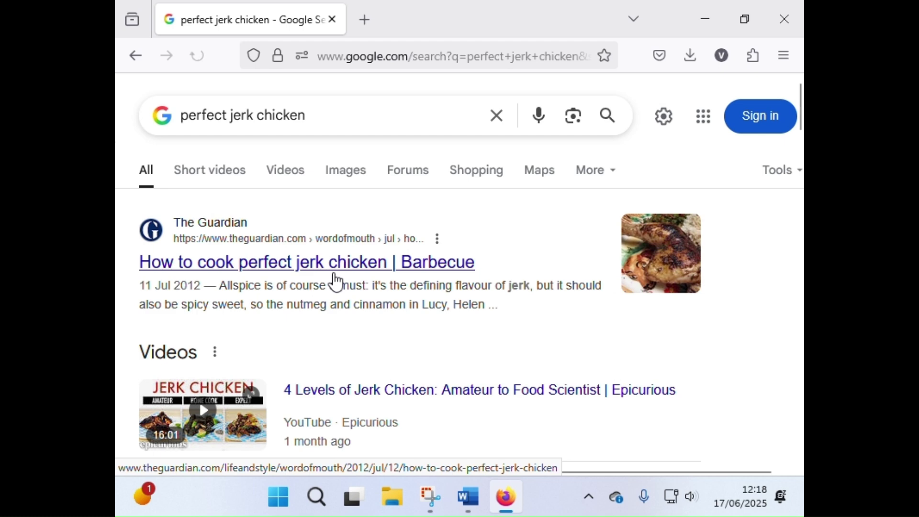
pyautogui.click(349, 185)
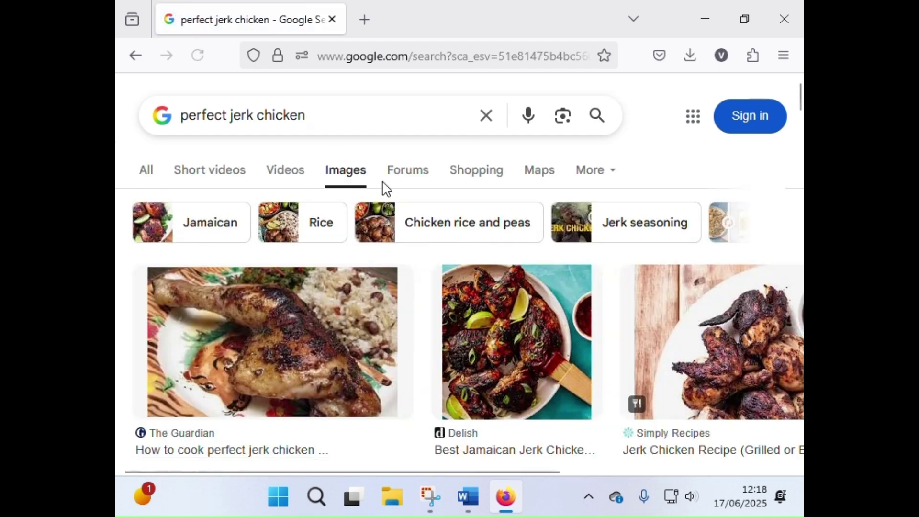
# Copy the Gladkokken "Jamaican Jerk Chicken" image from its enlarged preview in the image results.
pyautogui.scroll(-10, 468, 255)
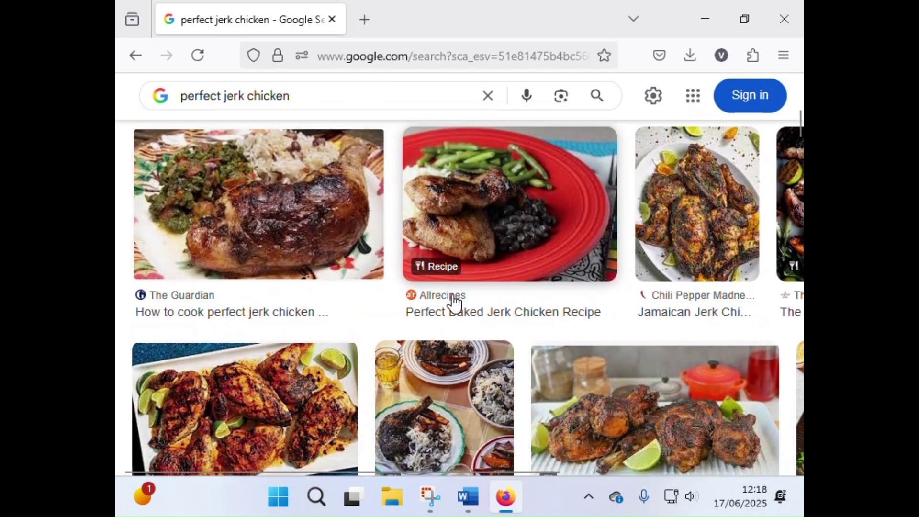
pyautogui.scroll(5, 485, 348)
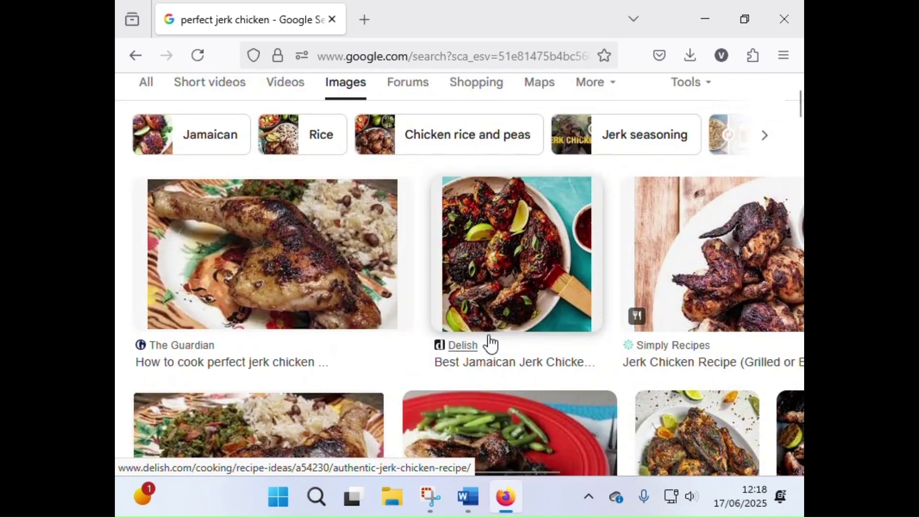
pyautogui.scroll(-7, 430, 301)
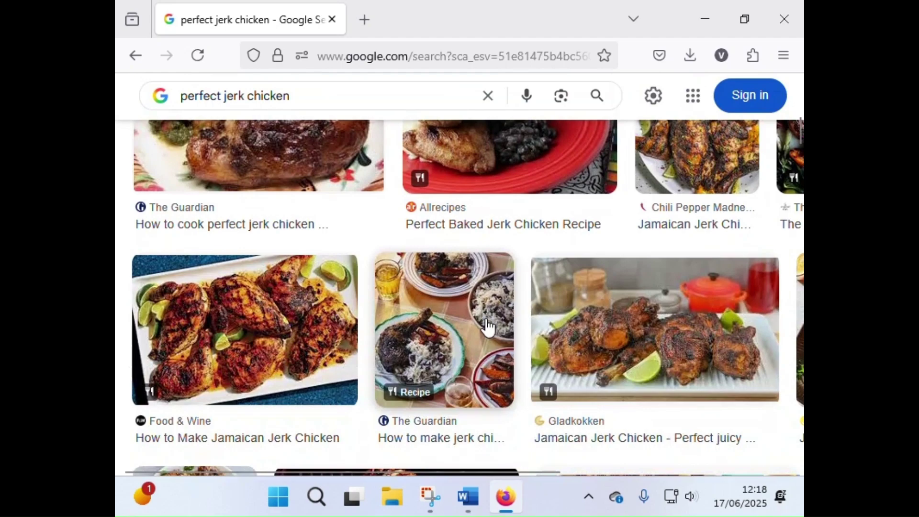
pyautogui.scroll(-5, 576, 359)
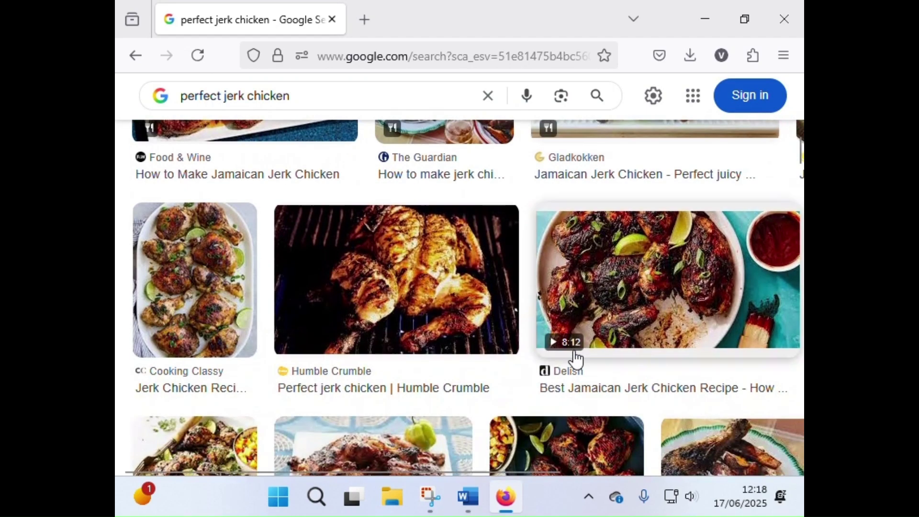
pyautogui.scroll(-3, 527, 249)
pyautogui.scroll(7, 660, 308)
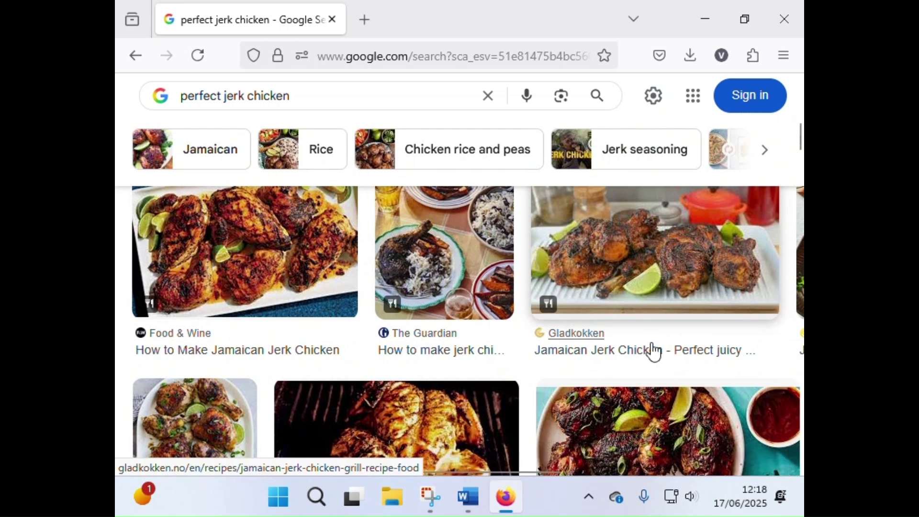
pyautogui.scroll(2, 590, 318)
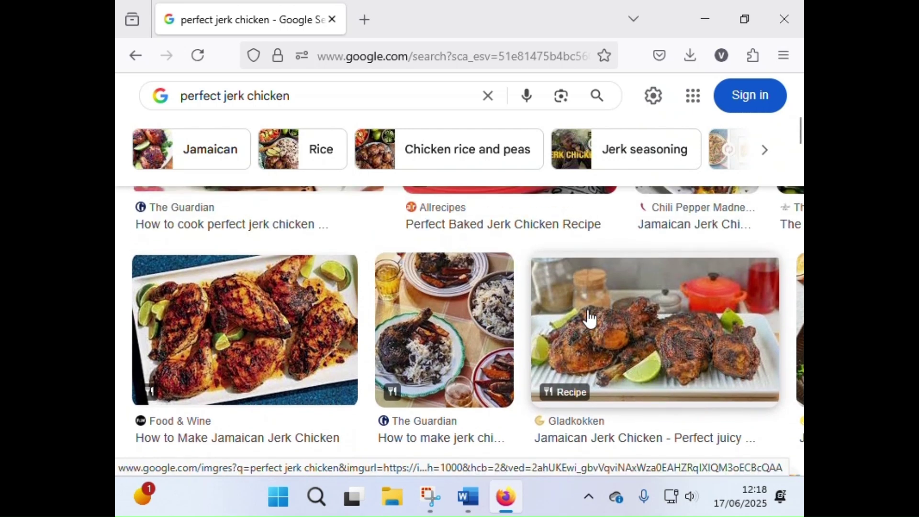
pyautogui.click(615, 317)
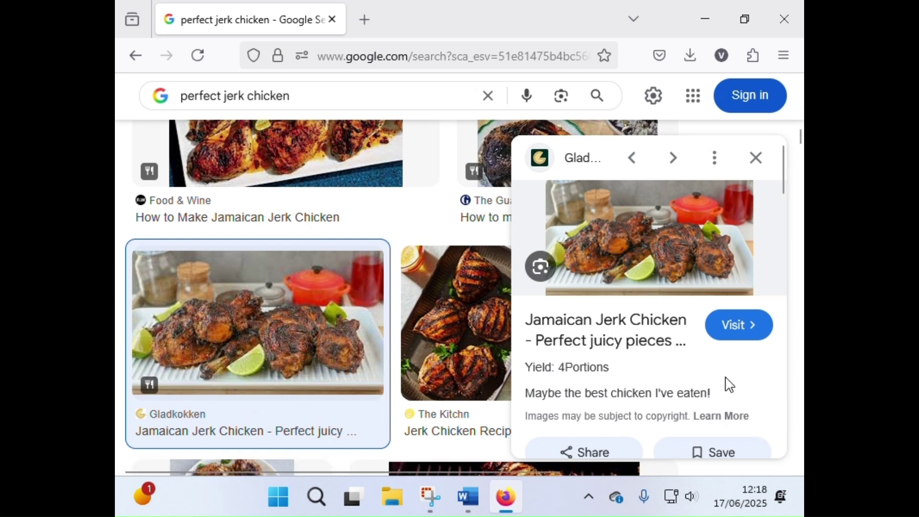
pyautogui.rightClick(629, 252)
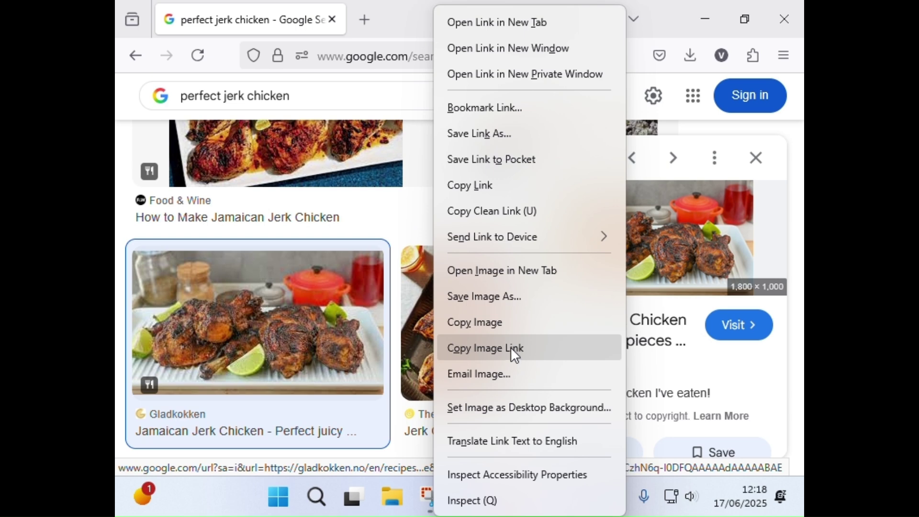
pyautogui.click(510, 322)
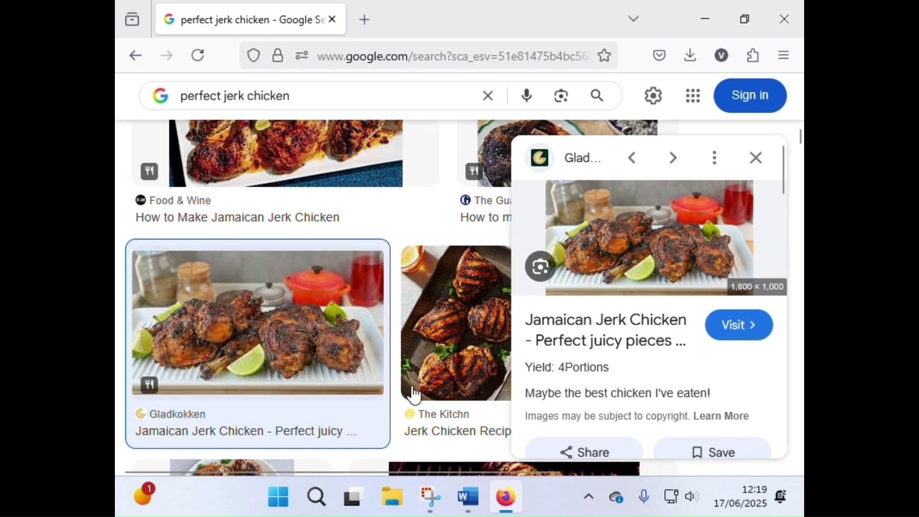
# Close the browser, return to the Word document, and paste the copied Gladkokken image after the first jerk chicken picture.
pyautogui.click(783, 22)
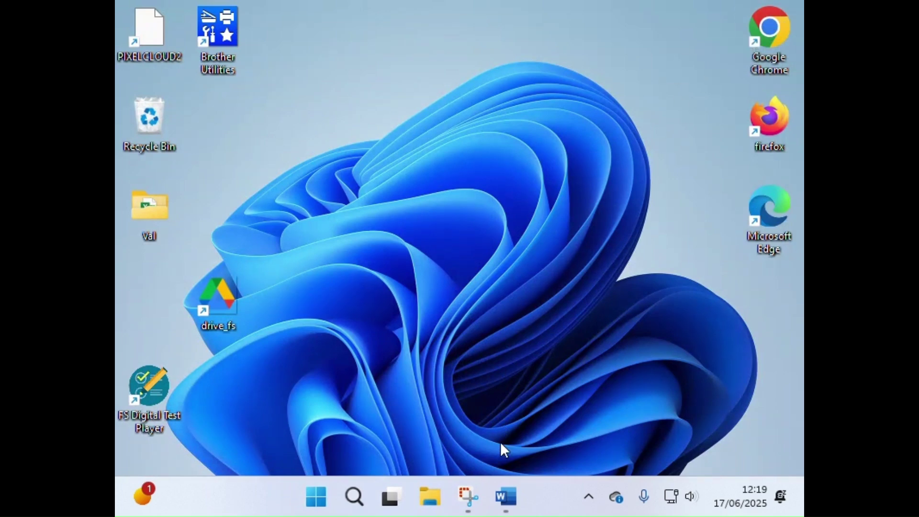
pyautogui.click(508, 494)
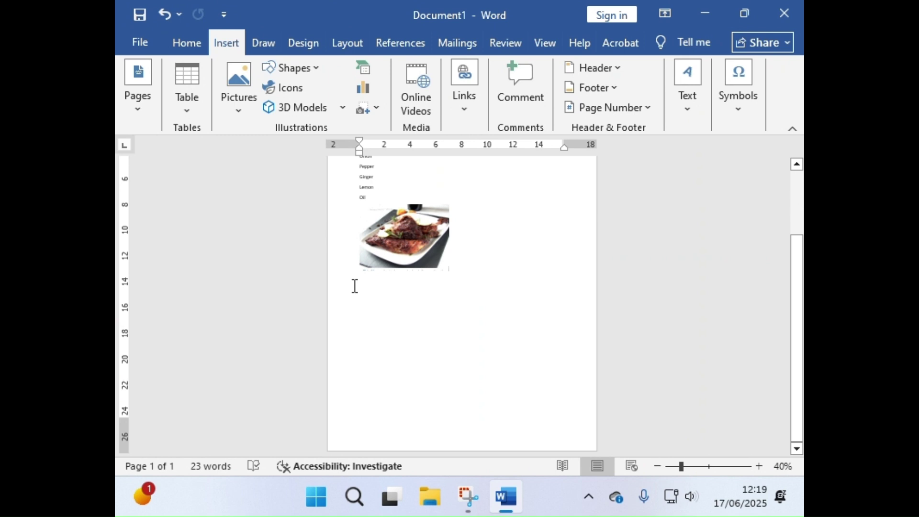
pyautogui.scroll(2, 454, 294)
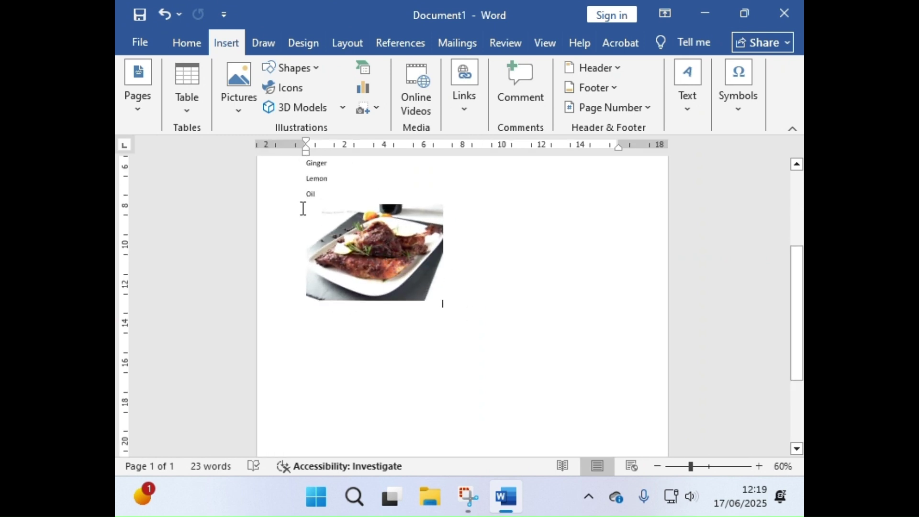
pyautogui.click(182, 50)
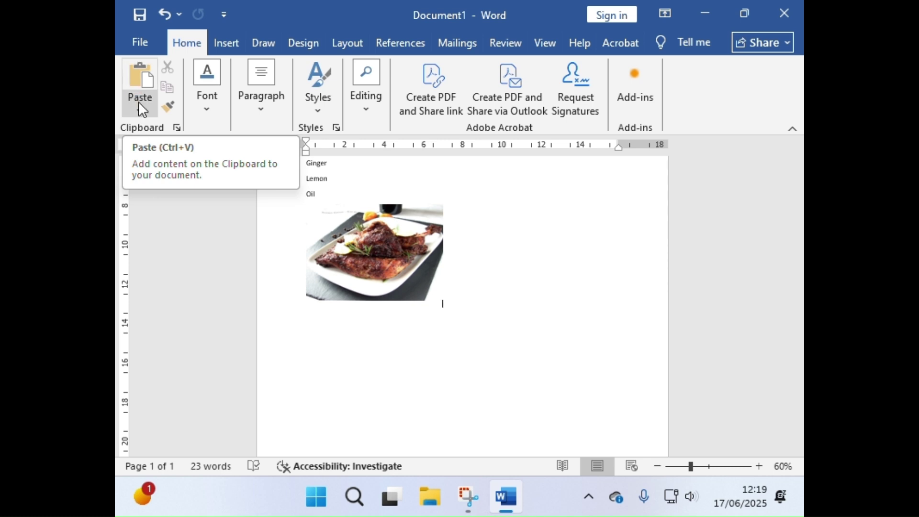
pyautogui.click(140, 74)
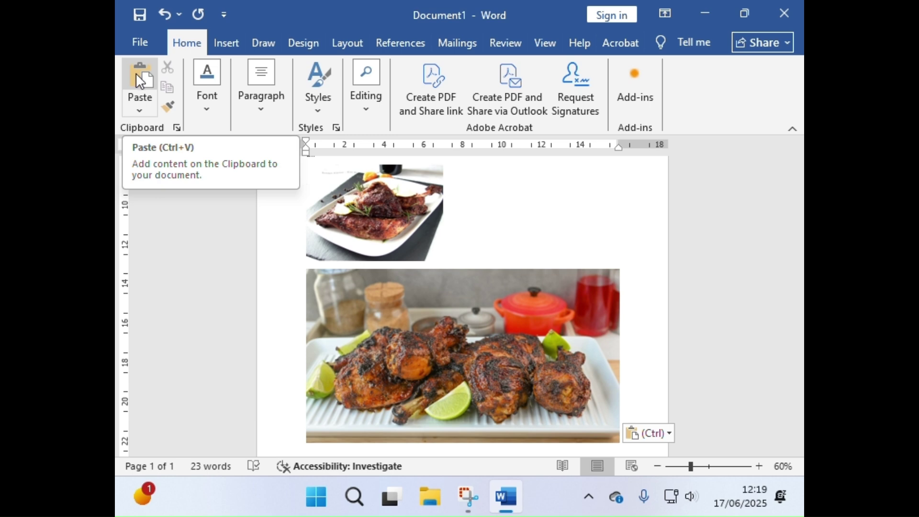
pyautogui.click(128, 107)
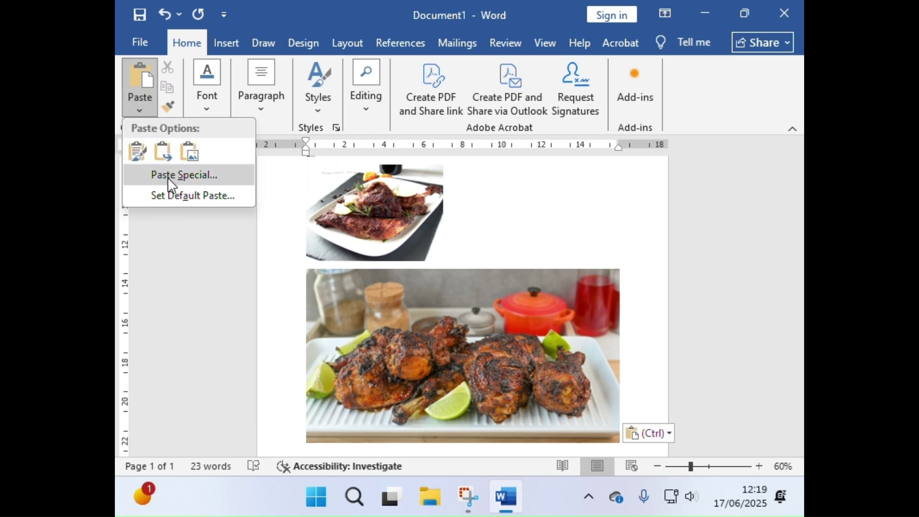
pyautogui.click(186, 180)
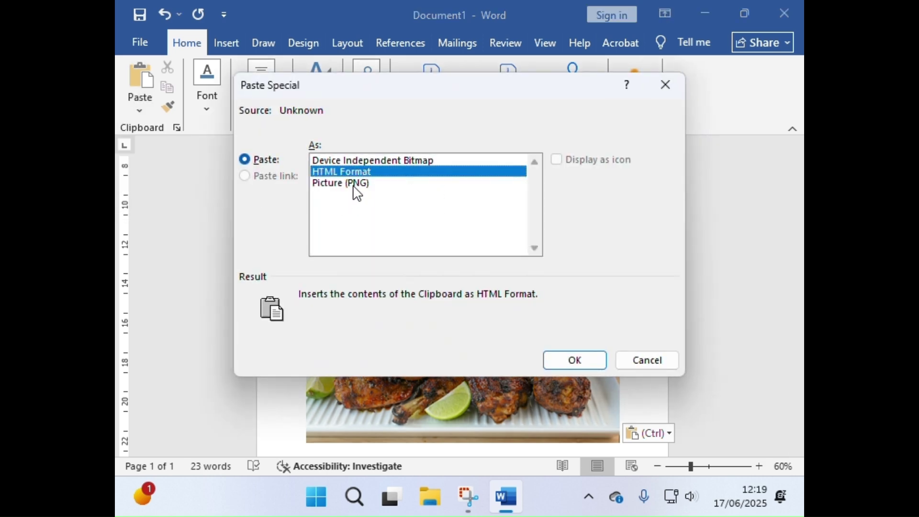
pyautogui.click(333, 162)
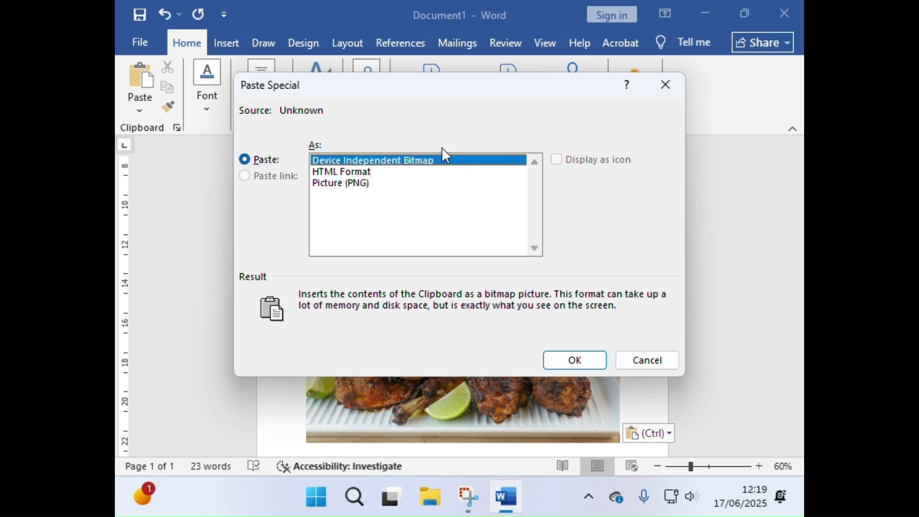
pyautogui.click(663, 362)
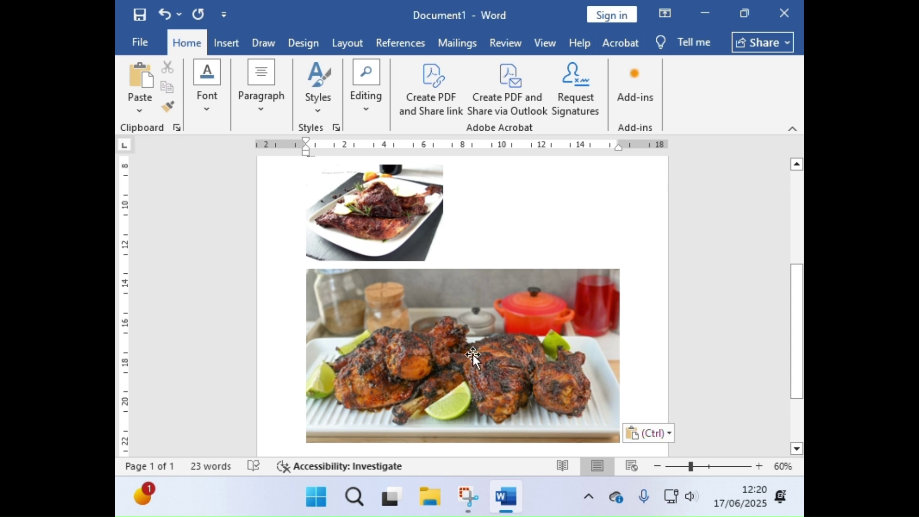
# Shrink the pasted picture proportionally to about 8.8 cm wide, and delete the older jerk chicken picture beside it.
pyautogui.click(461, 335)
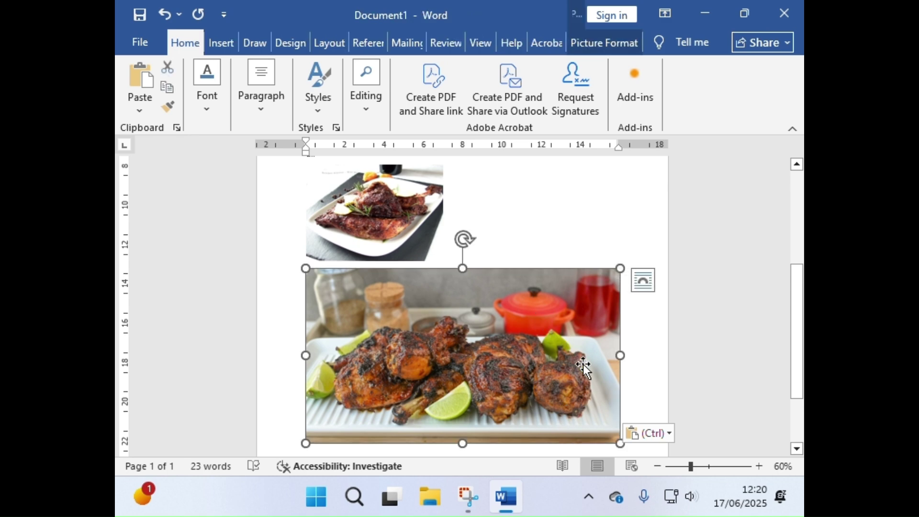
pyautogui.moveTo(619, 443); pyautogui.dragTo(478, 359)
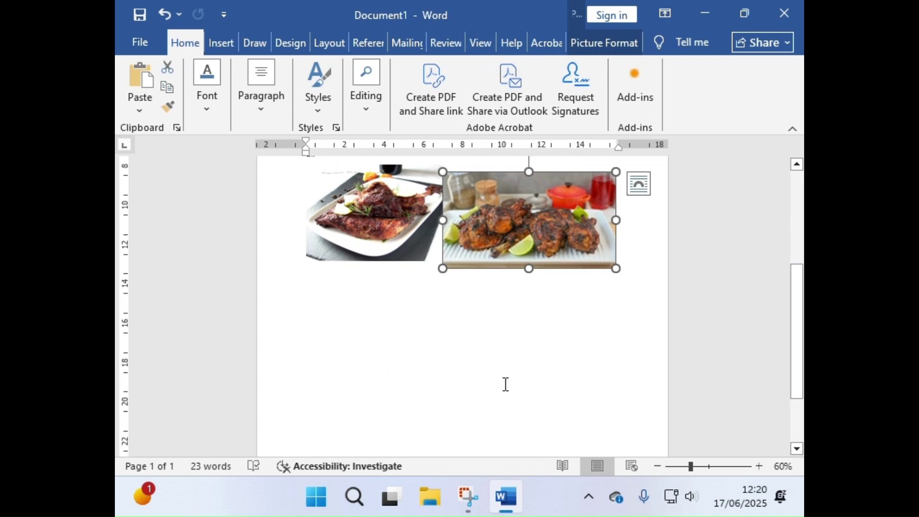
pyautogui.scroll(3, 502, 384)
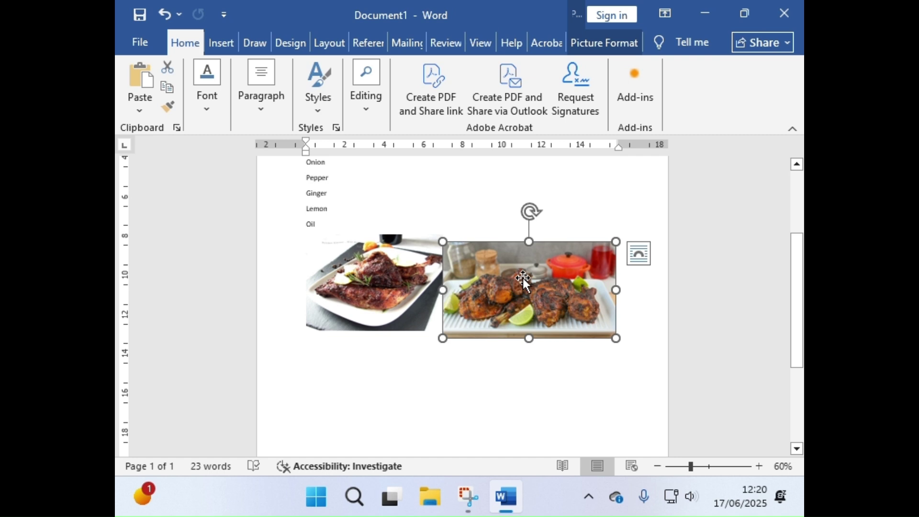
pyautogui.click(364, 275)
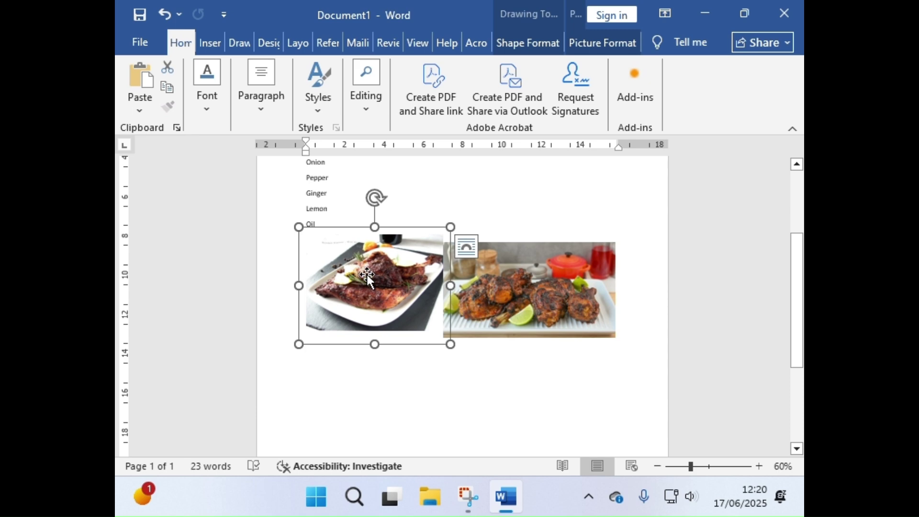
pyautogui.press('Delete')
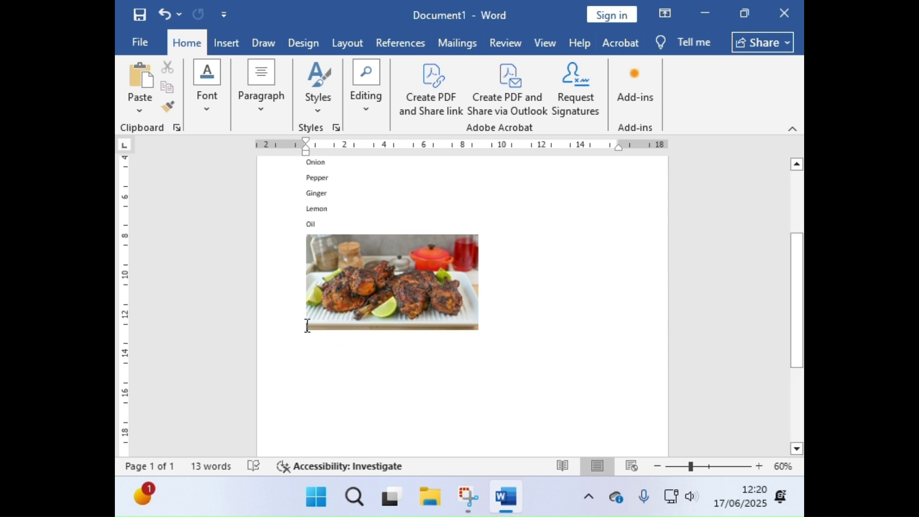
# Try to add blank lines around the remaining picture, and undo them.
pyautogui.click(492, 318)
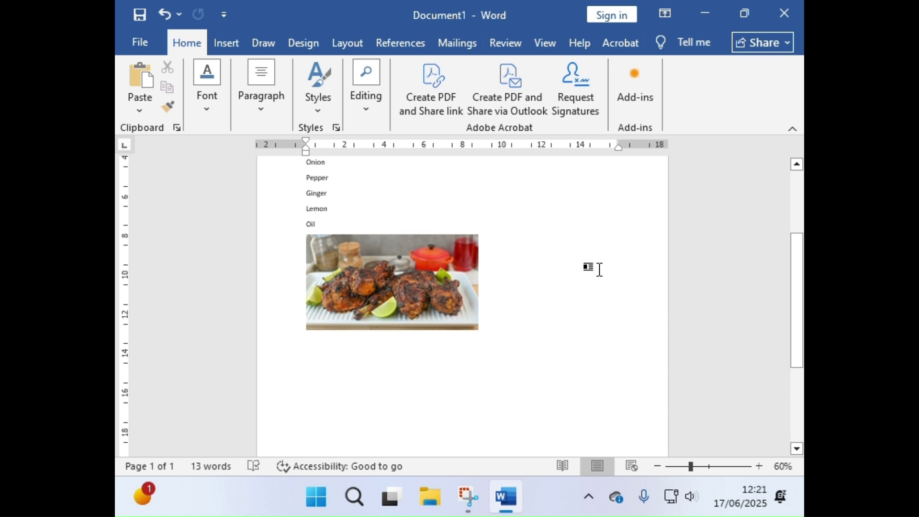
pyautogui.press('Return')
pyautogui.click(302, 320)
pyautogui.press('Return')
pyautogui.press('Return')
pyautogui.press('Return')
pyautogui.press('Return')
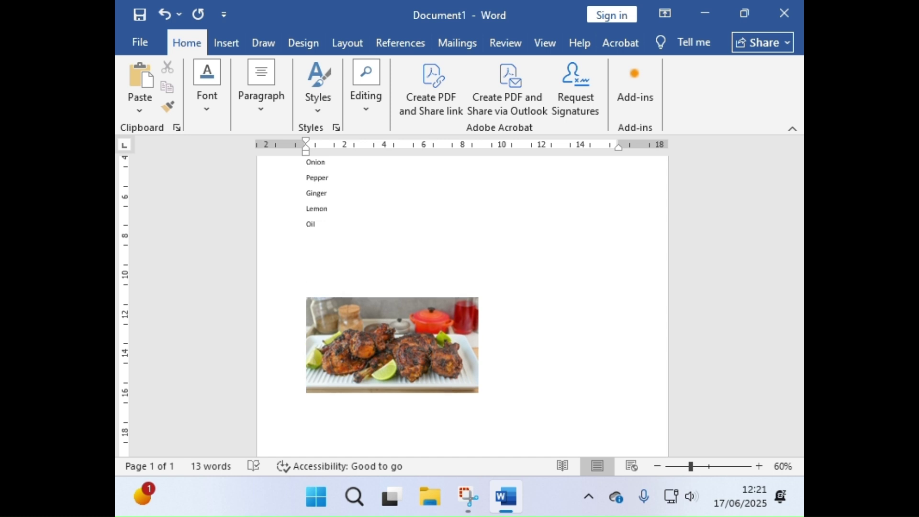
pyautogui.hotkey('ctrl', 'z')
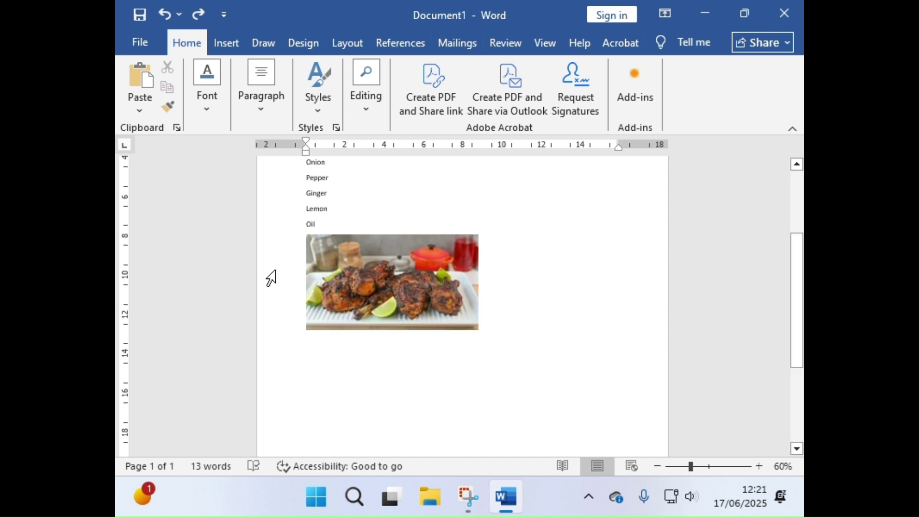
# Start a new line below the chicken picture and add the heading "Preparation:".
pyautogui.click(344, 296)
pyautogui.click(539, 330)
pyautogui.press('Return')
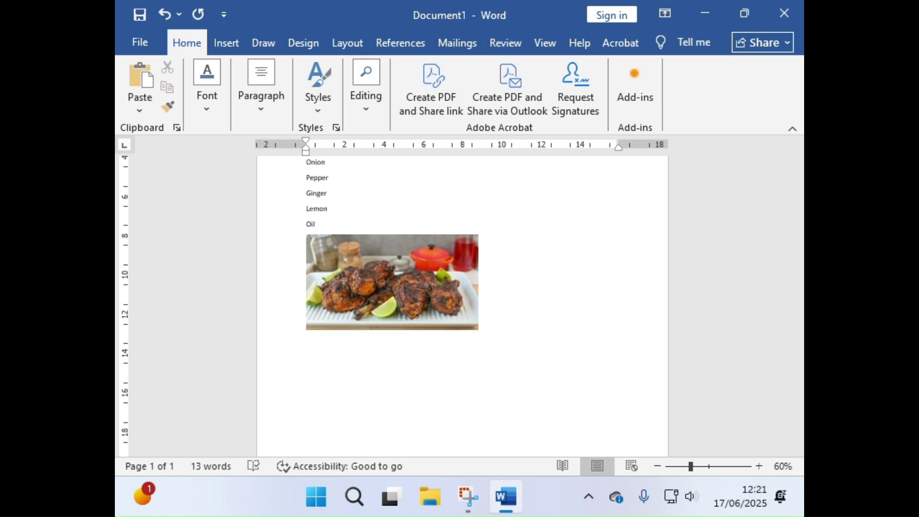
pyautogui.keyDown('ctrl'); pyautogui.scroll(5, 543, 320); pyautogui.keyUp('ctrl')
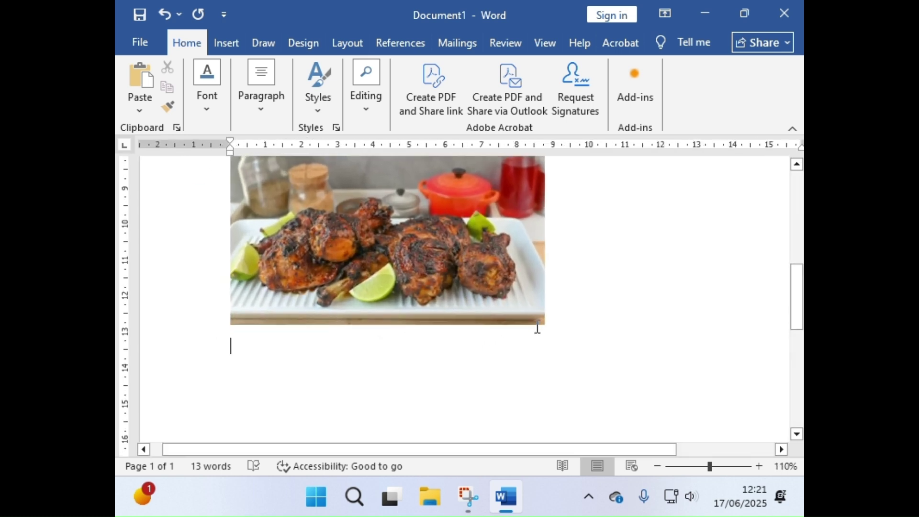
pyautogui.write('Preparat')
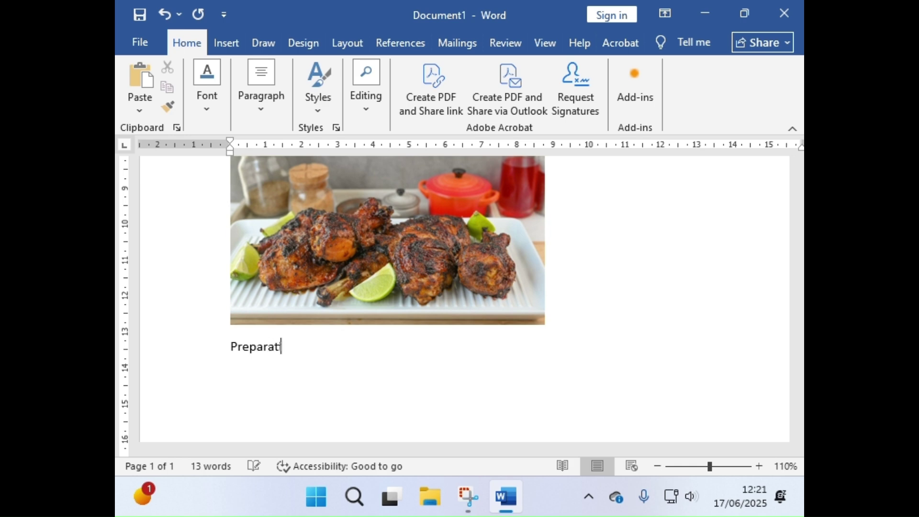
pyautogui.write('ion:')
pyautogui.press('Return')
# Write "Mix all the ingredients and marinate it for 1 hr" as the first instruction under the Preparation heading.
pyautogui.write('Mix all the infre')
pyautogui.press('BackSpace')
pyautogui.press('BackSpace')
pyautogui.press('BackSpace')
pyautogui.write('gredients')
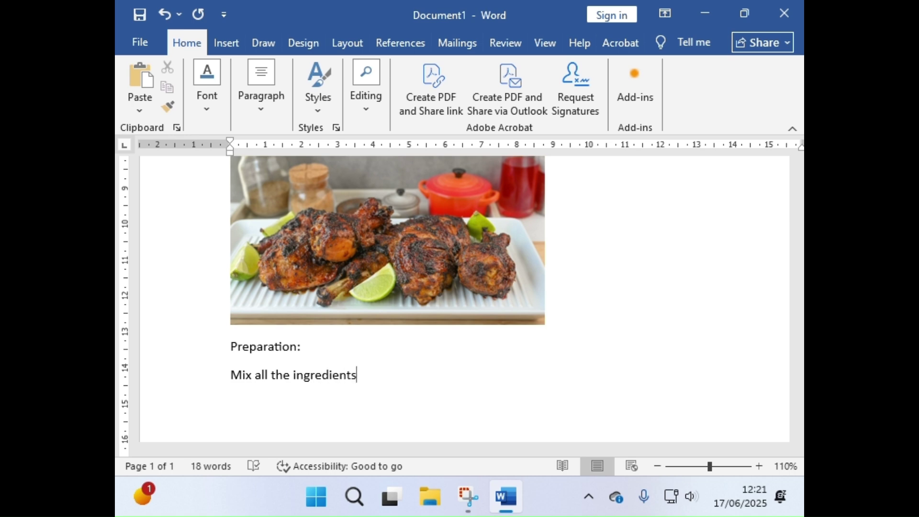
pyautogui.write(' and marina')
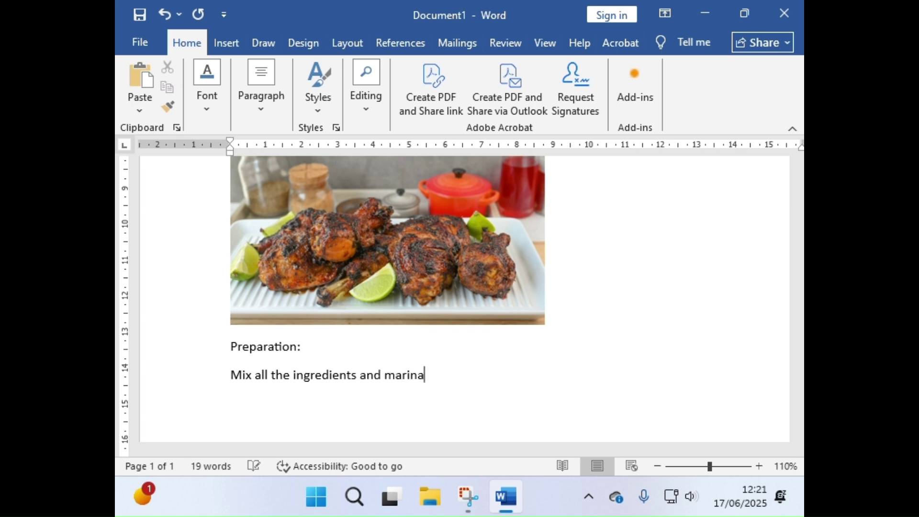
pyautogui.write('te it for 1 hr')
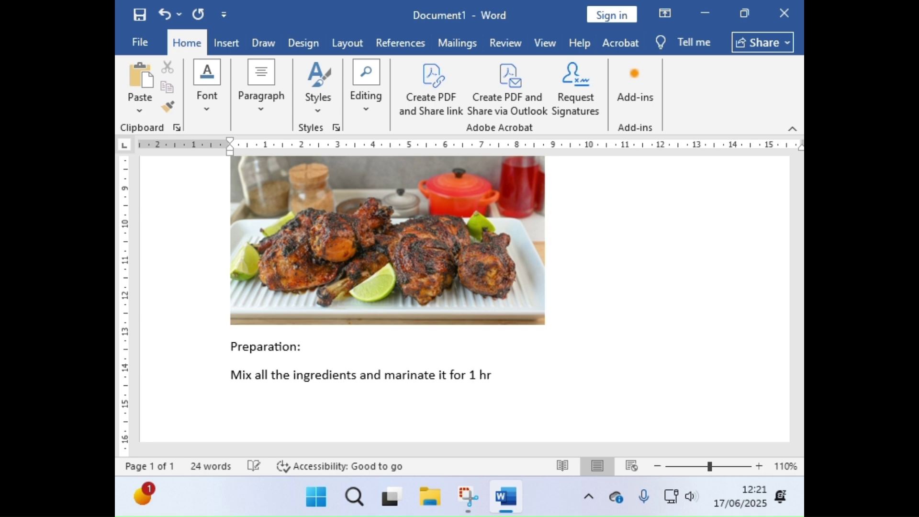
# Add the instruction "Prepare the barque set up" on its own line below the marinating instruction.
pyautogui.press('Return')
pyautogui.press('Return')
pyautogui.write('Prepare the barque s')
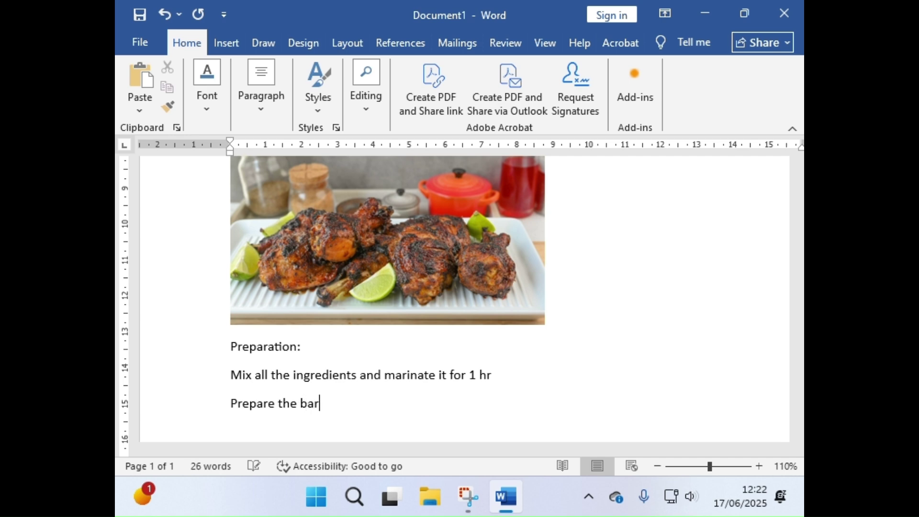
pyautogui.write('et uo')
pyautogui.press('BackSpace')
pyautogui.write('p')
pyautogui.press('Return')
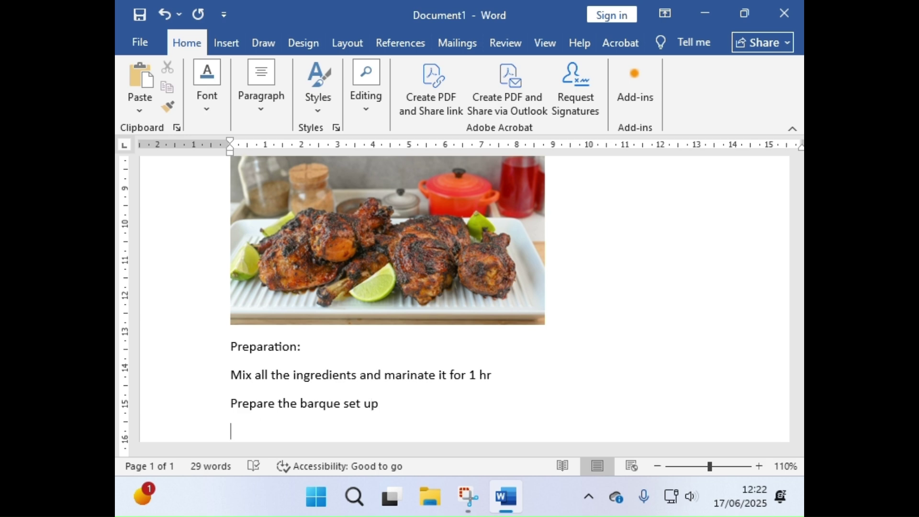
# Add the instruction "Take the marinated chicken and place it on the grill" as the third preparation line.
pyautogui.write('Take th')
pyautogui.write('e marinated ')
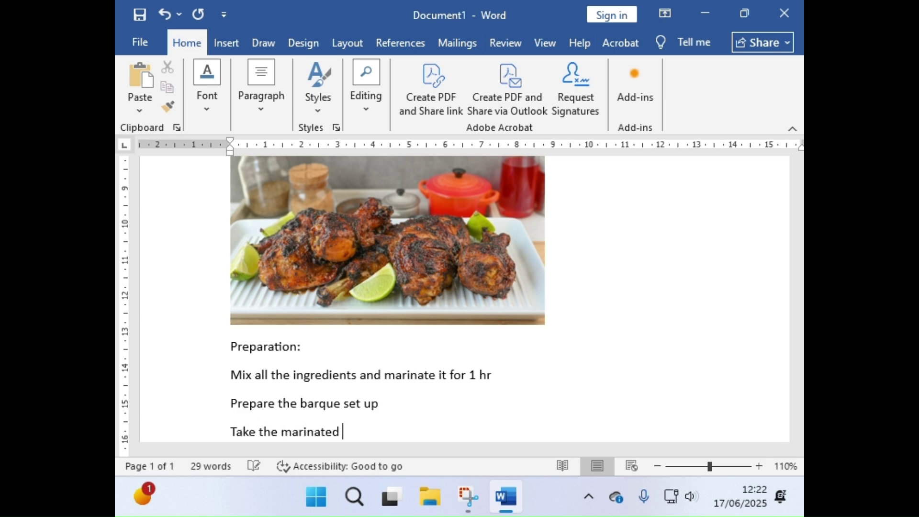
pyautogui.write('chicken and place it o')
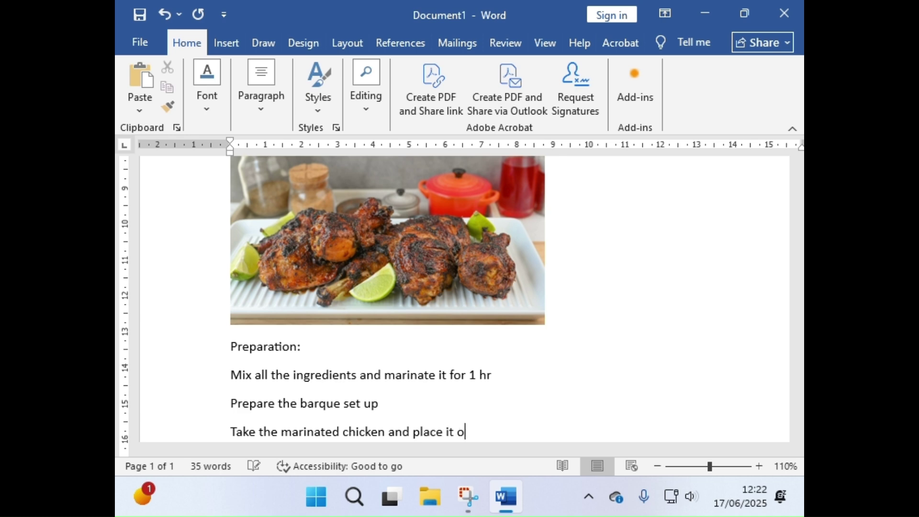
pyautogui.write('n the grill')
pyautogui.press('Return')
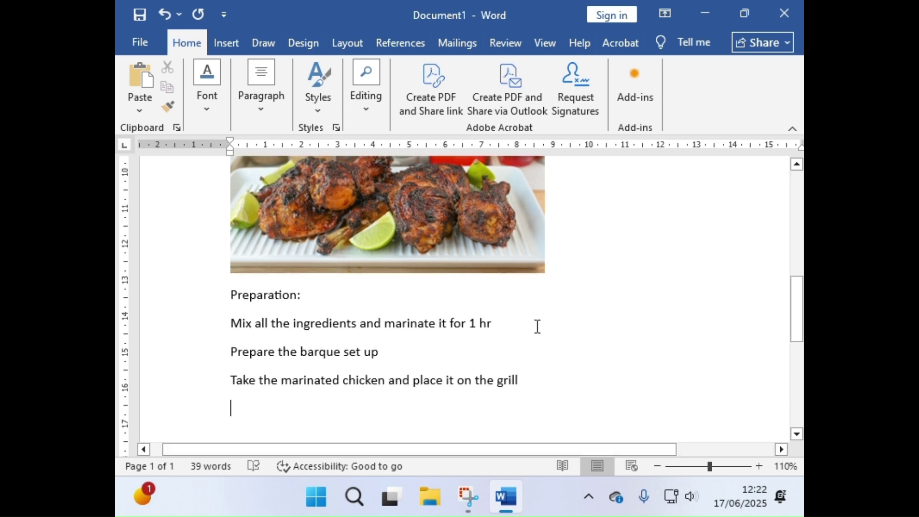
# Finish the preparation section with the lines "Turn over periodically" and "After 20-25 minutes it is ready".
pyautogui.write('Turn over')
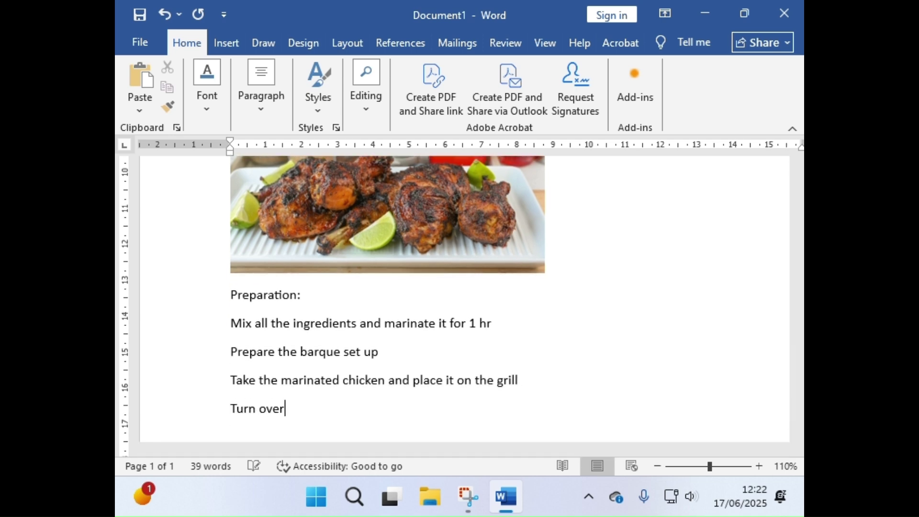
pyautogui.write(' periodically')
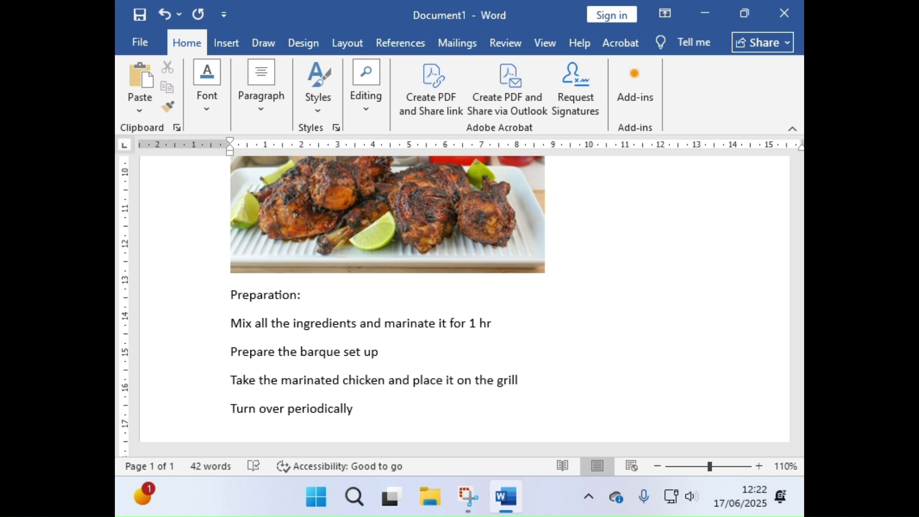
pyautogui.write('After 20-25 minu')
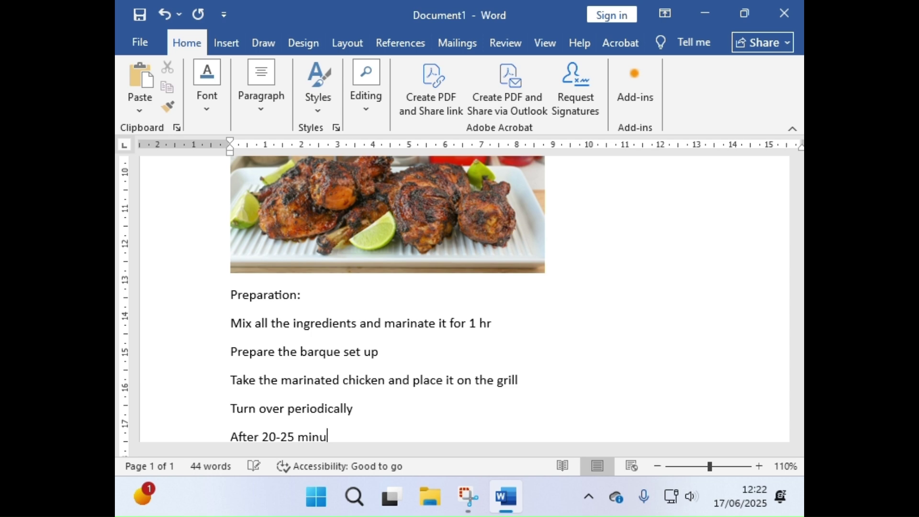
pyautogui.write('tes it is rea')
pyautogui.press('BackSpace')
pyautogui.write('ea')
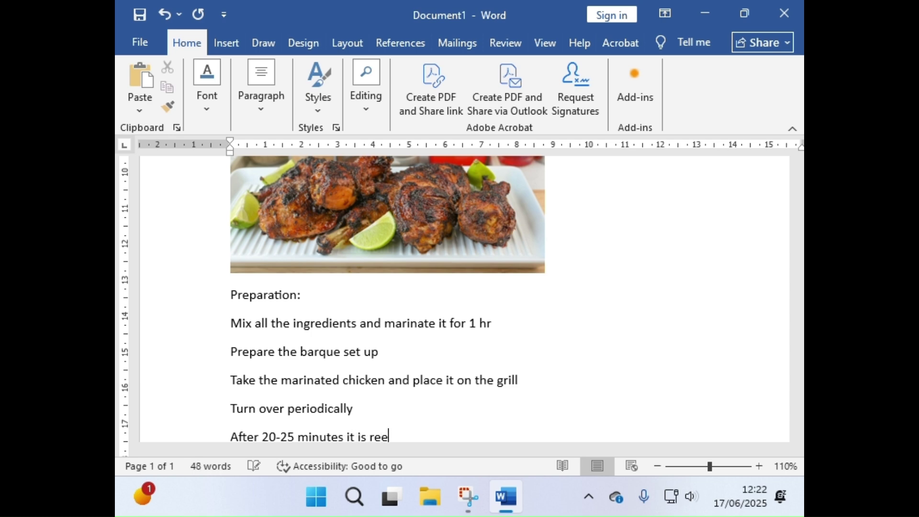
pyautogui.write('dy')
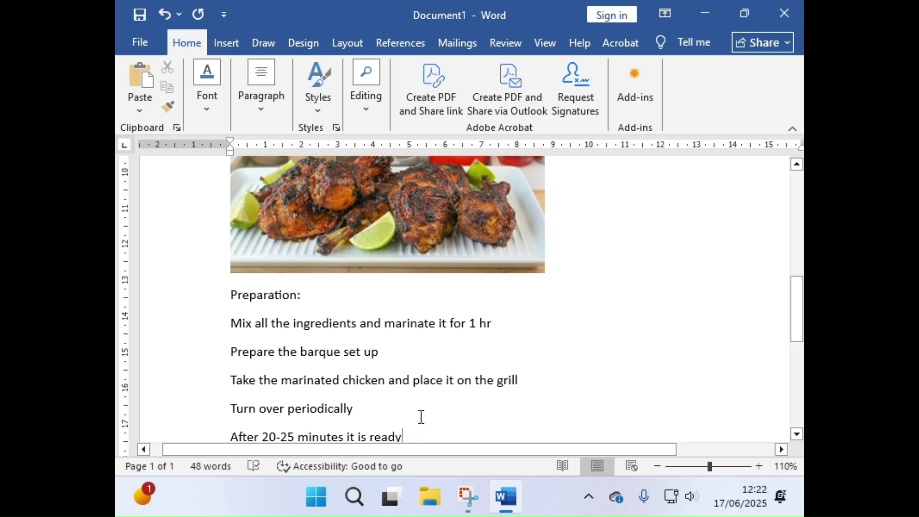
pyautogui.scroll(10, 417, 362)
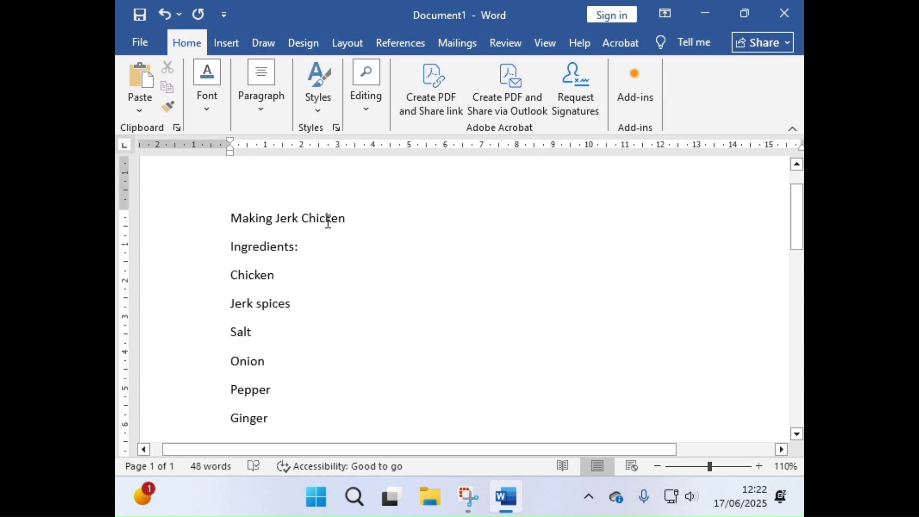
pyautogui.scroll(-10, 235, 387)
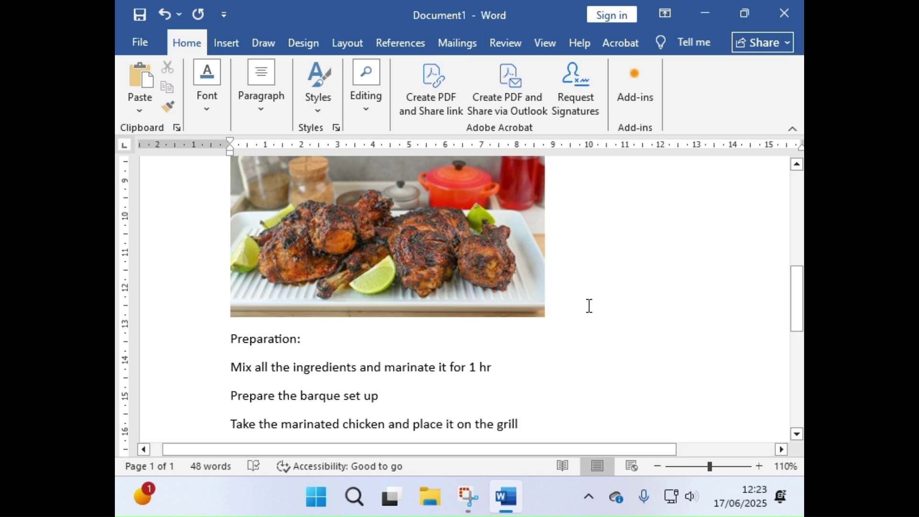
pyautogui.scroll(-5, 468, 321)
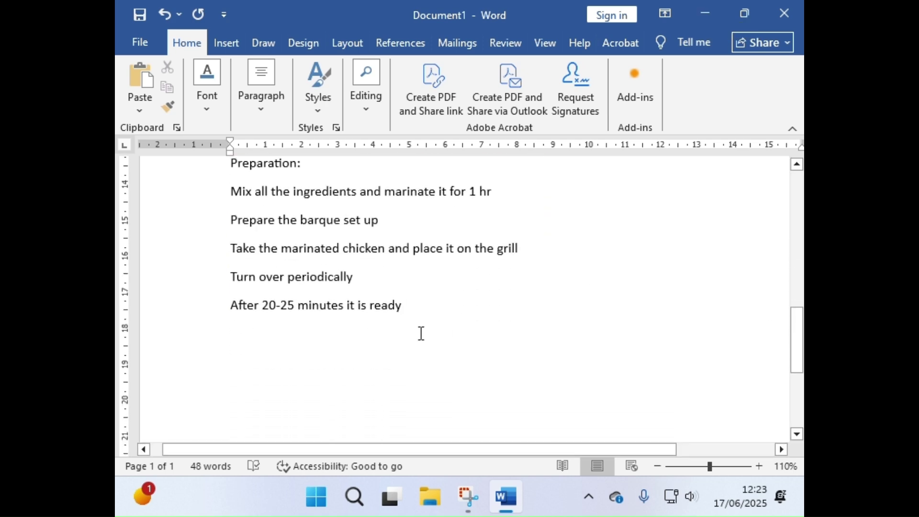
pyautogui.scroll(3, 445, 332)
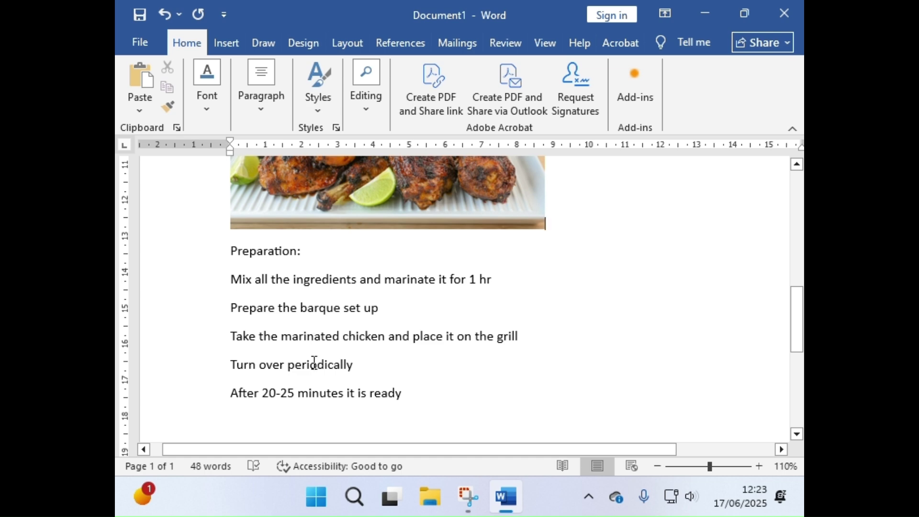
pyautogui.scroll(10, 373, 401)
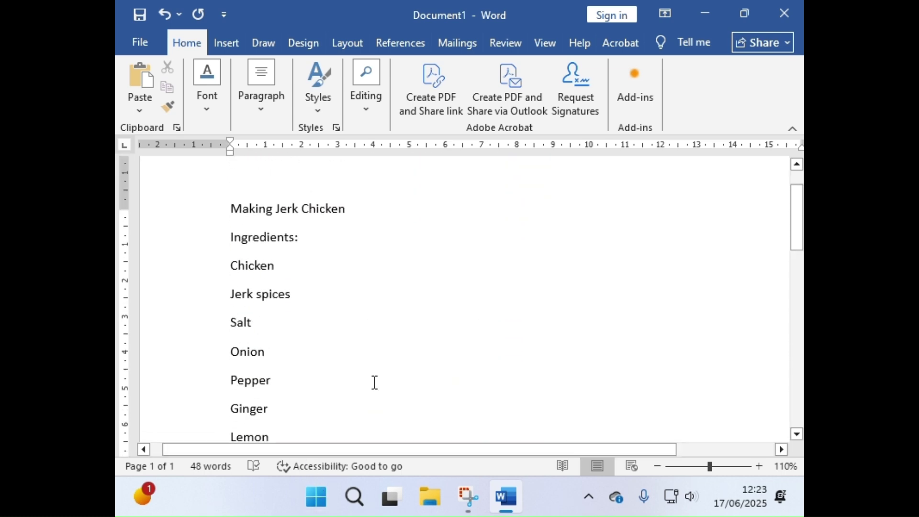
pyautogui.scroll(1, 375, 382)
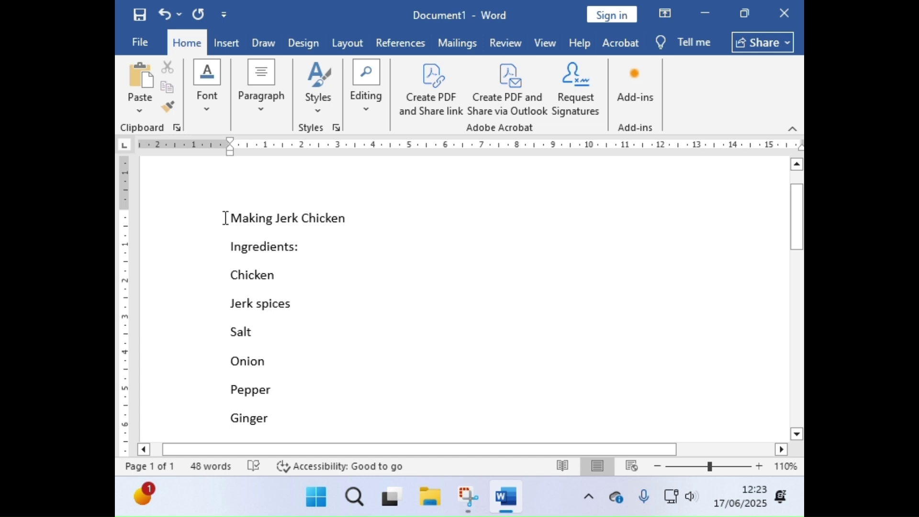
pyautogui.moveTo(225, 218); pyautogui.dragTo(365, 219)
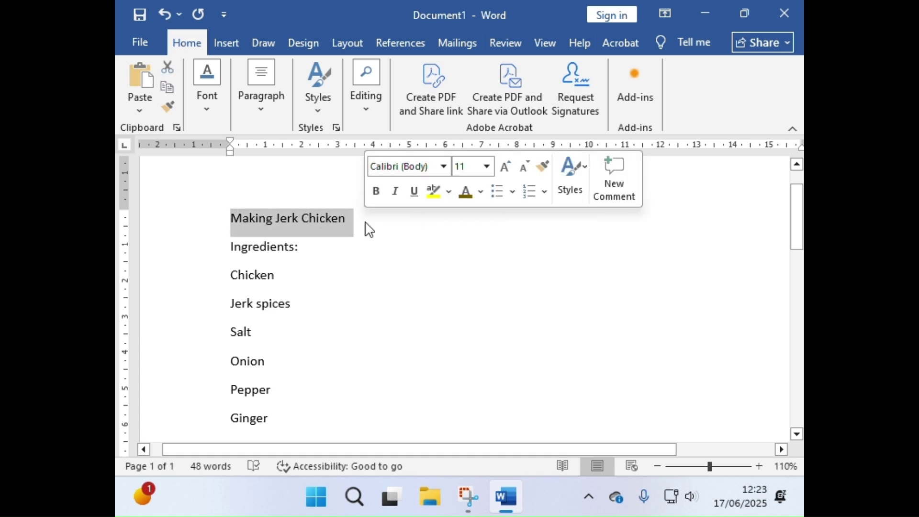
pyautogui.click(361, 275)
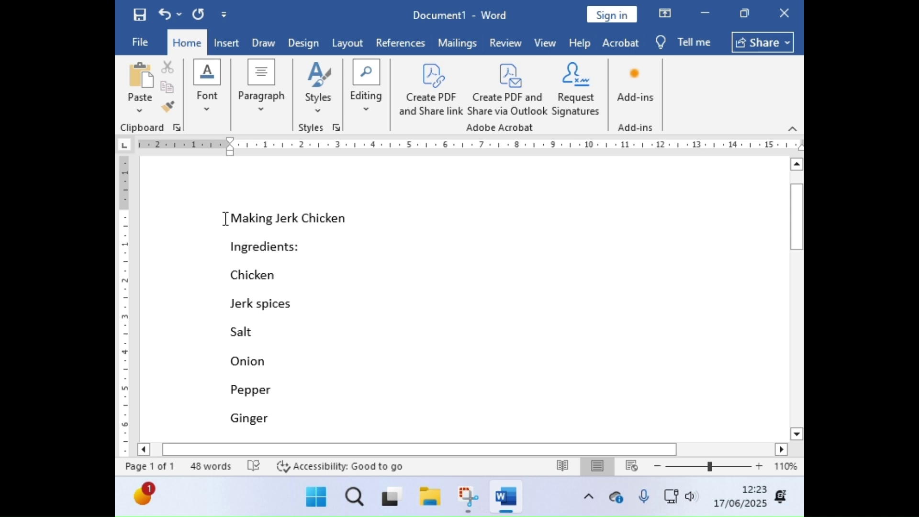
pyautogui.click(350, 220)
pyautogui.moveTo(350, 220); pyautogui.dragTo(217, 231)
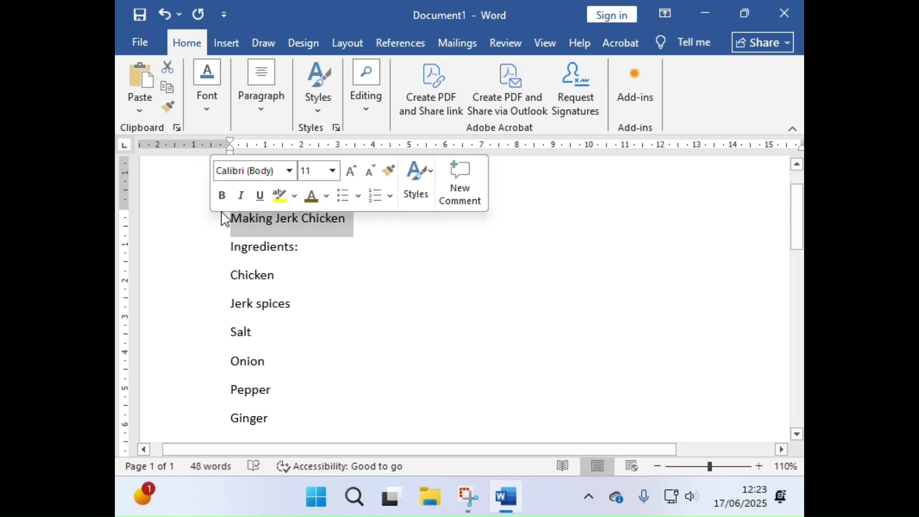
pyautogui.click(440, 290)
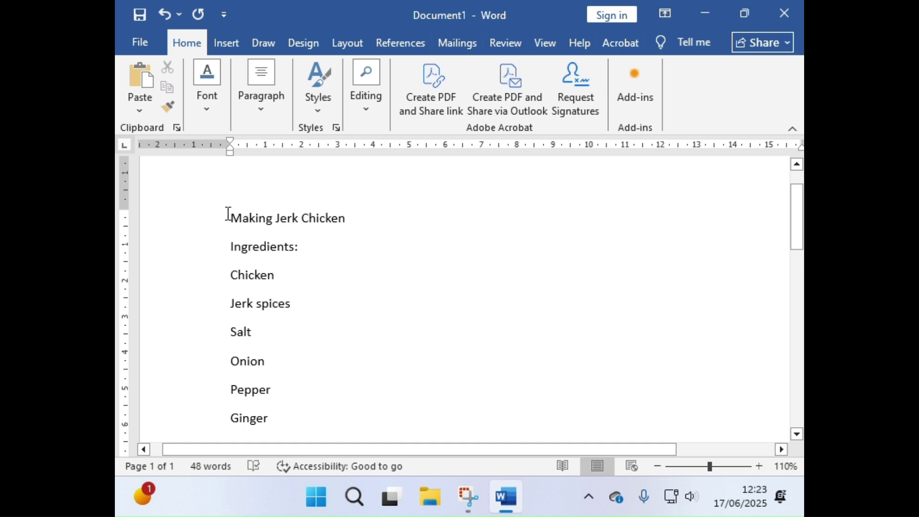
# Set the font size of the "Making Jerk Chicken" title to 20.
pyautogui.moveTo(228, 214); pyautogui.dragTo(349, 213)
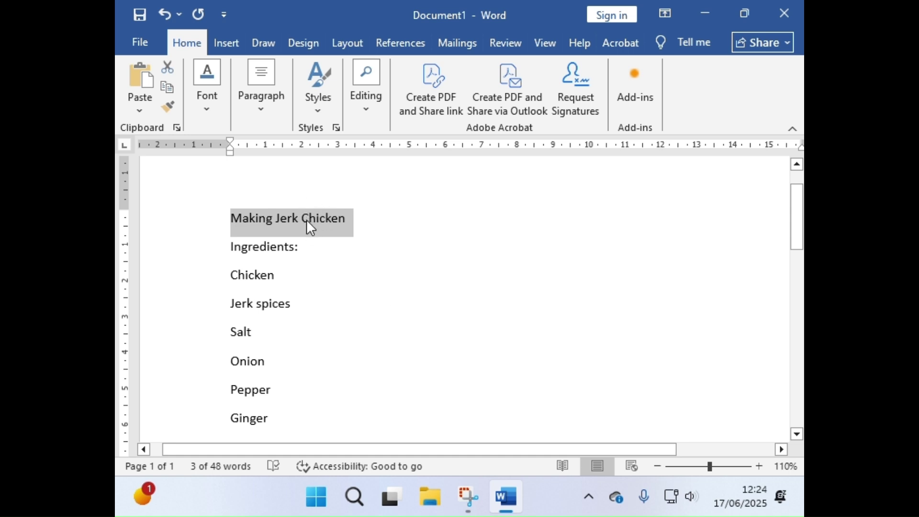
pyautogui.click(202, 111)
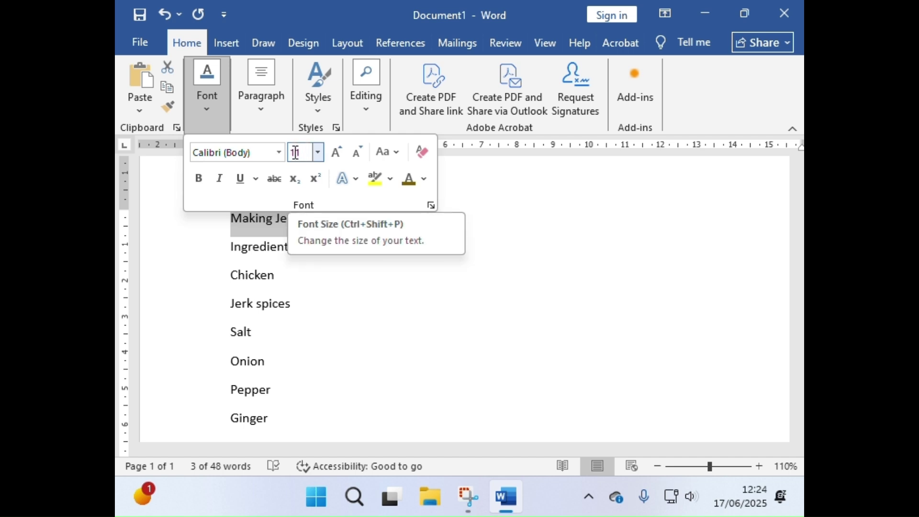
pyautogui.click(318, 152)
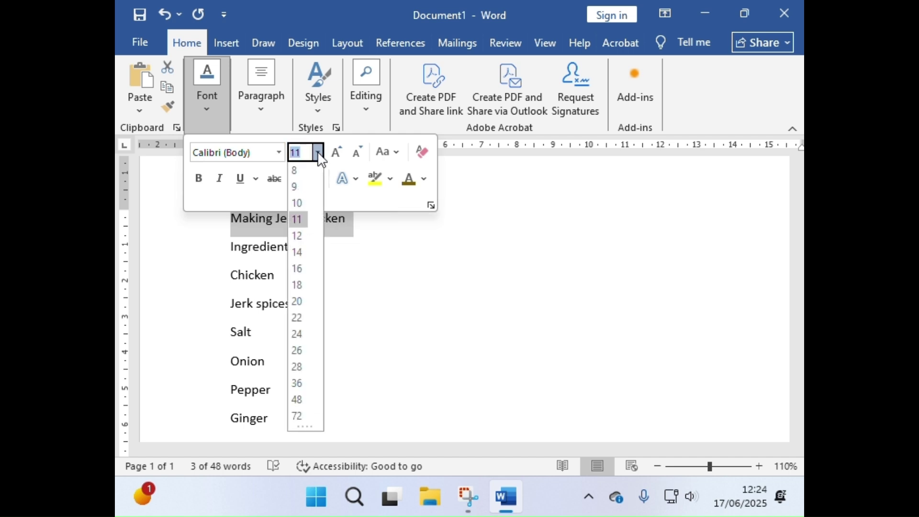
pyautogui.click(304, 238)
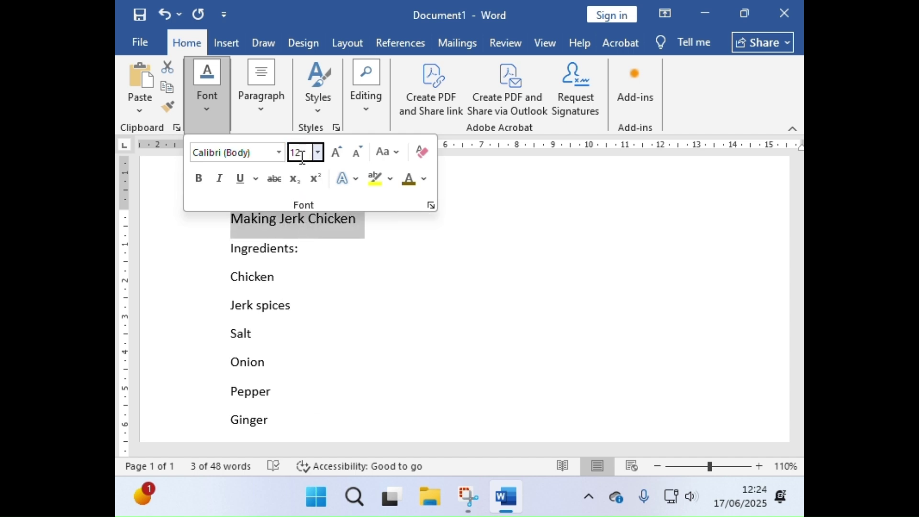
pyautogui.click(330, 157)
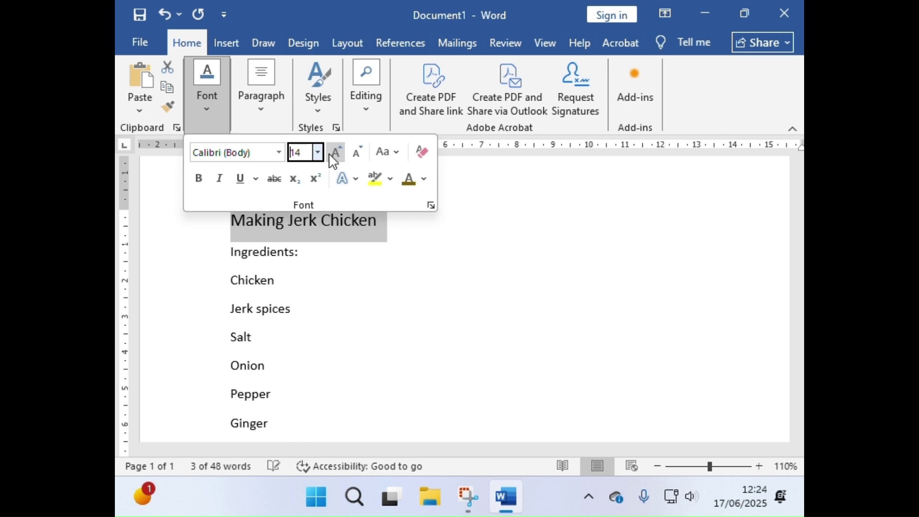
pyautogui.click(333, 160)
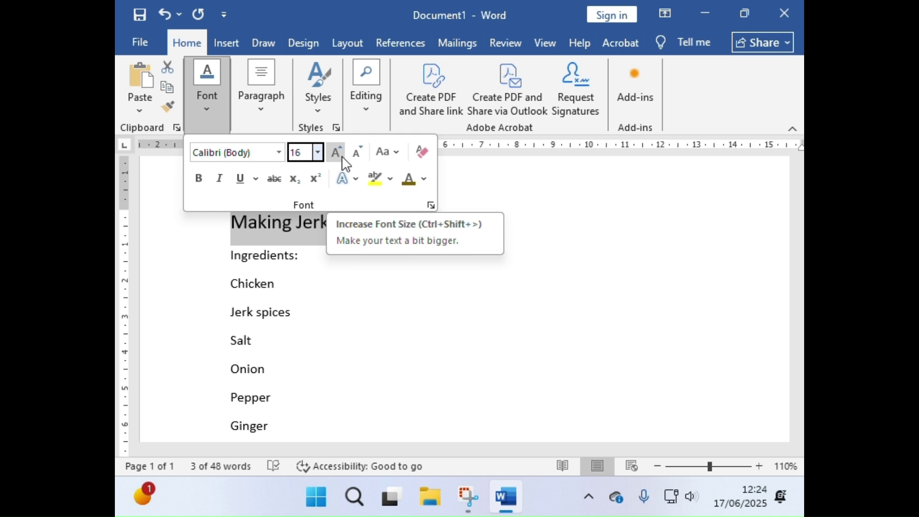
pyautogui.click(345, 164)
pyautogui.click(346, 164)
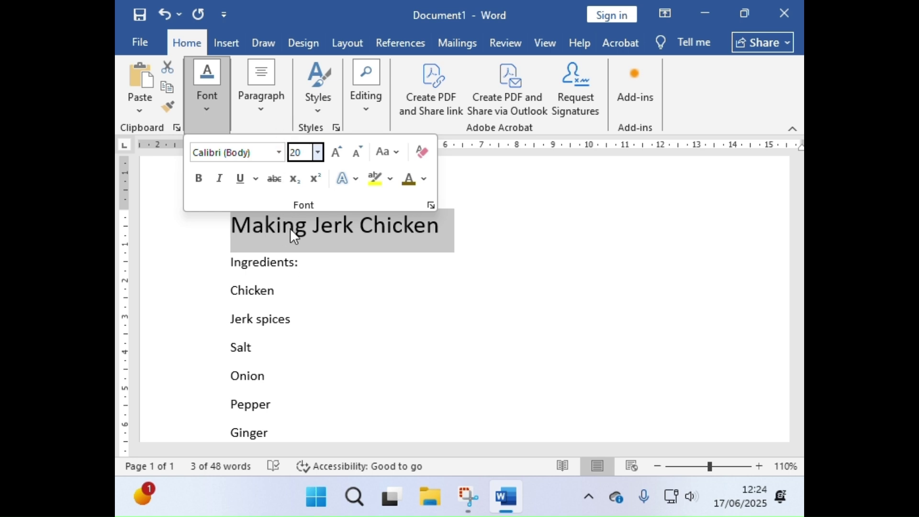
# Set the title in the Algerian font with the darkest green theme color.
pyautogui.click(279, 153)
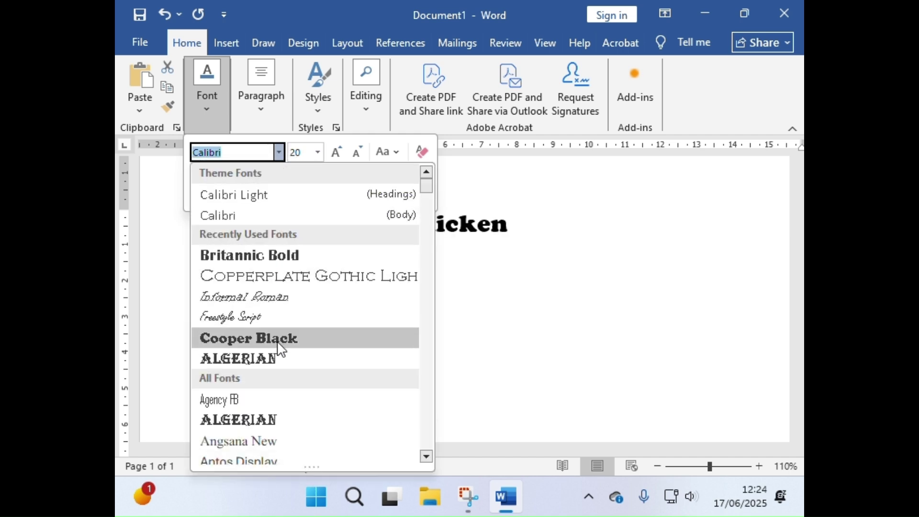
pyautogui.click(275, 355)
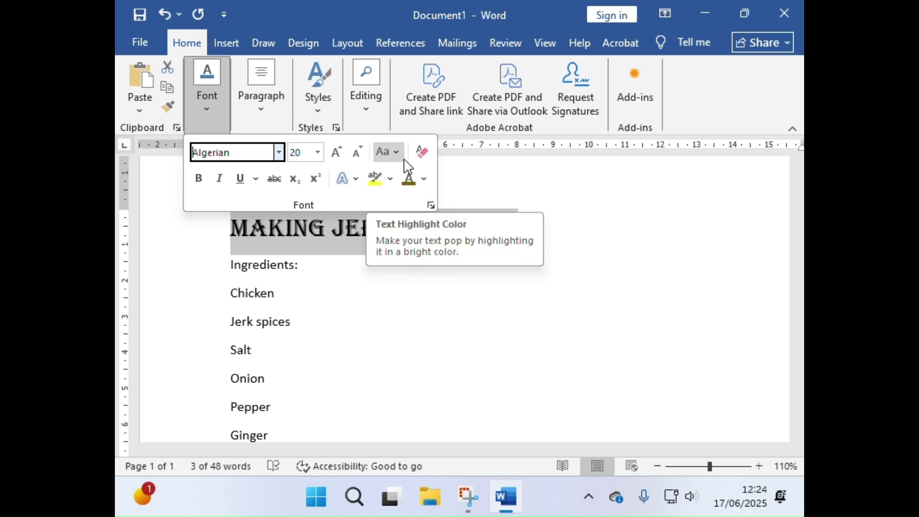
pyautogui.click(423, 182)
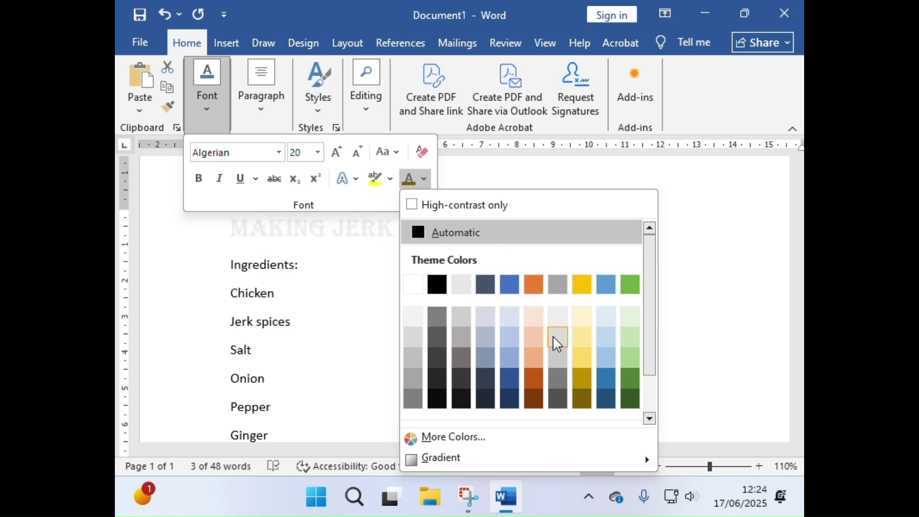
pyautogui.click(629, 399)
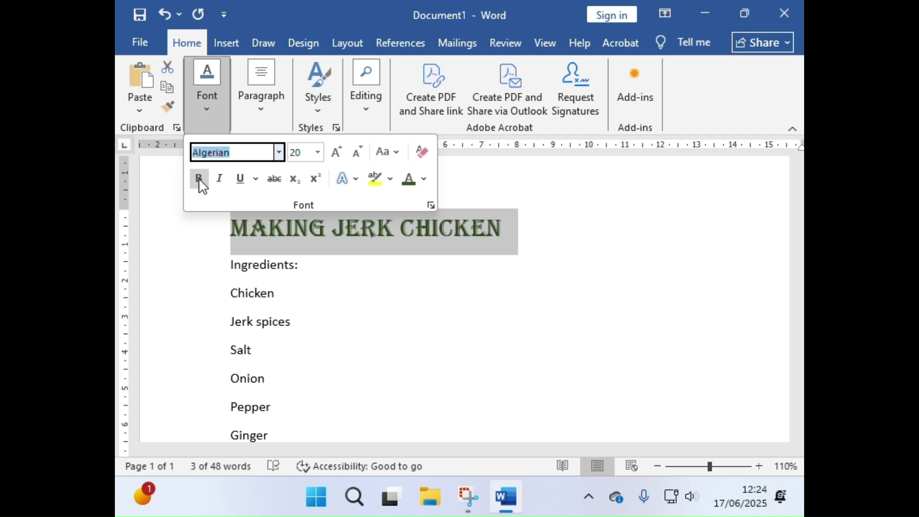
# Underline the "Making Jerk Chicken" title and center it on the page.
pyautogui.click(240, 185)
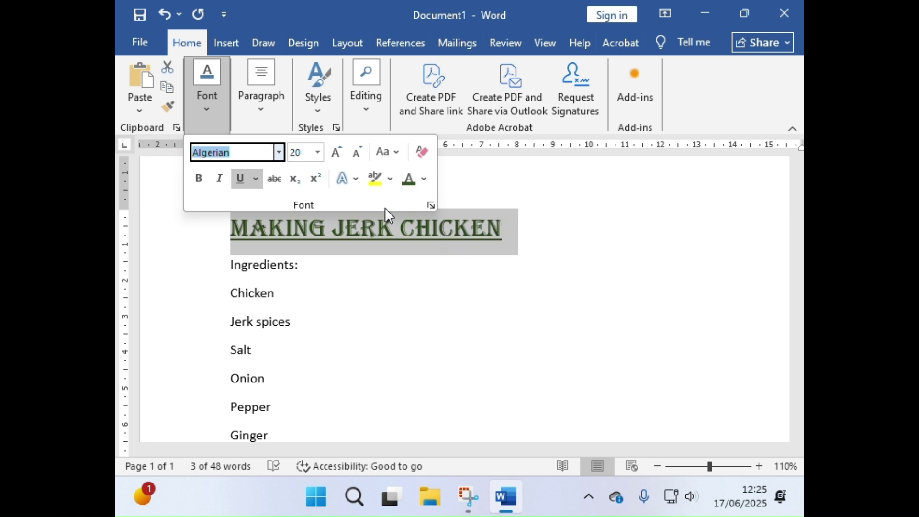
pyautogui.click(261, 110)
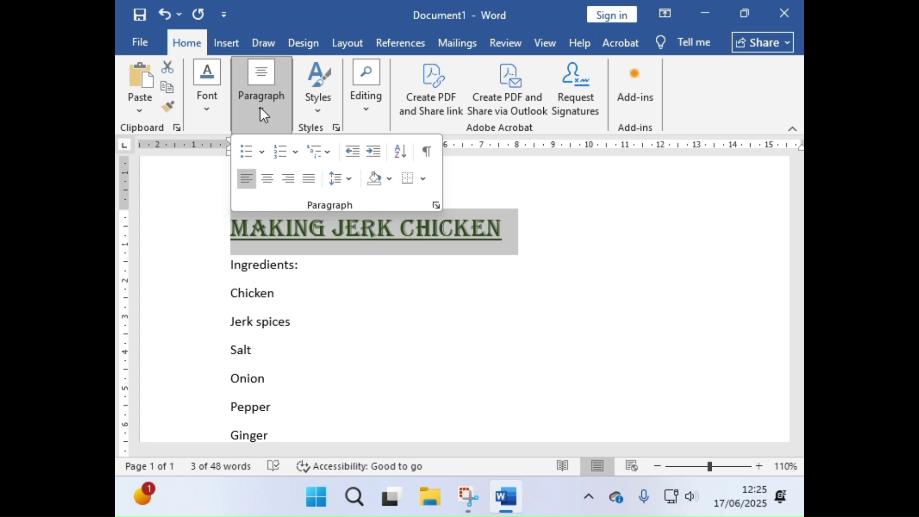
pyautogui.click(268, 179)
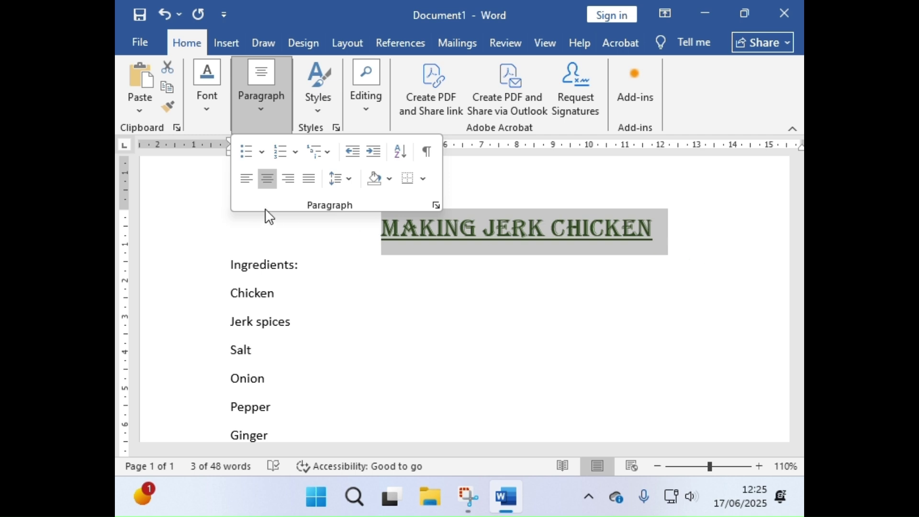
pyautogui.click(391, 254)
# Format the "Ingredients:" heading in Cooper Black at font size 16.
pyautogui.moveTo(231, 268); pyautogui.dragTo(305, 268)
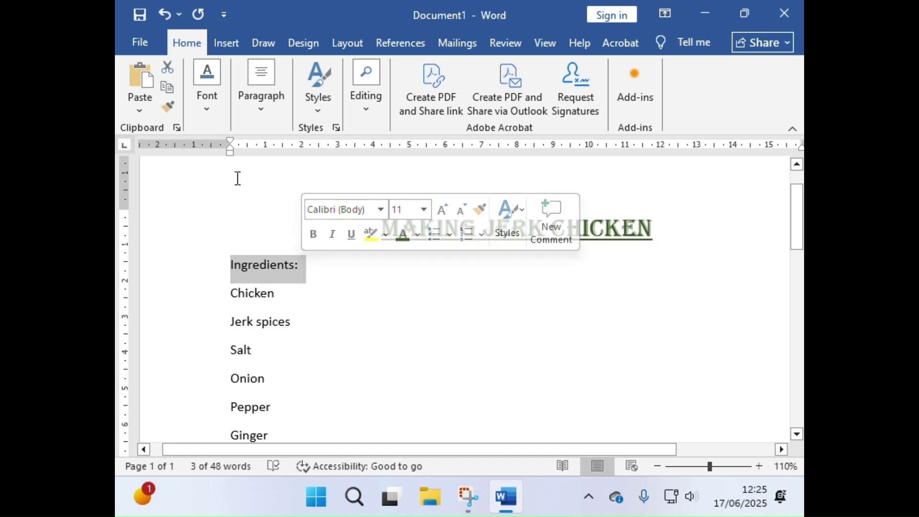
pyautogui.click(214, 114)
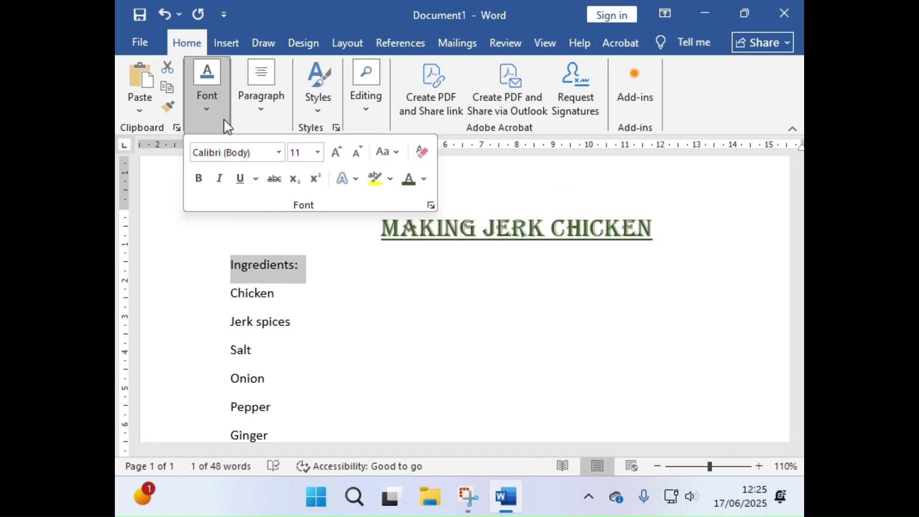
pyautogui.click(336, 152)
pyautogui.click(336, 151)
pyautogui.click(337, 152)
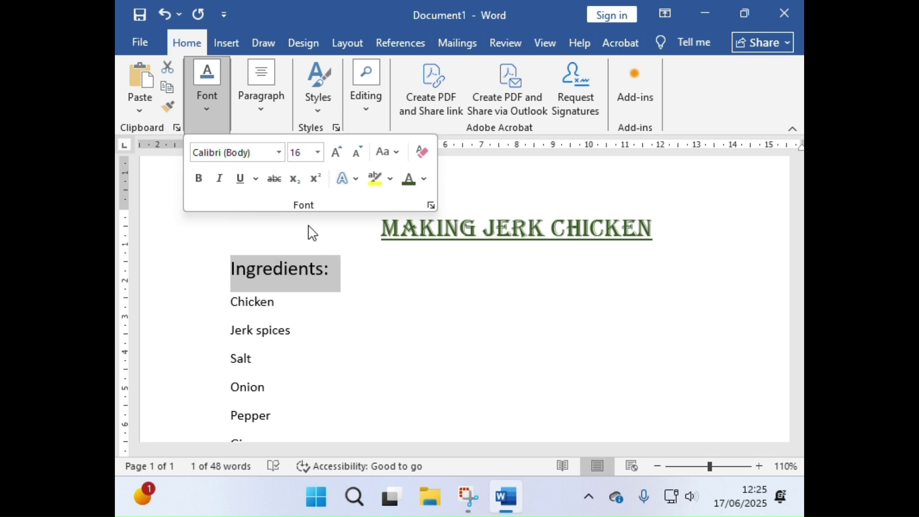
pyautogui.click(278, 153)
pyautogui.scroll(-3, 287, 234)
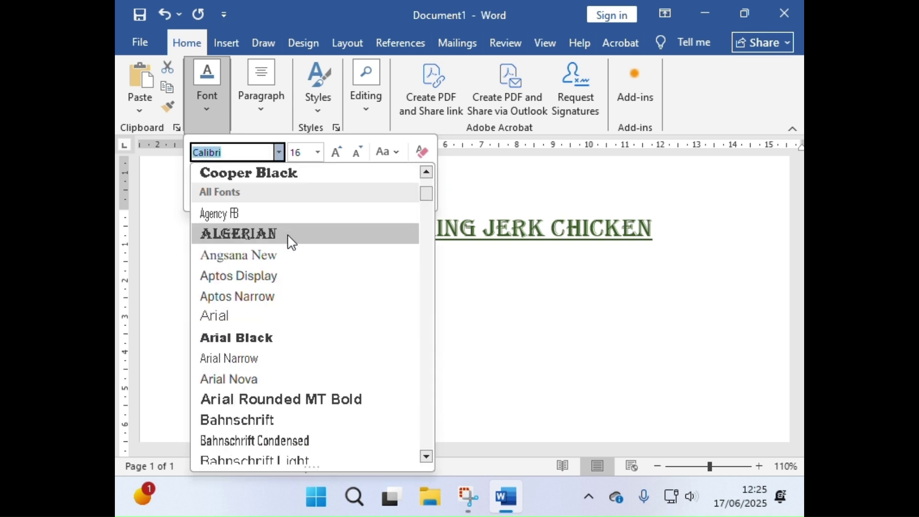
pyautogui.scroll(2, 272, 283)
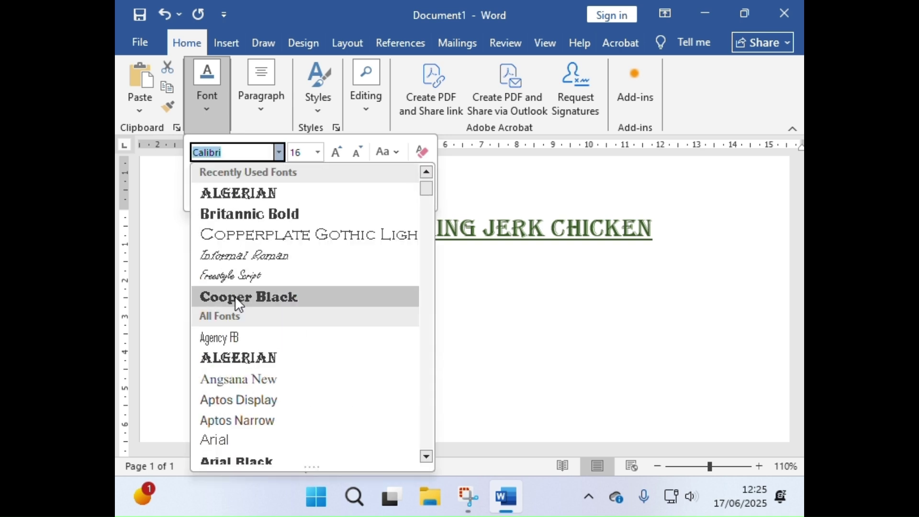
pyautogui.click(235, 296)
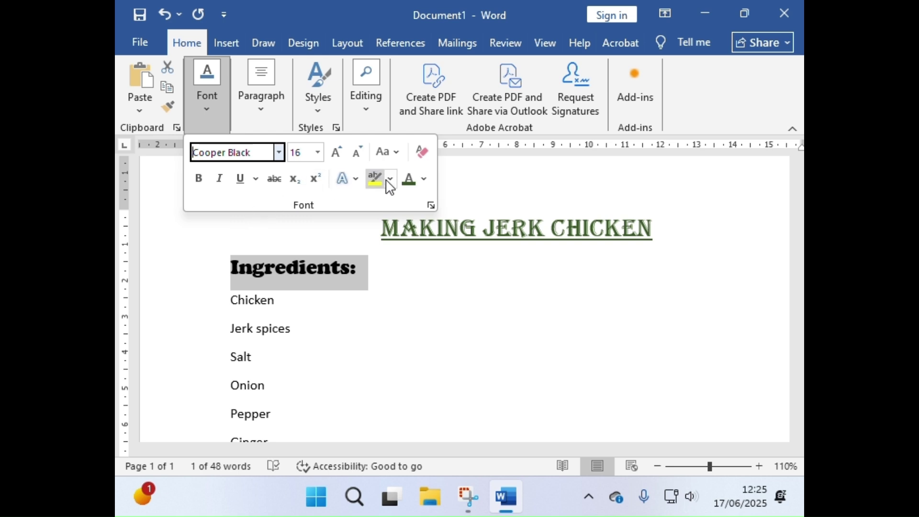
# Color the "Ingredients:" heading with the darkest gold theme color and underline it.
pyautogui.click(424, 179)
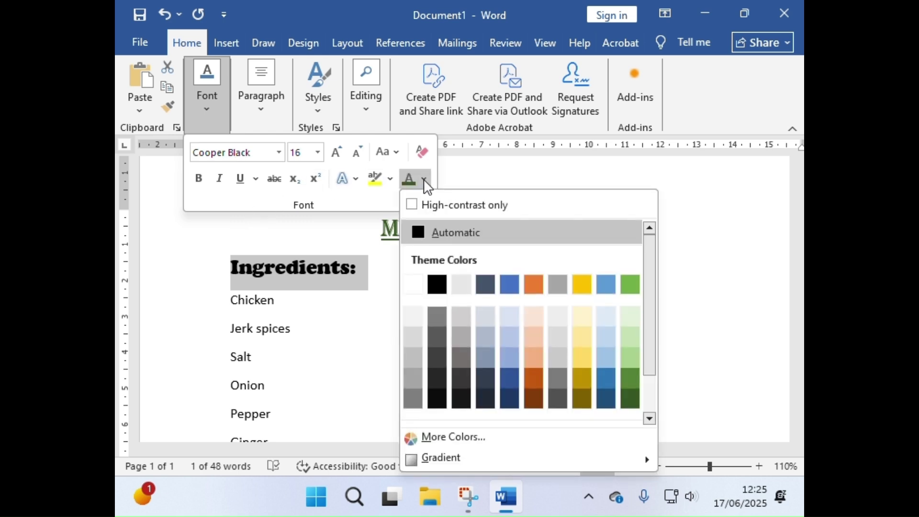
pyautogui.click(587, 390)
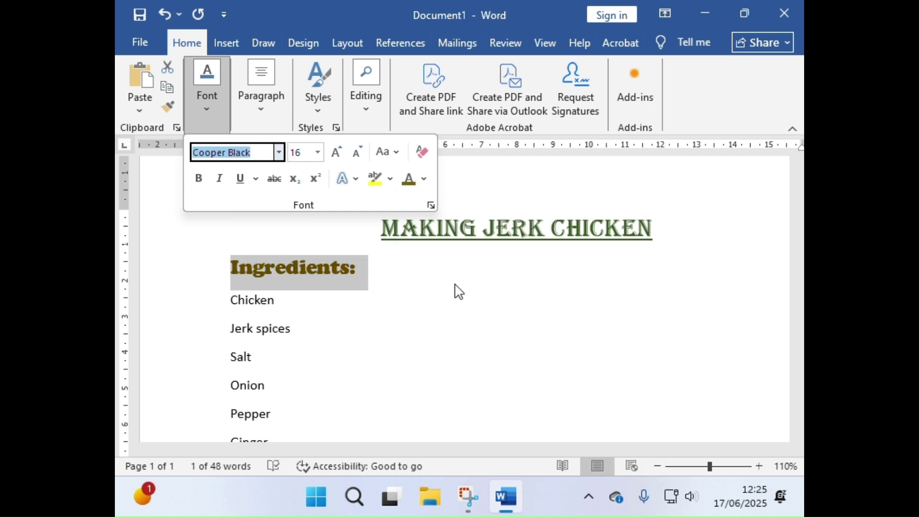
pyautogui.click(241, 182)
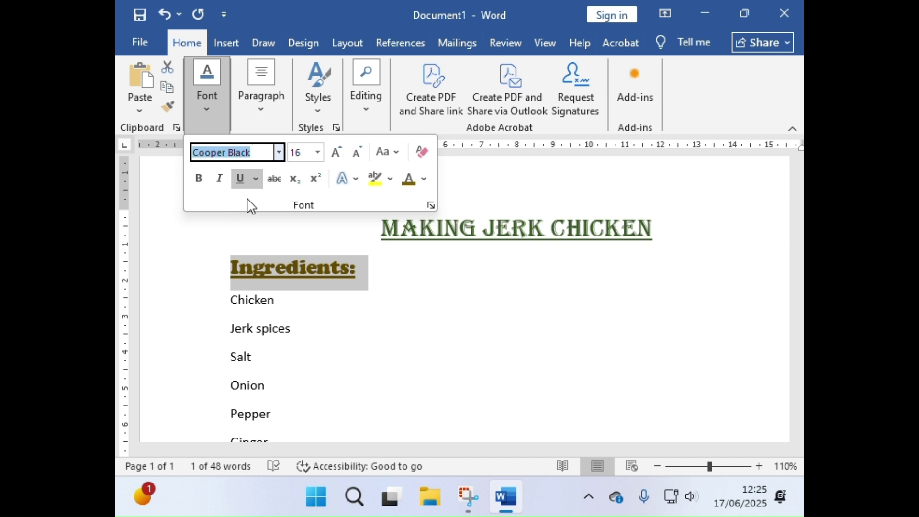
pyautogui.click(306, 311)
pyautogui.click(300, 288)
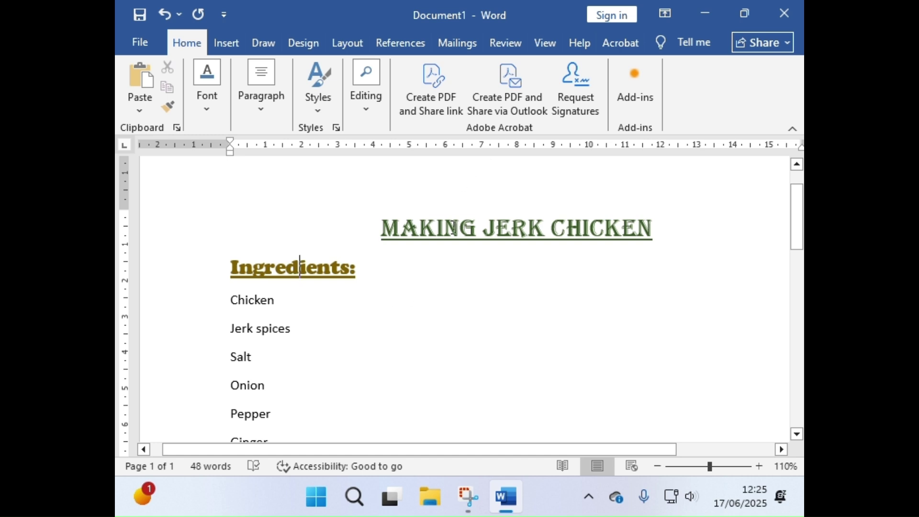
pyautogui.scroll(-2, 443, 287)
pyautogui.scroll(-1, 443, 287)
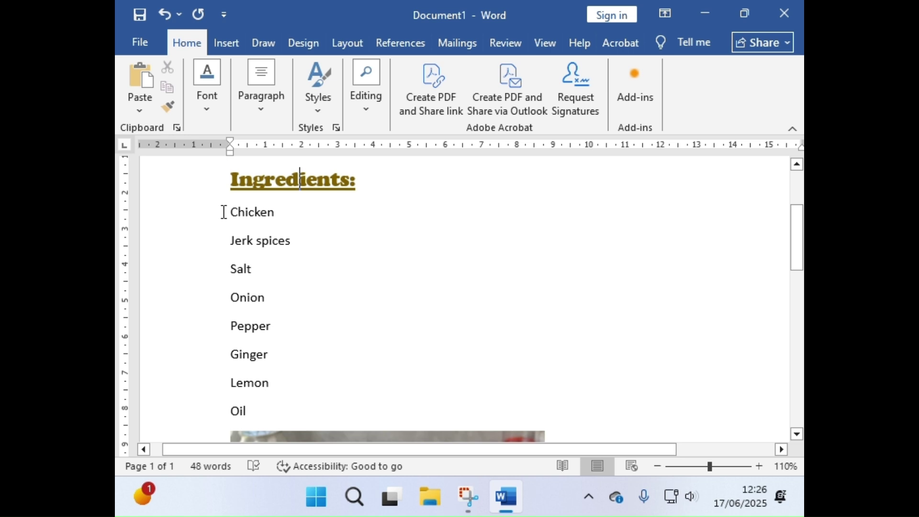
pyautogui.moveTo(224, 212); pyautogui.dragTo(287, 413)
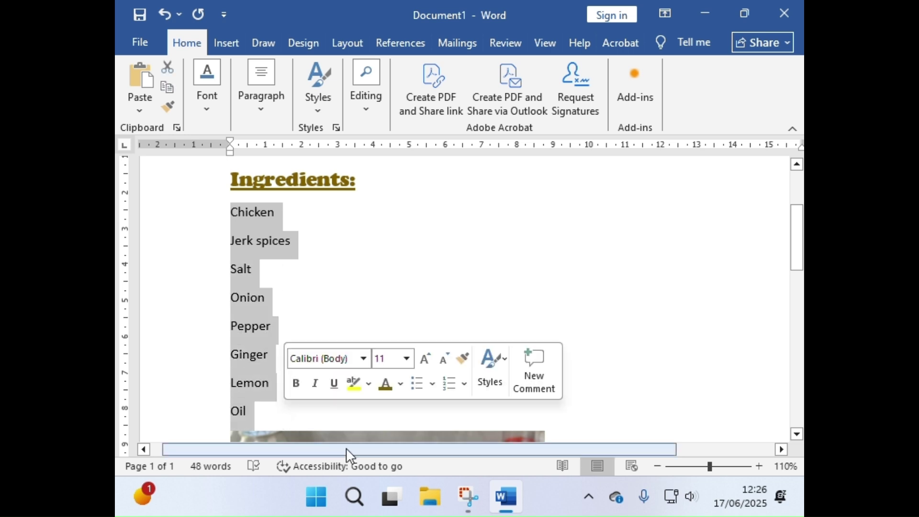
pyautogui.click(319, 254)
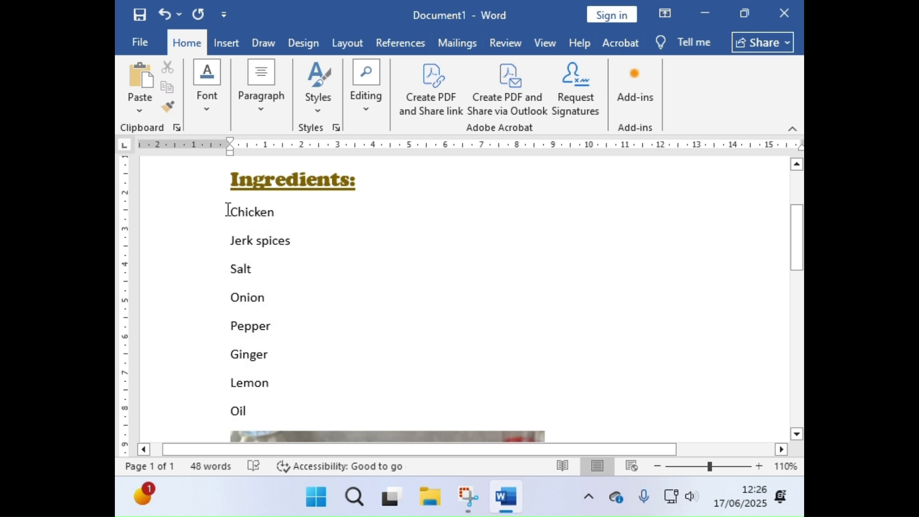
# Enlarge the ingredient list from "Chicken" to "Oil" to font size 14.
pyautogui.moveTo(229, 209); pyautogui.dragTo(270, 411)
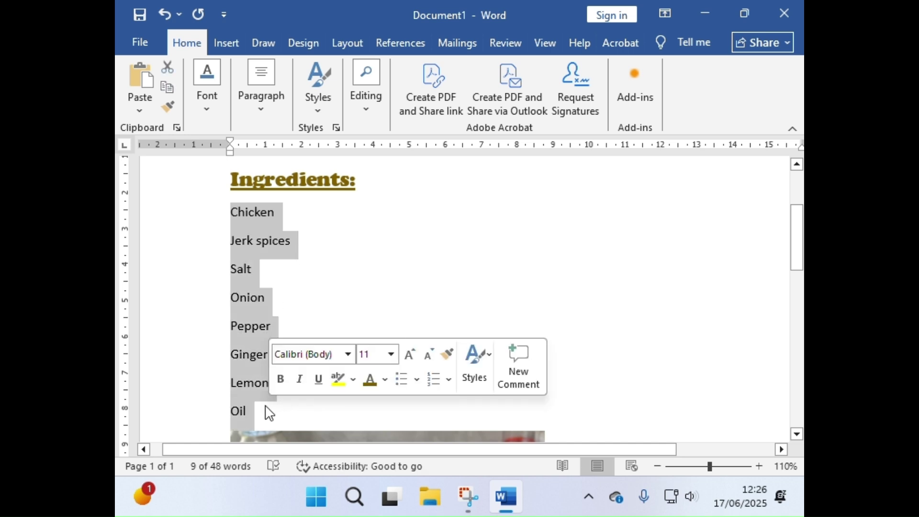
pyautogui.click(250, 409)
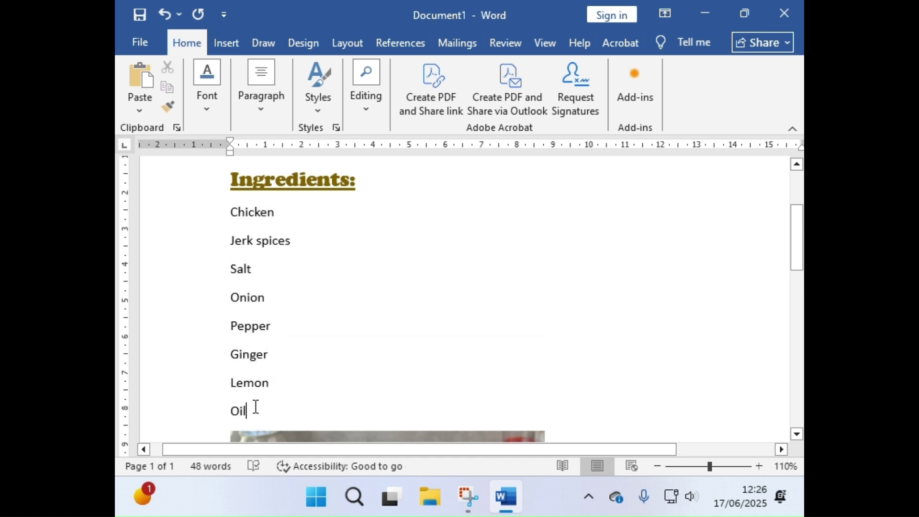
pyautogui.click(250, 406)
pyautogui.moveTo(250, 406); pyautogui.dragTo(198, 207)
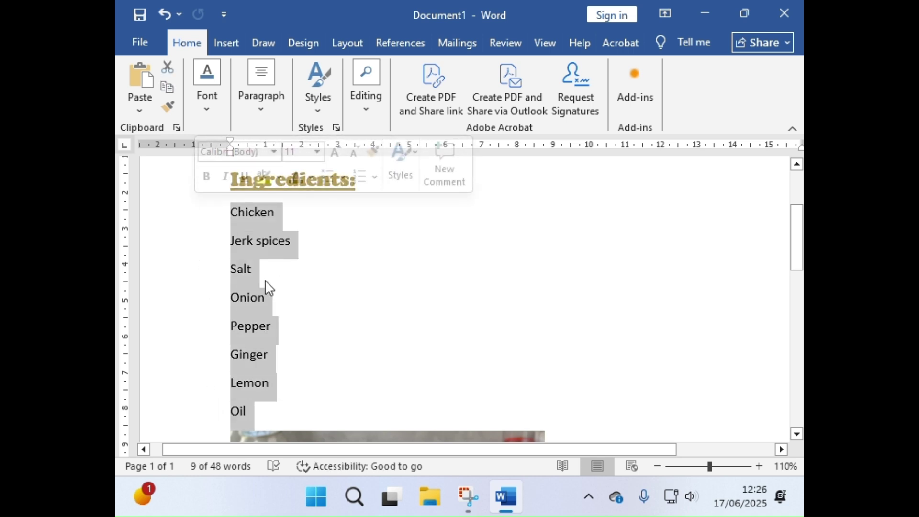
pyautogui.click(212, 109)
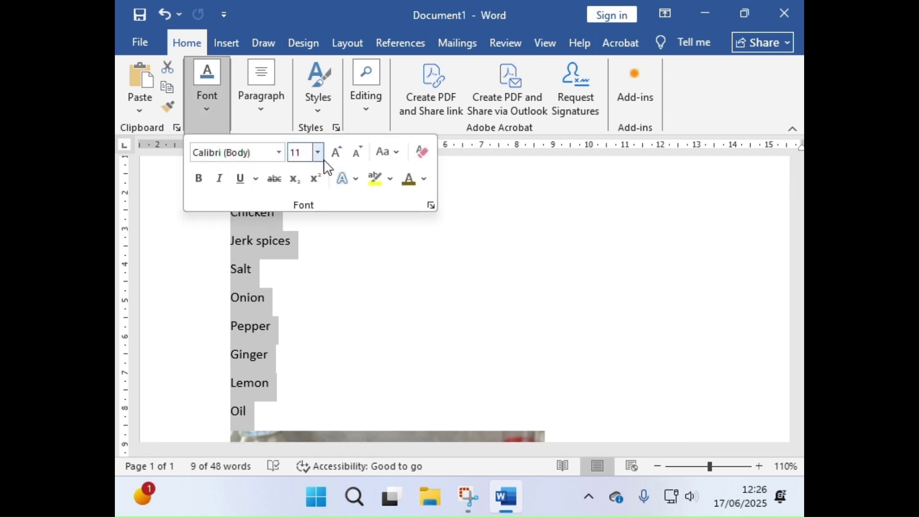
pyautogui.click(338, 152)
pyautogui.click(338, 152)
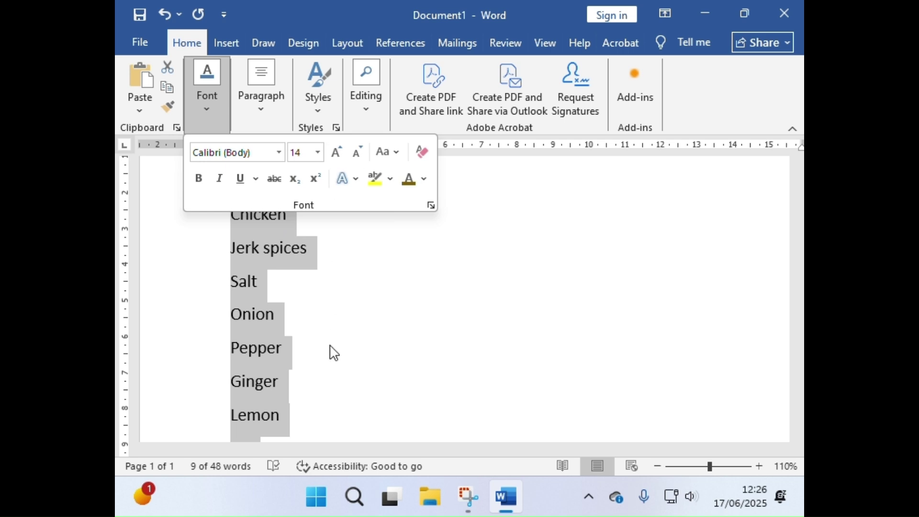
# Set the ingredient list in Bernard MT Condensed with the darkest shade of the light blue theme color.
pyautogui.click(279, 152)
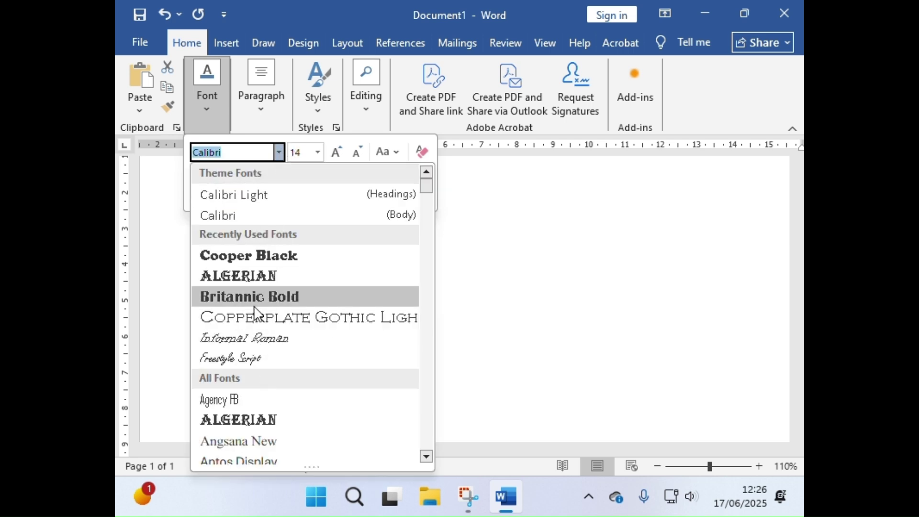
pyautogui.scroll(-5, 249, 338)
pyautogui.scroll(-6, 252, 340)
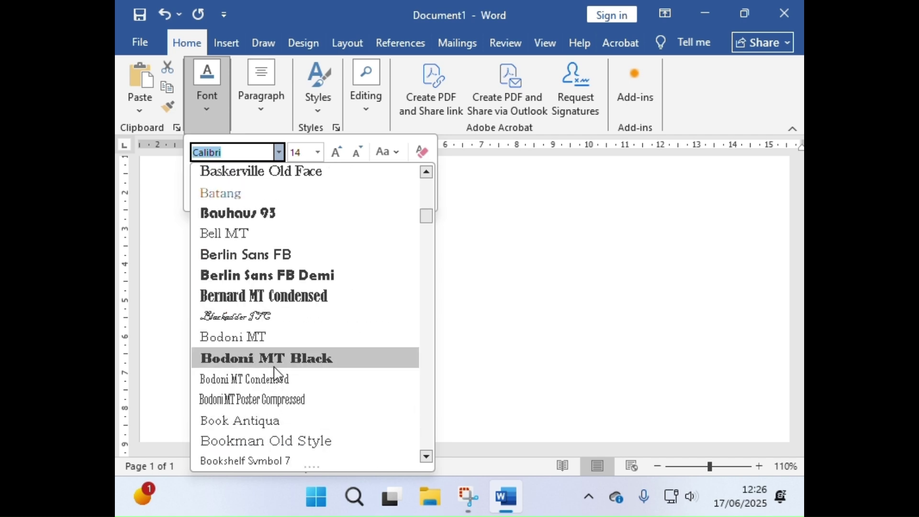
pyautogui.click(263, 295)
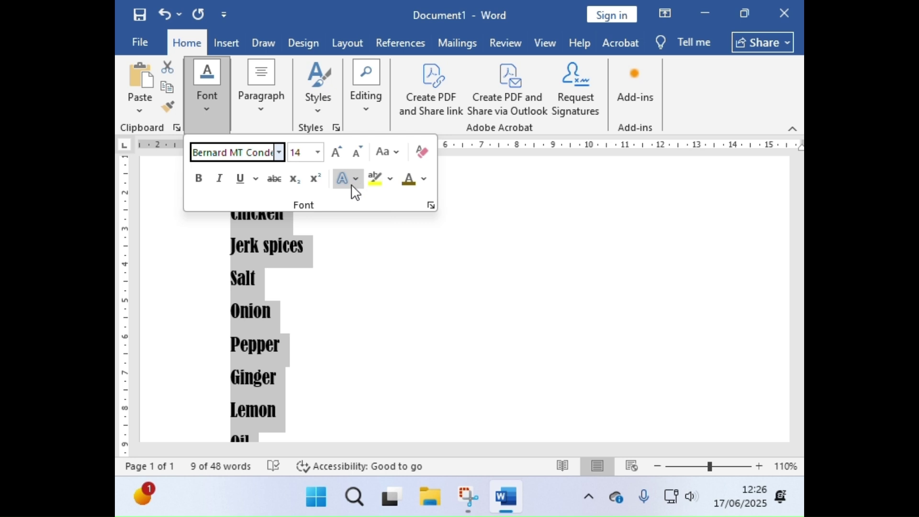
pyautogui.click(424, 180)
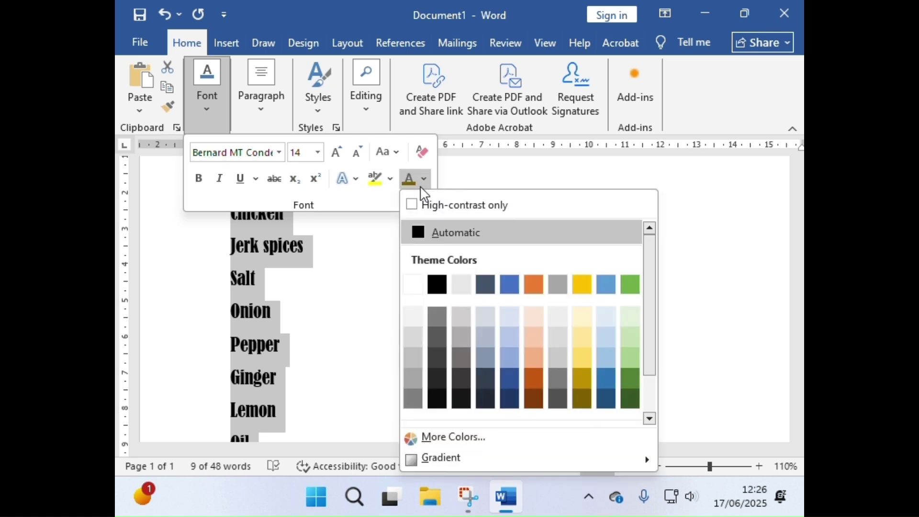
pyautogui.click(606, 398)
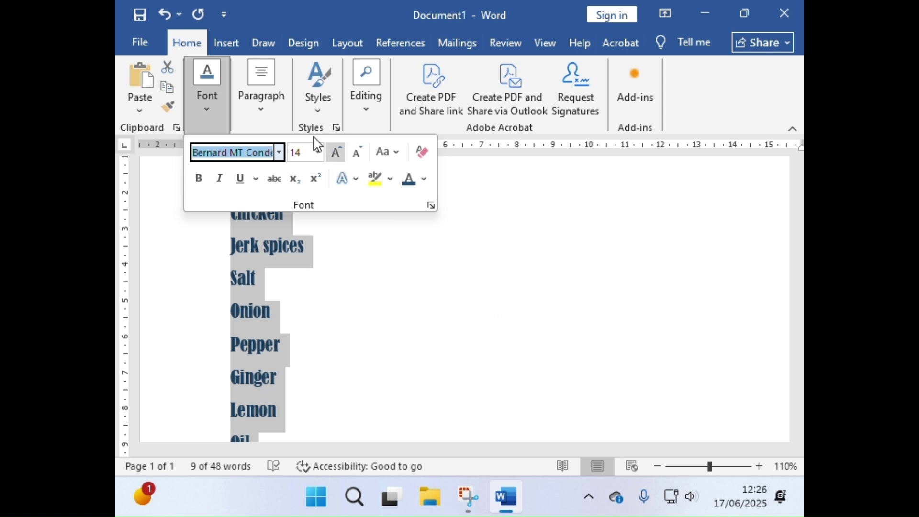
# Turn the ingredient list into a bulleted list with solid round bullets.
pyautogui.click(260, 96)
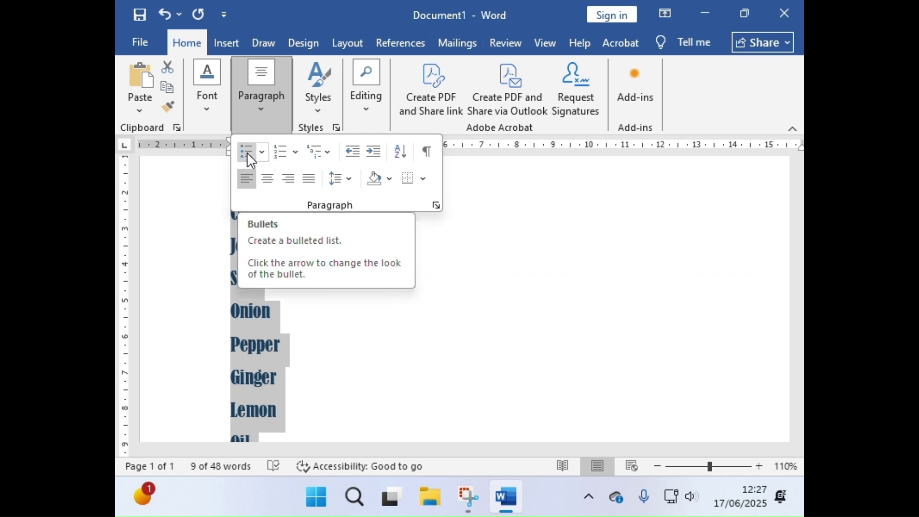
pyautogui.click(261, 152)
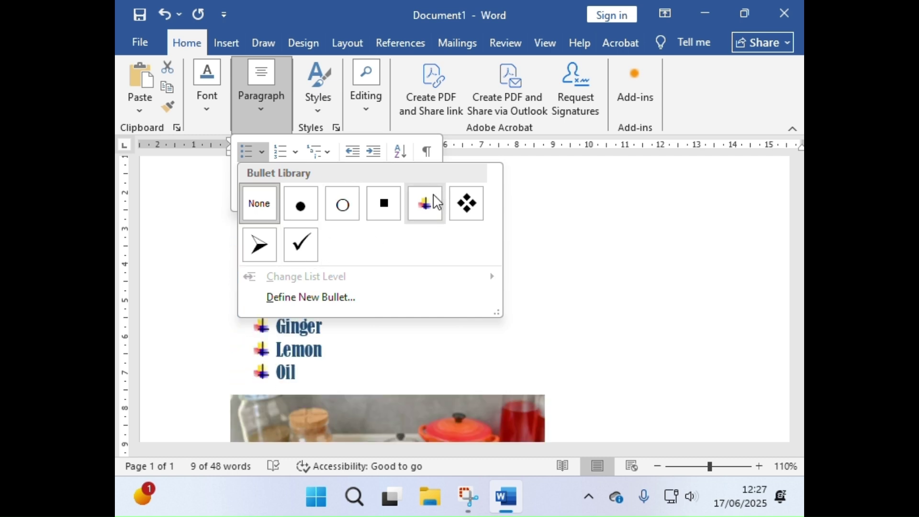
pyautogui.click(263, 152)
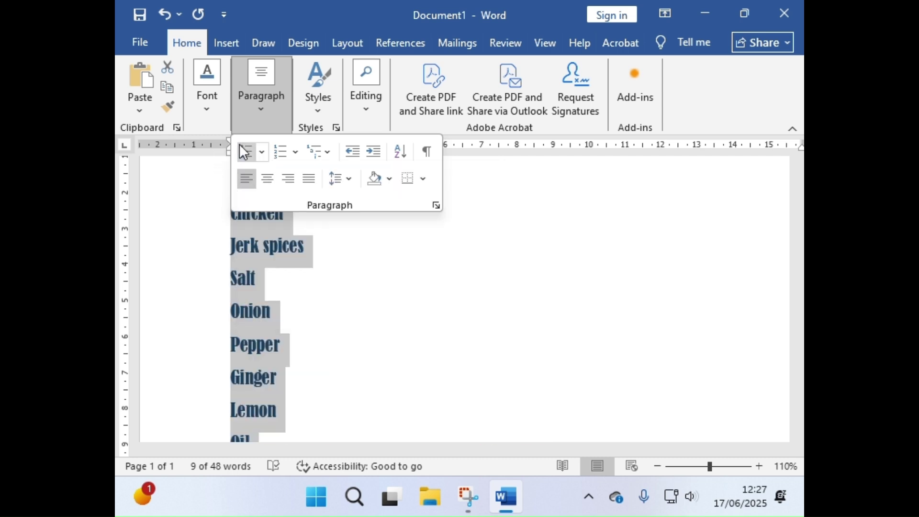
pyautogui.click(245, 151)
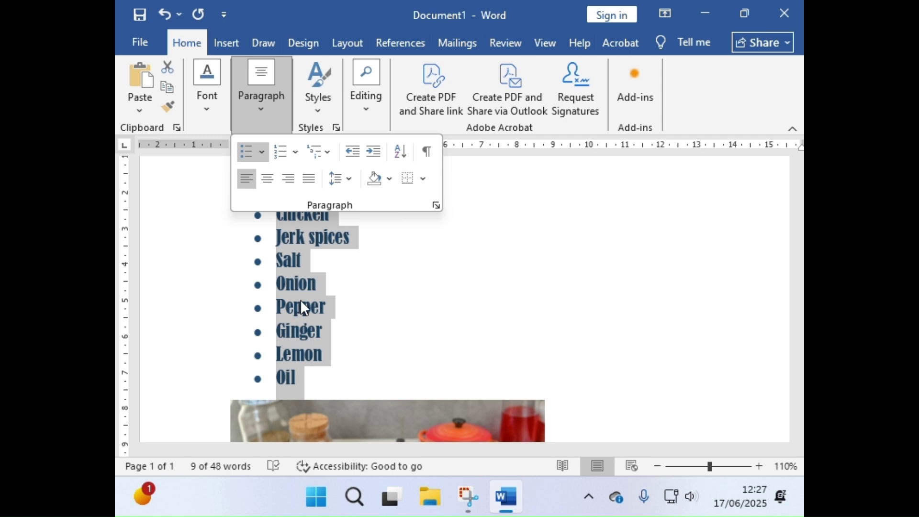
pyautogui.click(349, 279)
# Center the jerk chicken picture on the page.
pyautogui.scroll(-5, 357, 242)
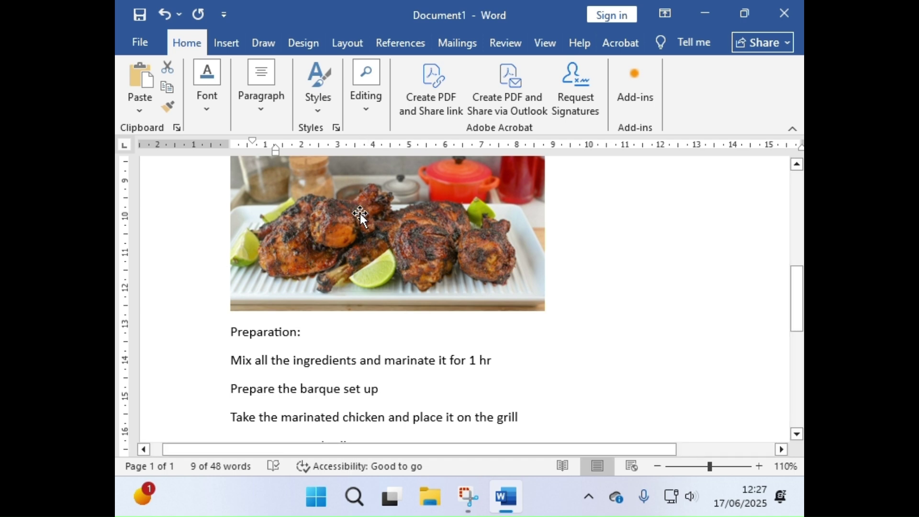
pyautogui.click(324, 238)
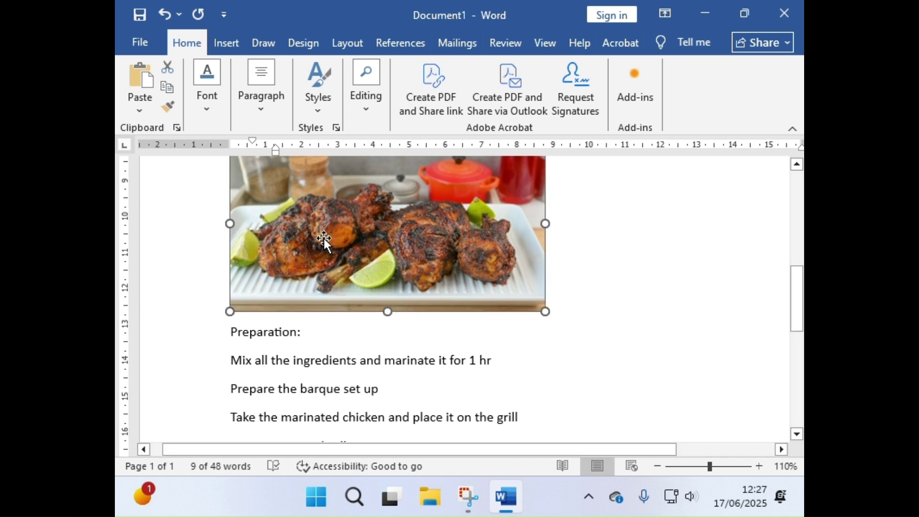
pyautogui.click(247, 102)
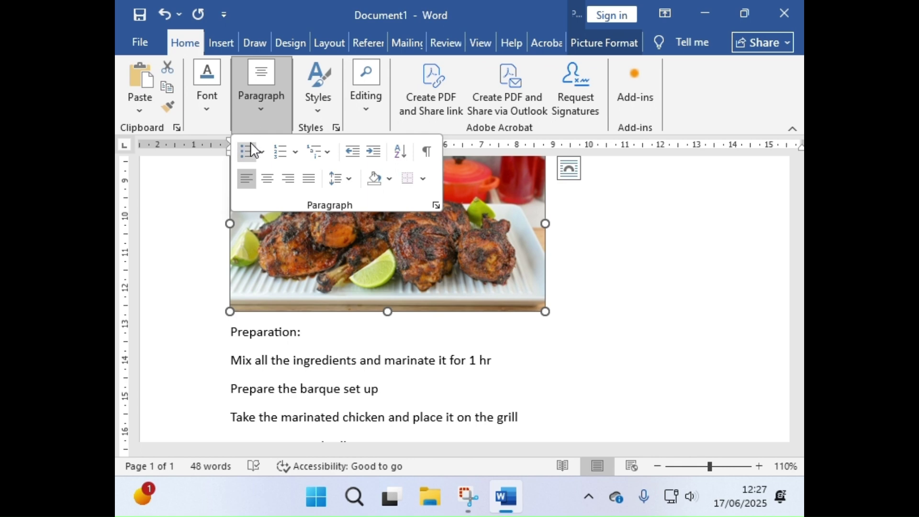
pyautogui.click(267, 179)
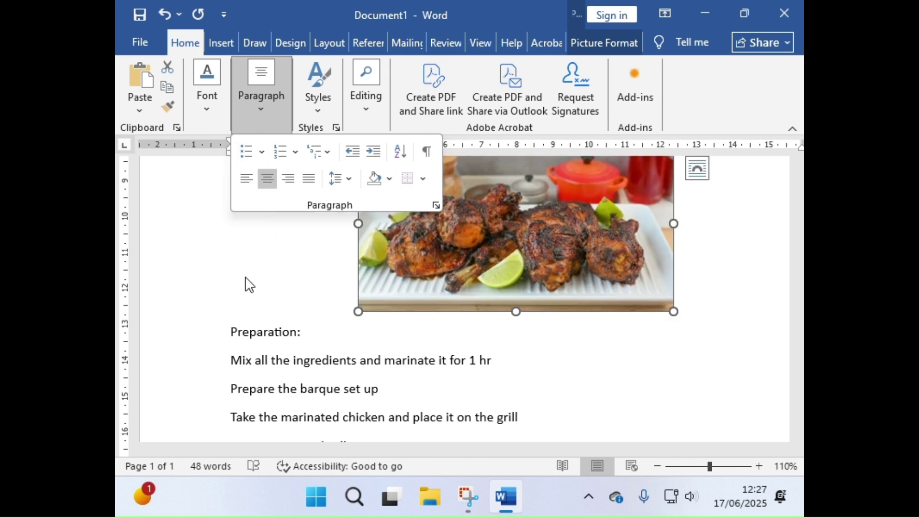
# Enlarge the "Preparation:" heading to font size 18.
pyautogui.click(251, 333)
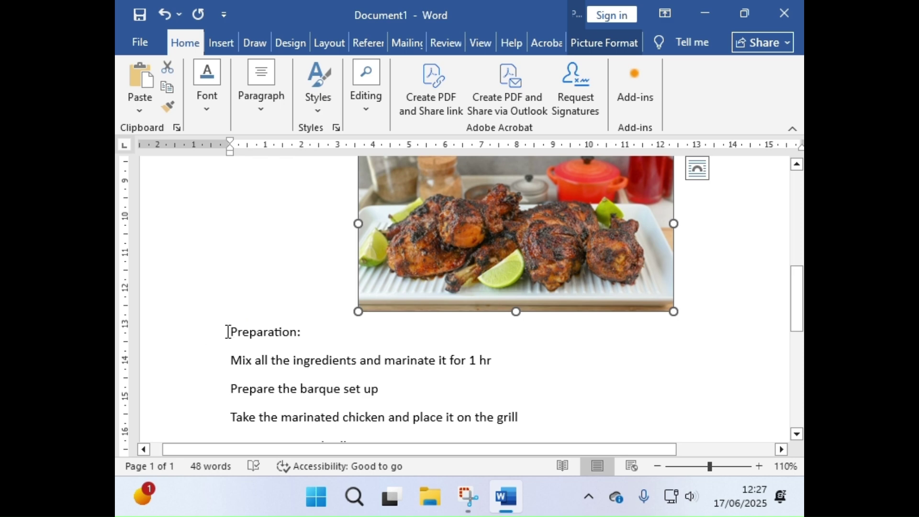
pyautogui.moveTo(228, 328); pyautogui.dragTo(324, 334)
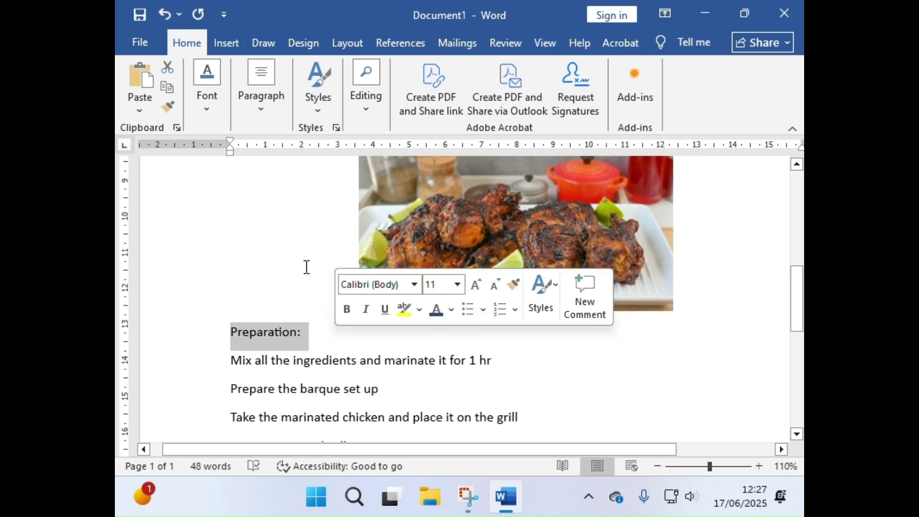
pyautogui.click(219, 110)
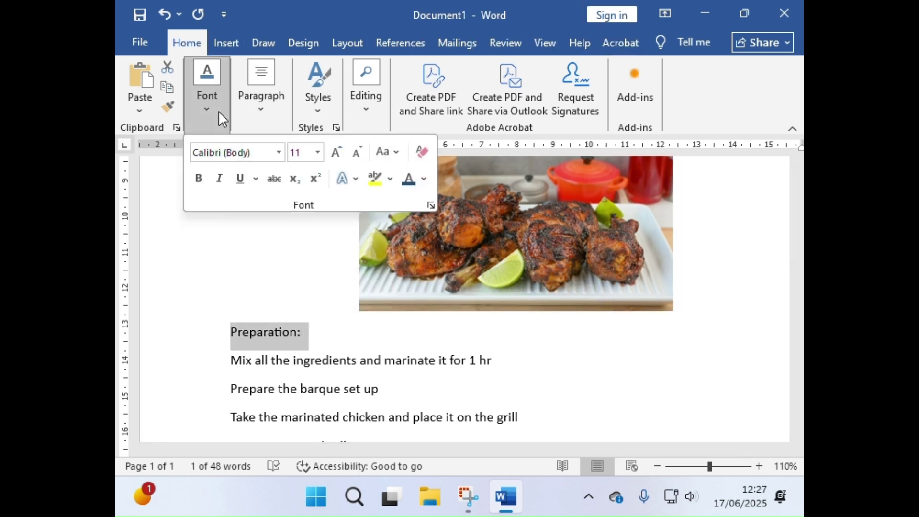
pyautogui.click(337, 153)
pyautogui.click(338, 155)
pyautogui.click(339, 154)
pyautogui.click(338, 153)
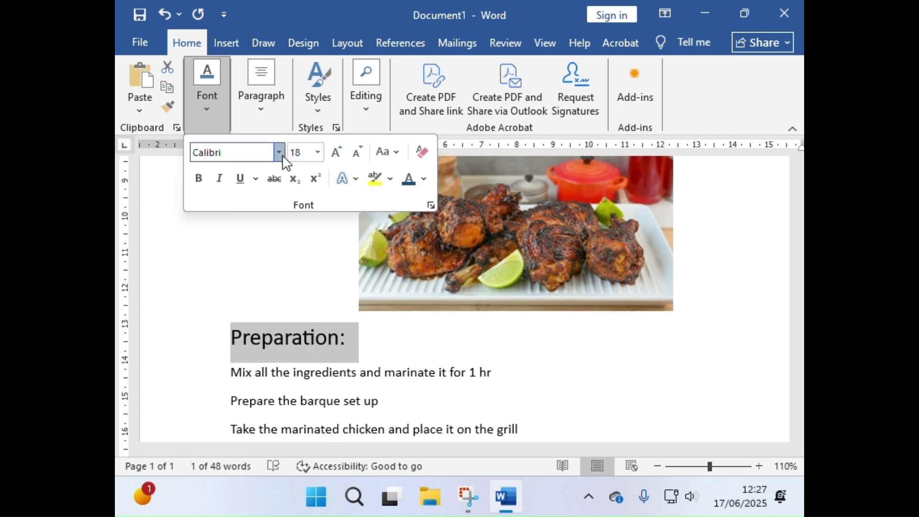
# Set the "Preparation:" heading in Britannic Bold and underline it.
pyautogui.click(279, 153)
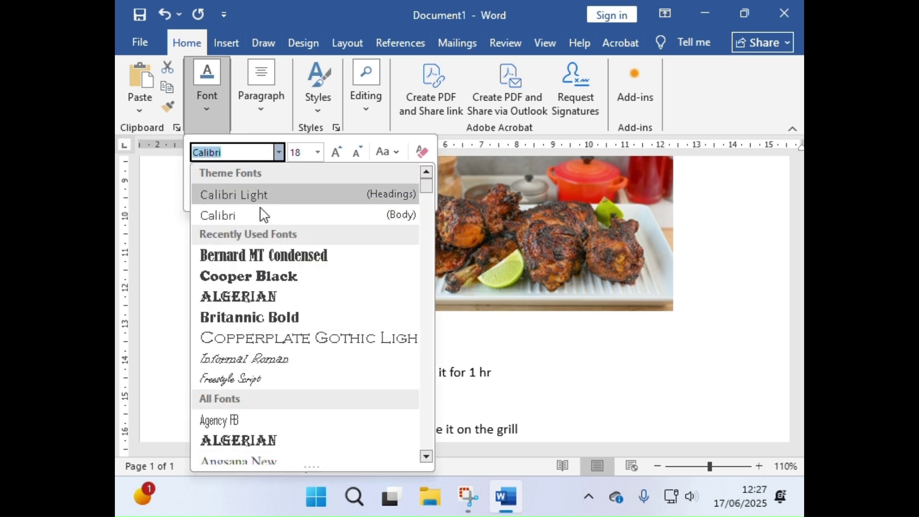
pyautogui.click(265, 317)
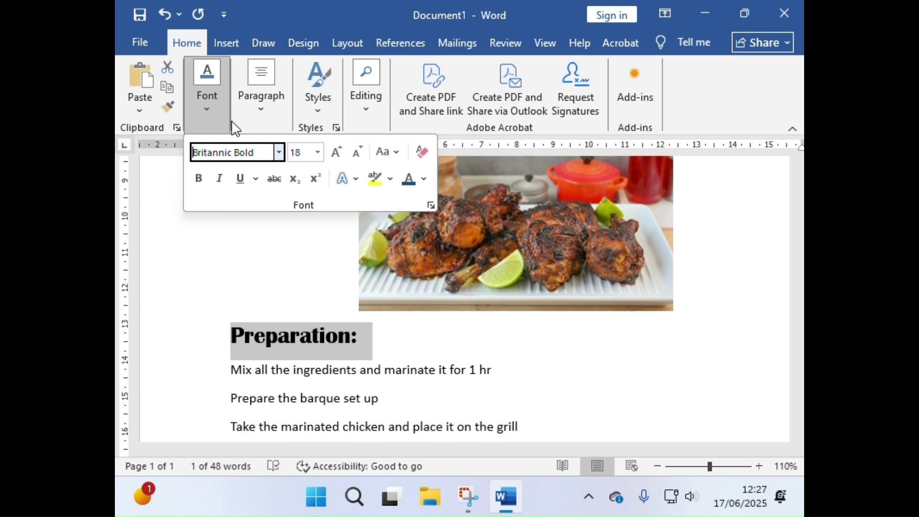
pyautogui.click(240, 179)
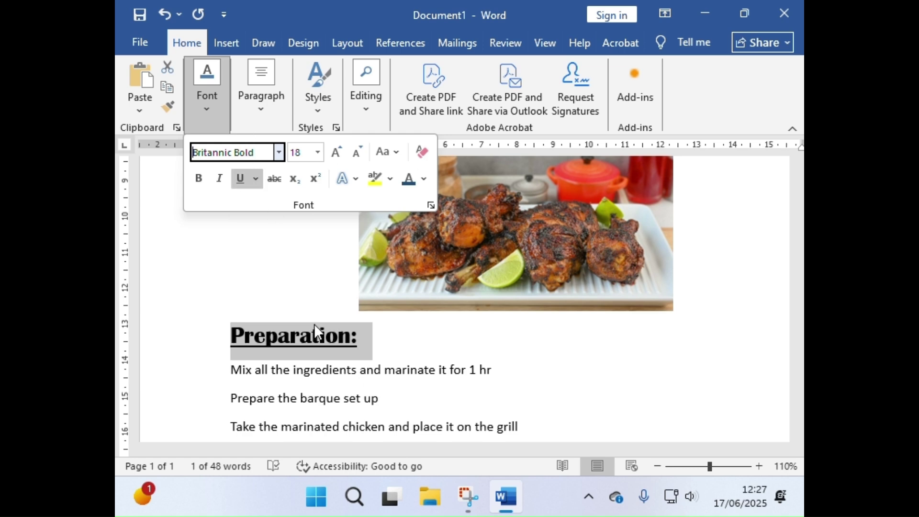
# Format the five preparation instructions below the heading in Freestyle Script at font size 18.
pyautogui.scroll(-3, 314, 324)
pyautogui.click(240, 281)
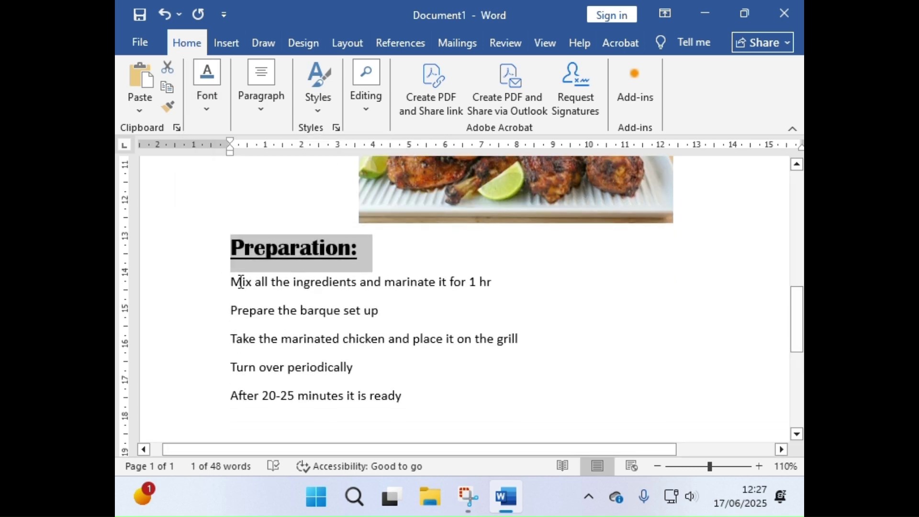
pyautogui.moveTo(232, 281); pyautogui.dragTo(431, 413)
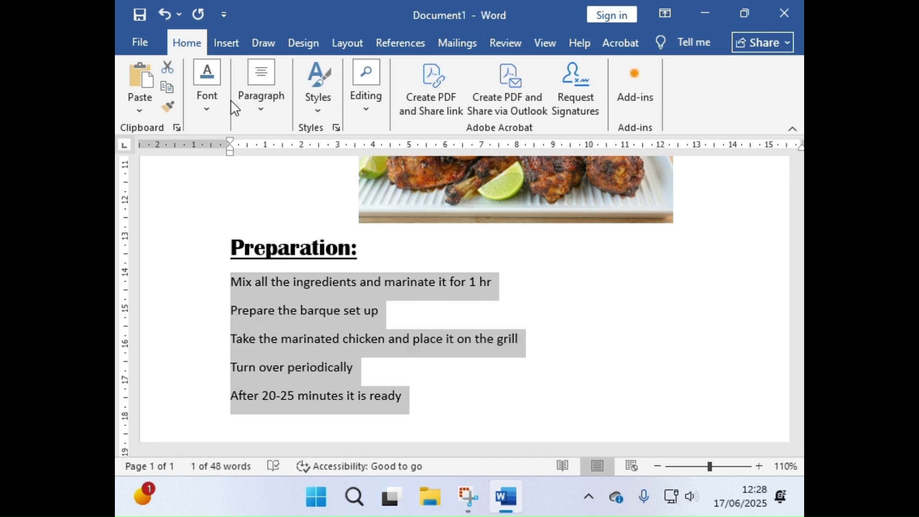
pyautogui.click(209, 114)
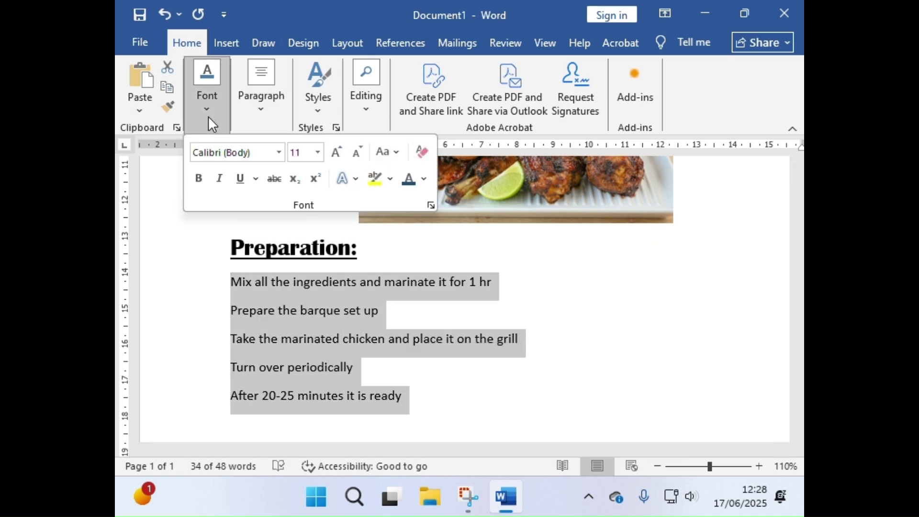
pyautogui.click(336, 158)
pyautogui.click(336, 158)
pyautogui.click(278, 152)
pyautogui.scroll(-2, 261, 289)
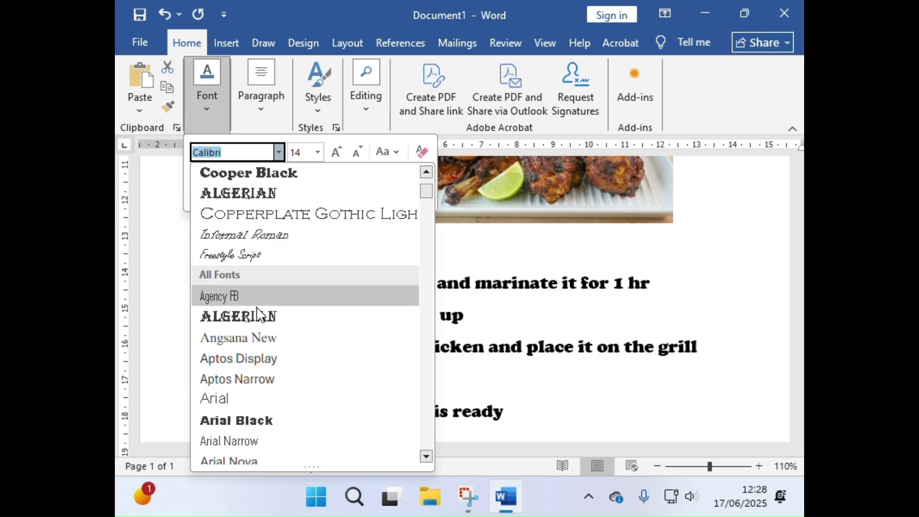
pyautogui.click(241, 260)
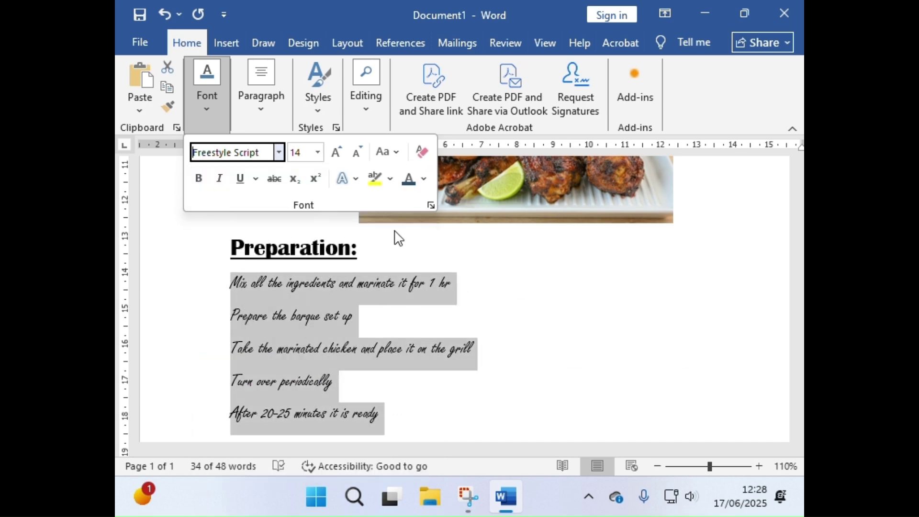
pyautogui.click(335, 152)
pyautogui.click(335, 152)
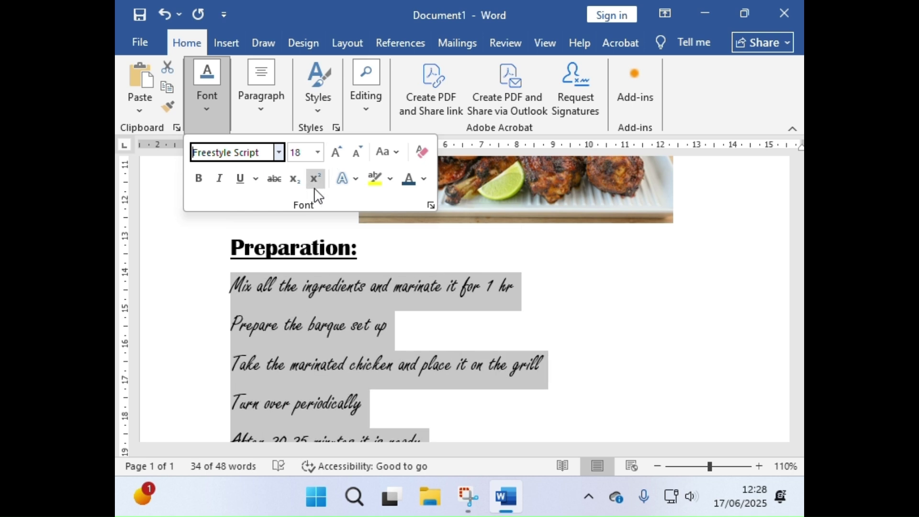
# Color the preparation instructions with the darkest orange theme color and turn them into a numbered list.
pyautogui.click(423, 179)
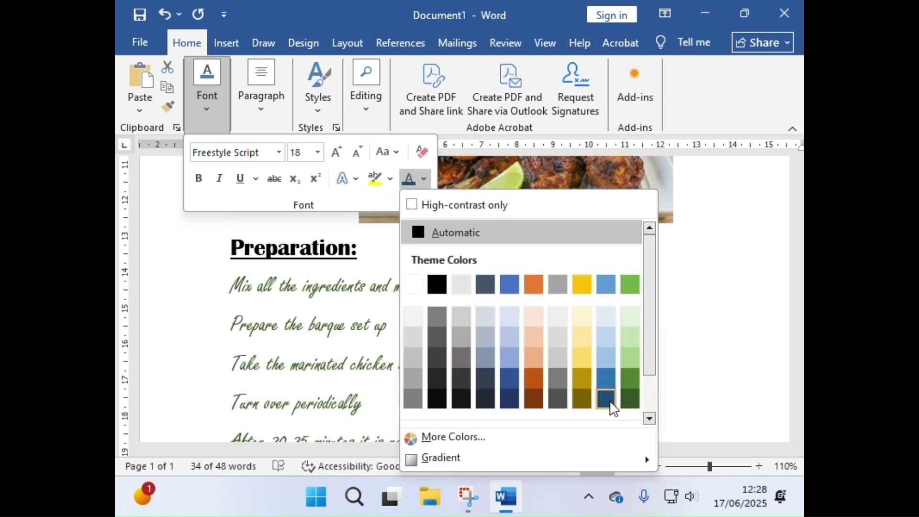
pyautogui.click(532, 397)
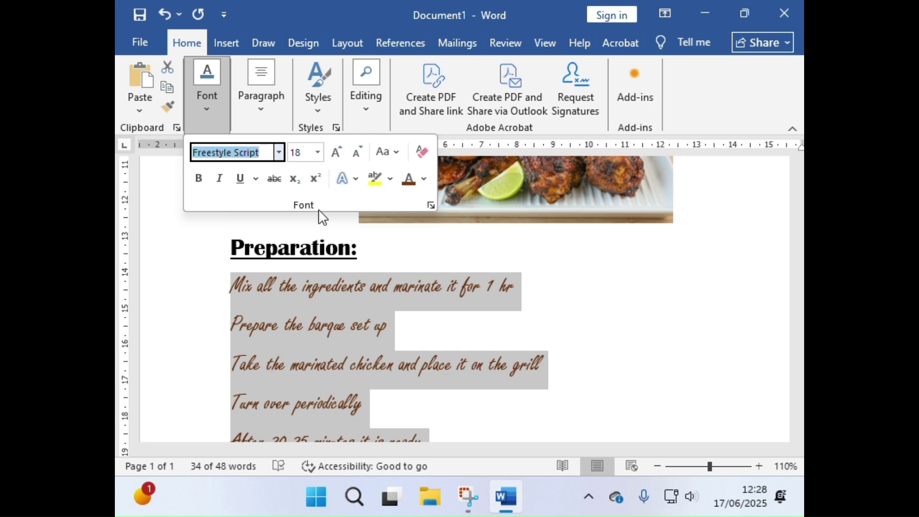
pyautogui.click(261, 102)
pyautogui.click(260, 102)
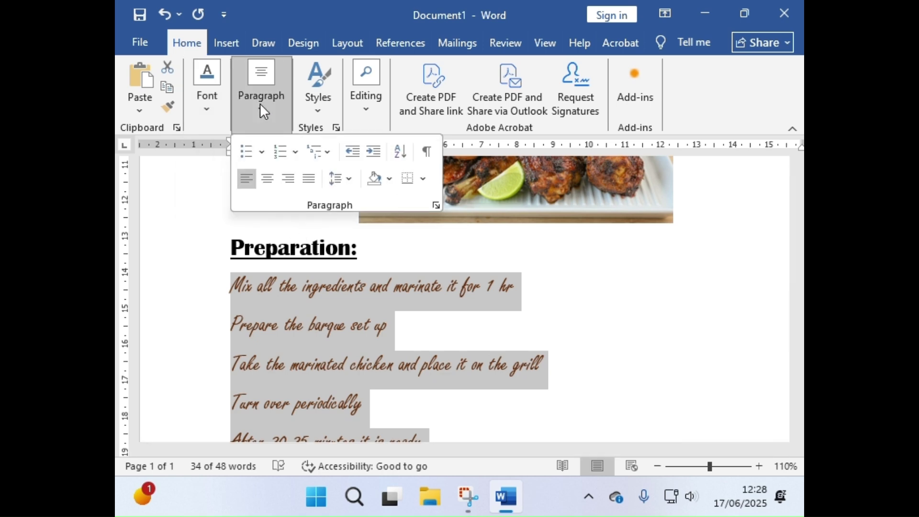
pyautogui.click(283, 153)
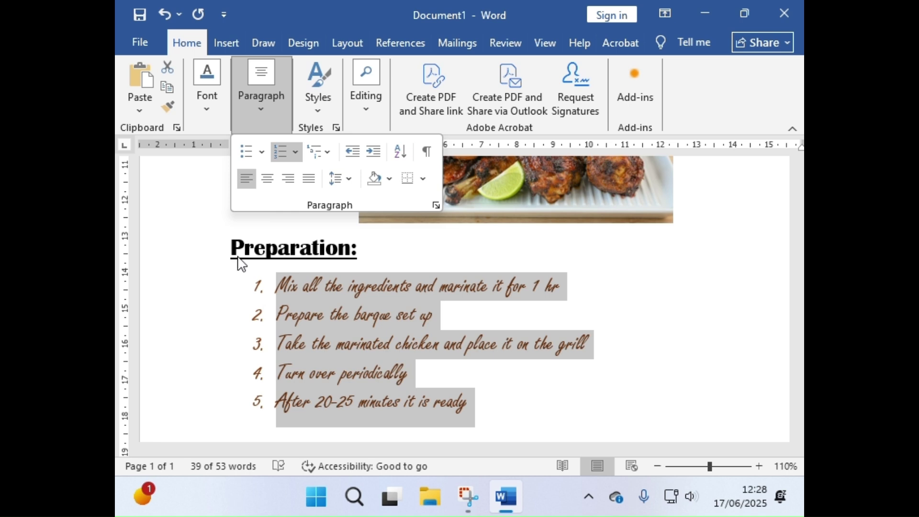
# Start saving the finished recipe document as a new file and browse for its storage folder.
pyautogui.press('Escape')
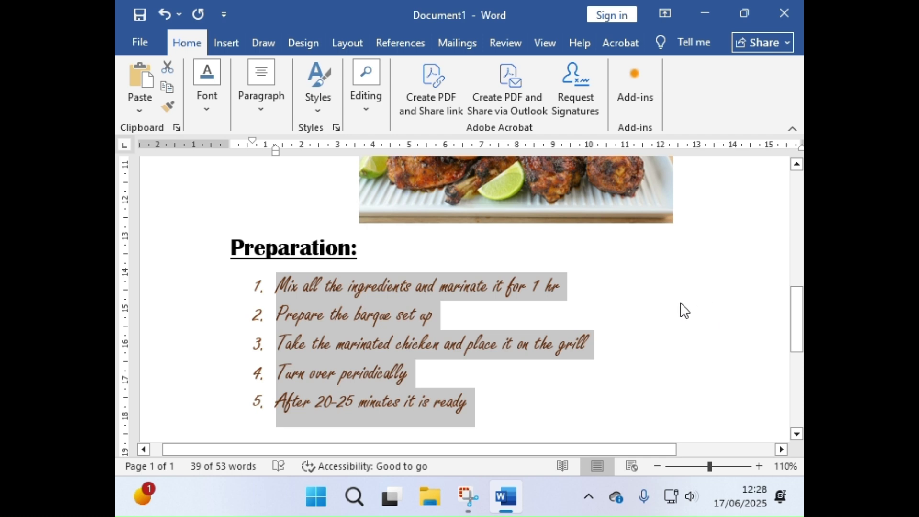
pyautogui.keyDown('ctrl'); pyautogui.scroll(-7, 684, 310); pyautogui.keyUp('ctrl')
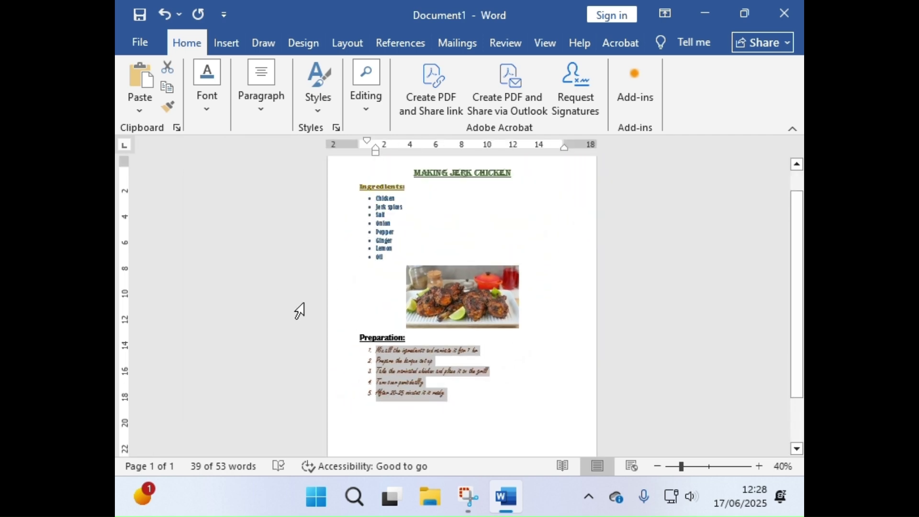
pyautogui.keyDown('ctrl'); pyautogui.scroll(2, 424, 319); pyautogui.keyUp('ctrl')
pyautogui.scroll(5, 426, 320)
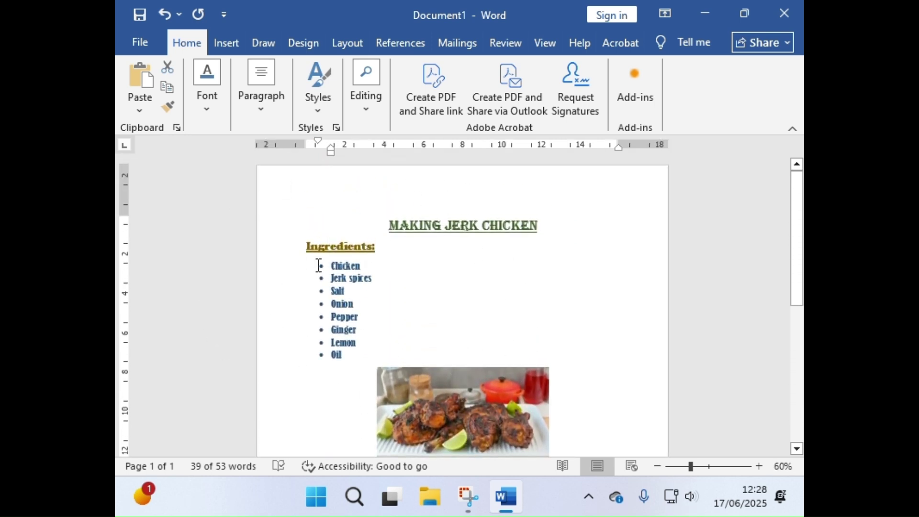
pyautogui.click(147, 44)
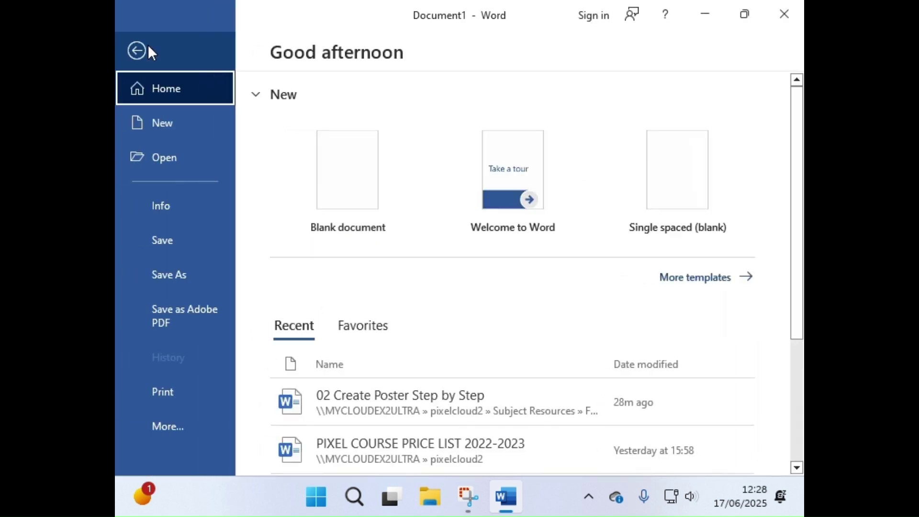
pyautogui.click(161, 285)
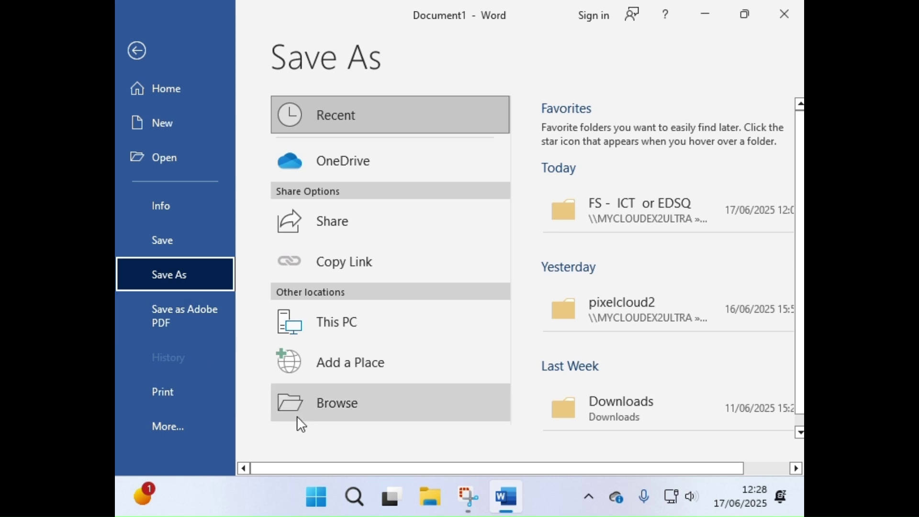
pyautogui.click(303, 400)
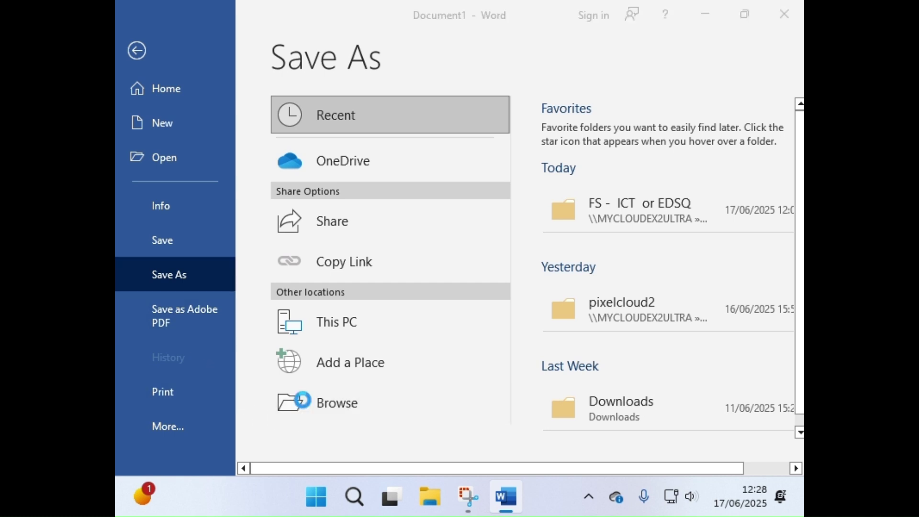
# Save the recipe to the Desktop as a Word document named "Making Jerk Chicken by" followed by the author's short name.
pyautogui.scroll(5, 213, 186)
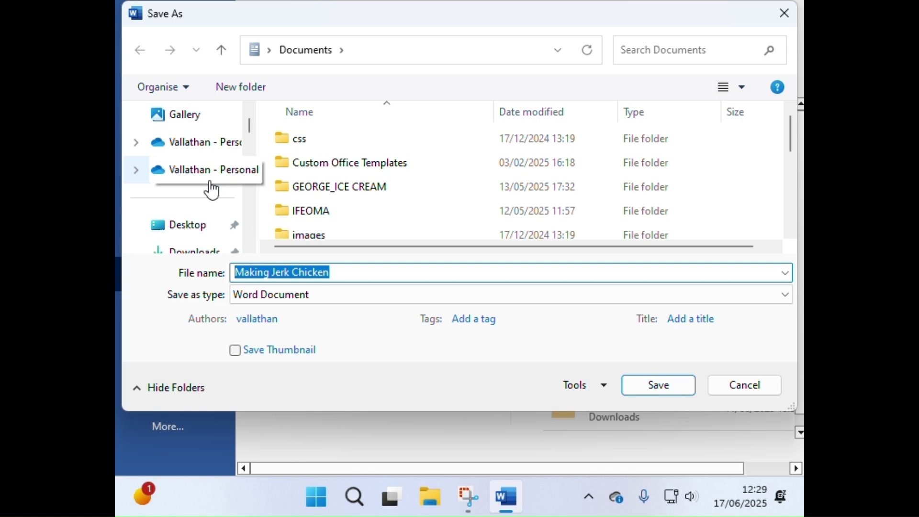
pyautogui.click(178, 230)
pyautogui.click(343, 271)
pyautogui.click(349, 271)
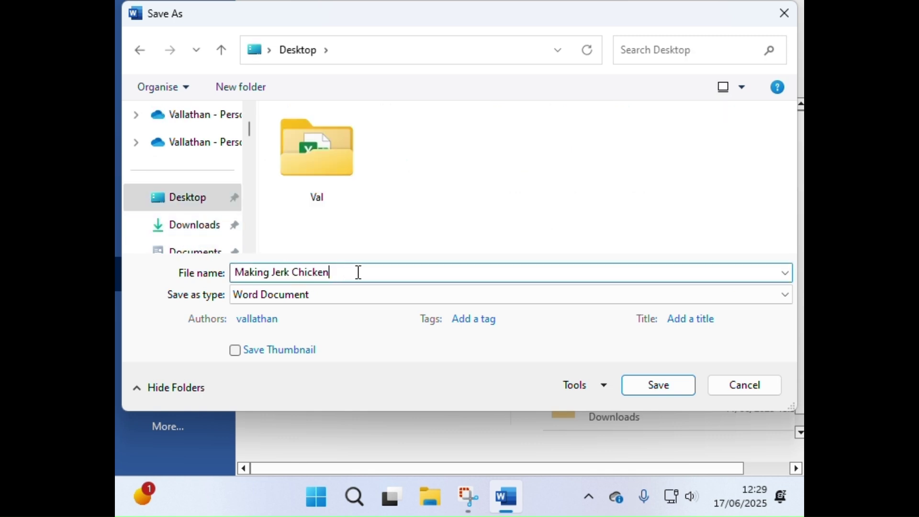
pyautogui.write('by Val')
pyautogui.click(675, 392)
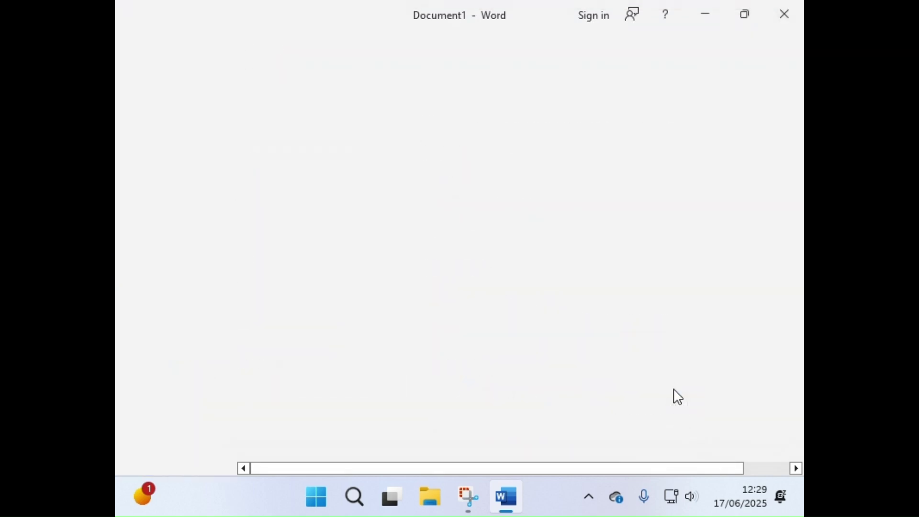